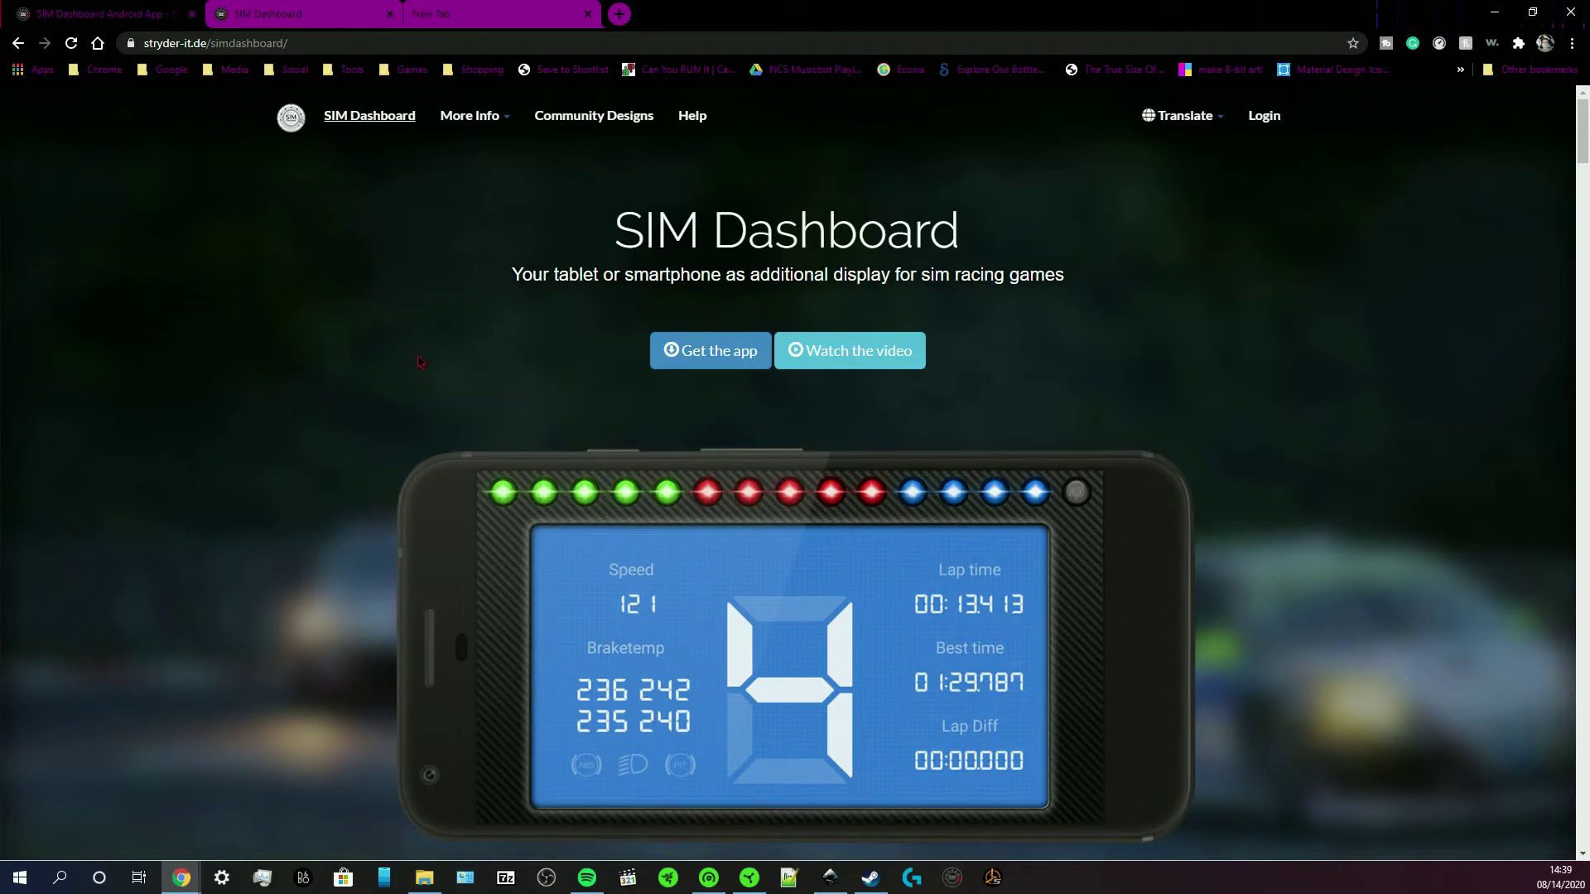
# Switch to the local SIM Dashboard page on port 8080, showing app version 3.2.5.0
pyautogui.click(301, 8)
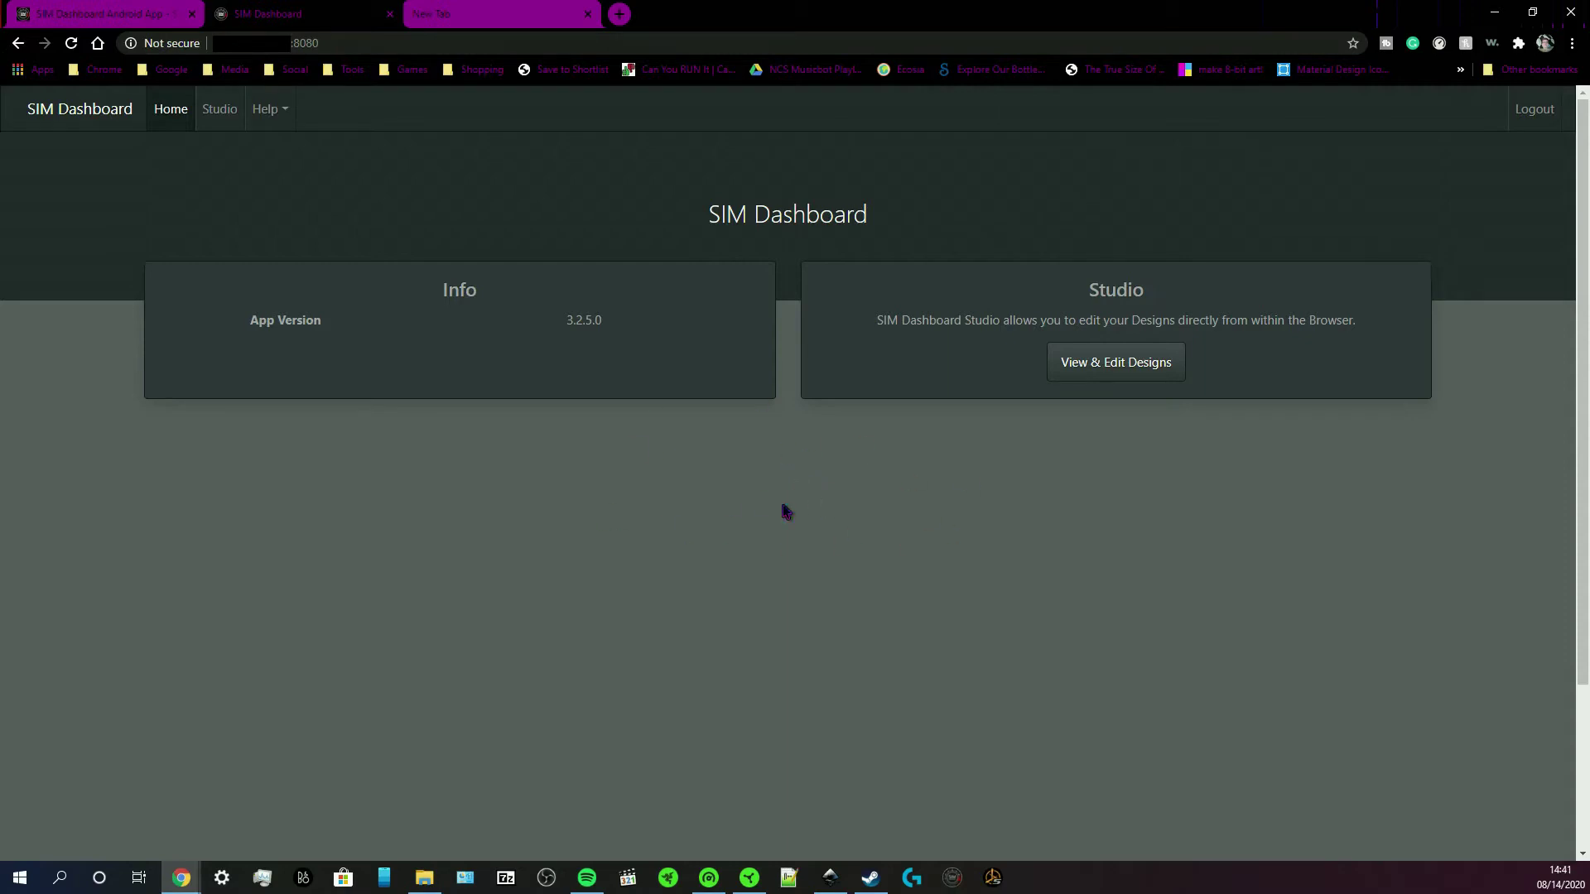
# Open View & Edit Designs and look through the game rows of dashboard designs
pyautogui.click(1126, 376)
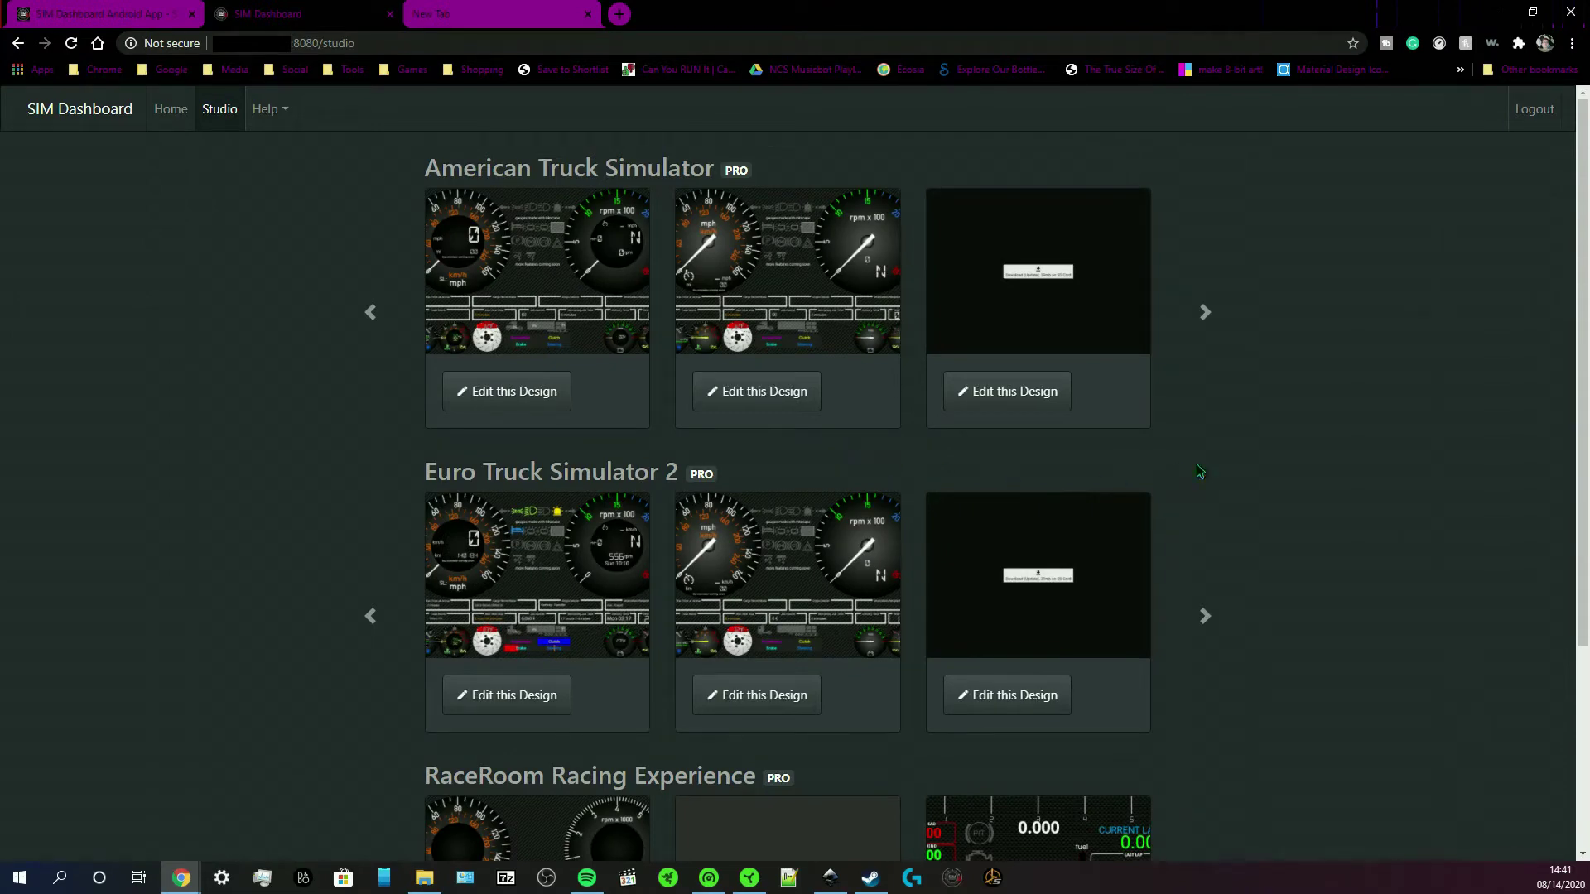
pyautogui.scroll(-3, 1270, 461)
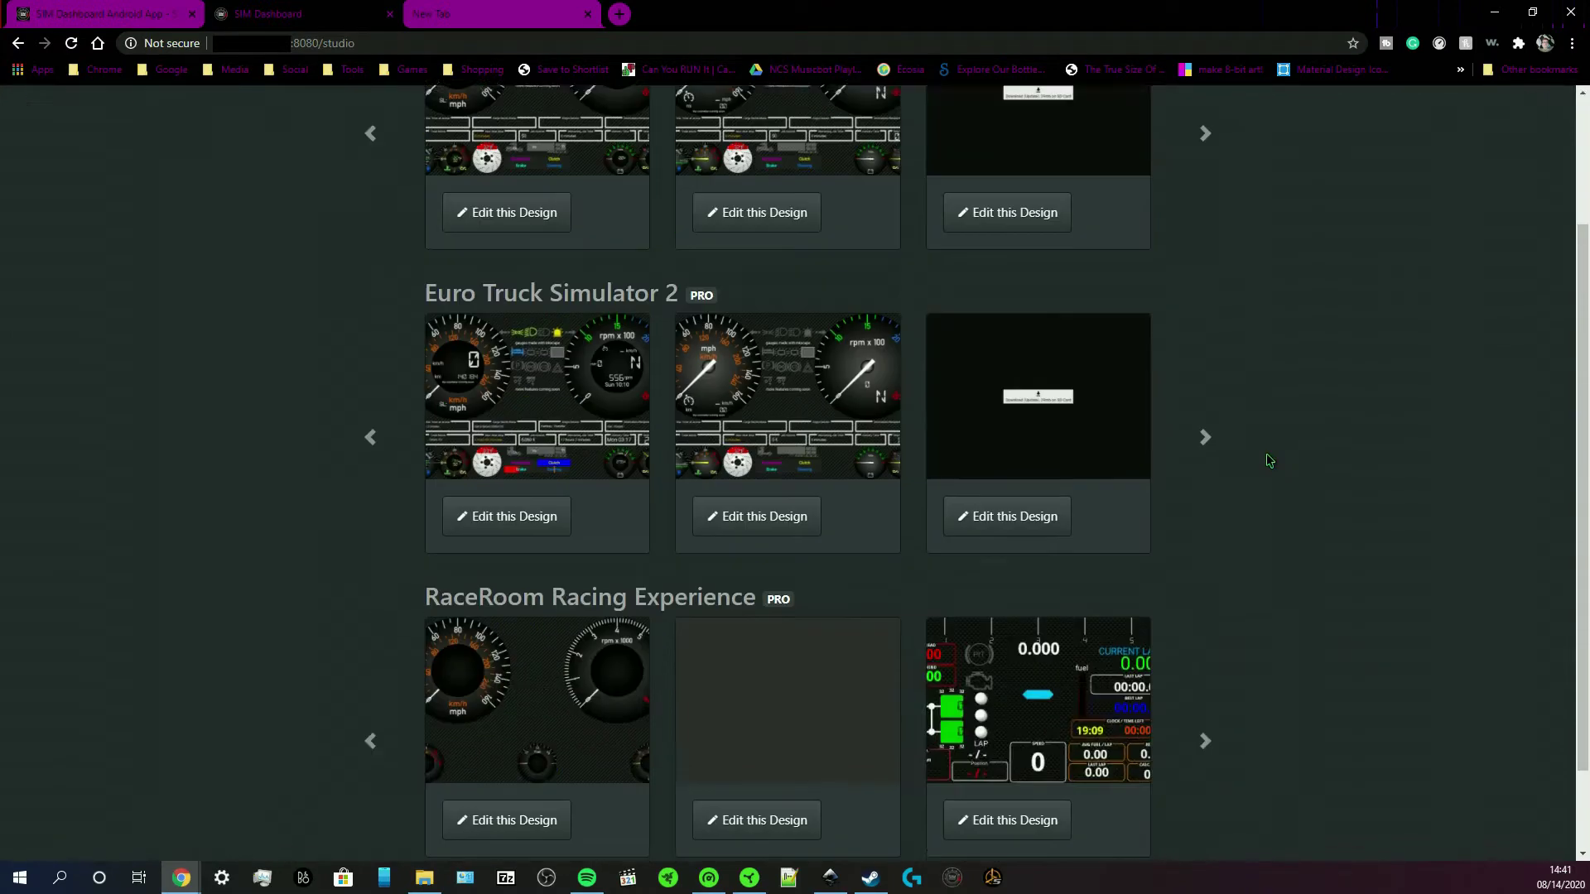
pyautogui.scroll(3, 1279, 501)
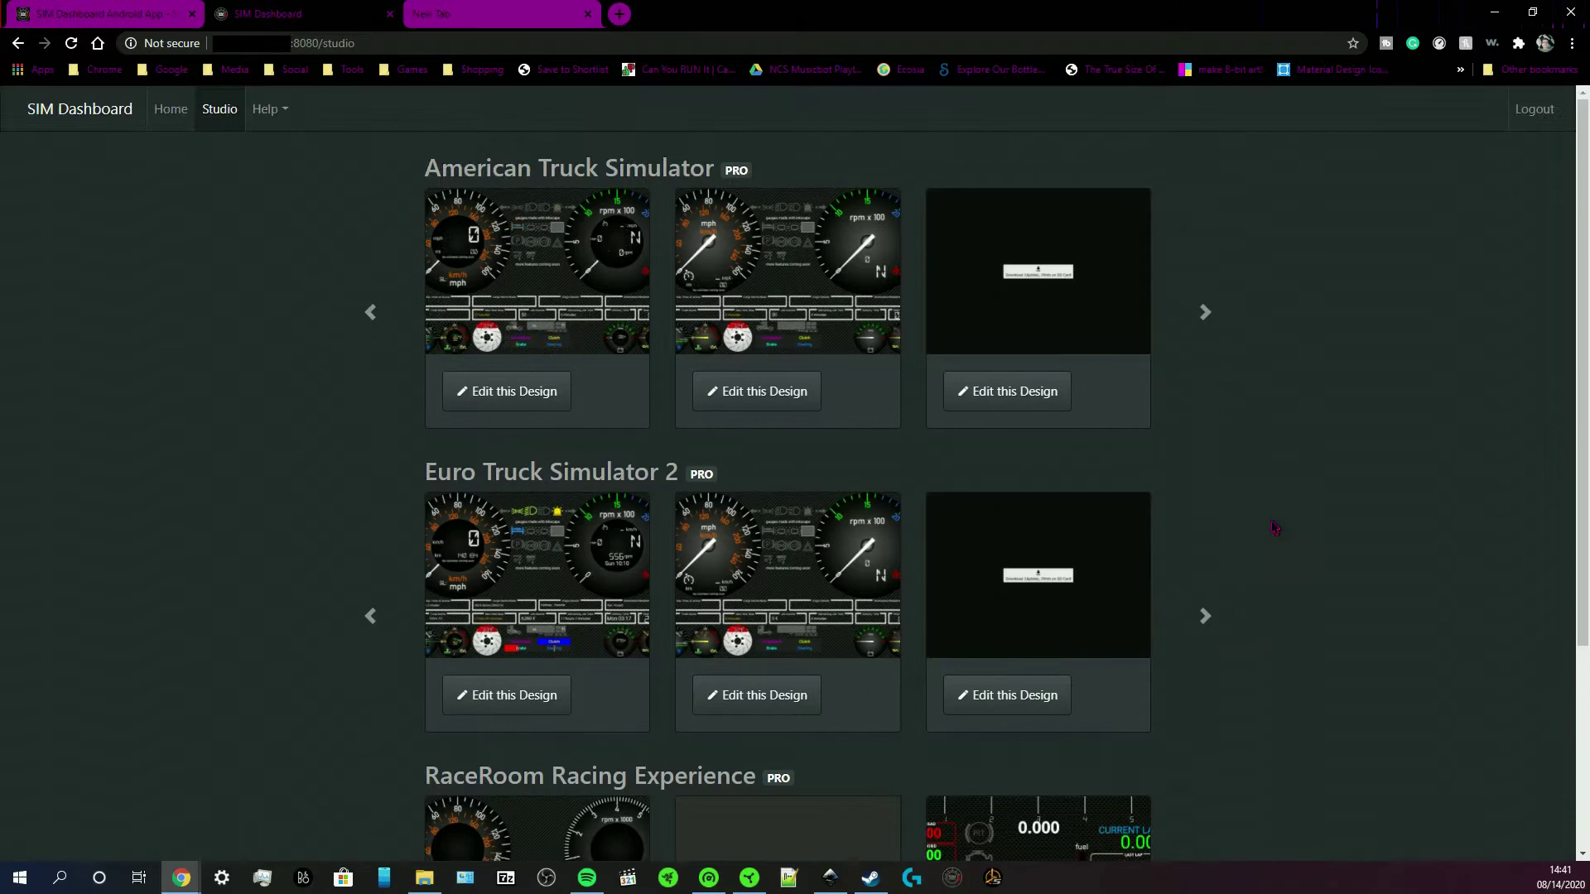
# Page the American Truck Simulator carousel to the empty design, open it, and bring up Add widget
pyautogui.click(1205, 313)
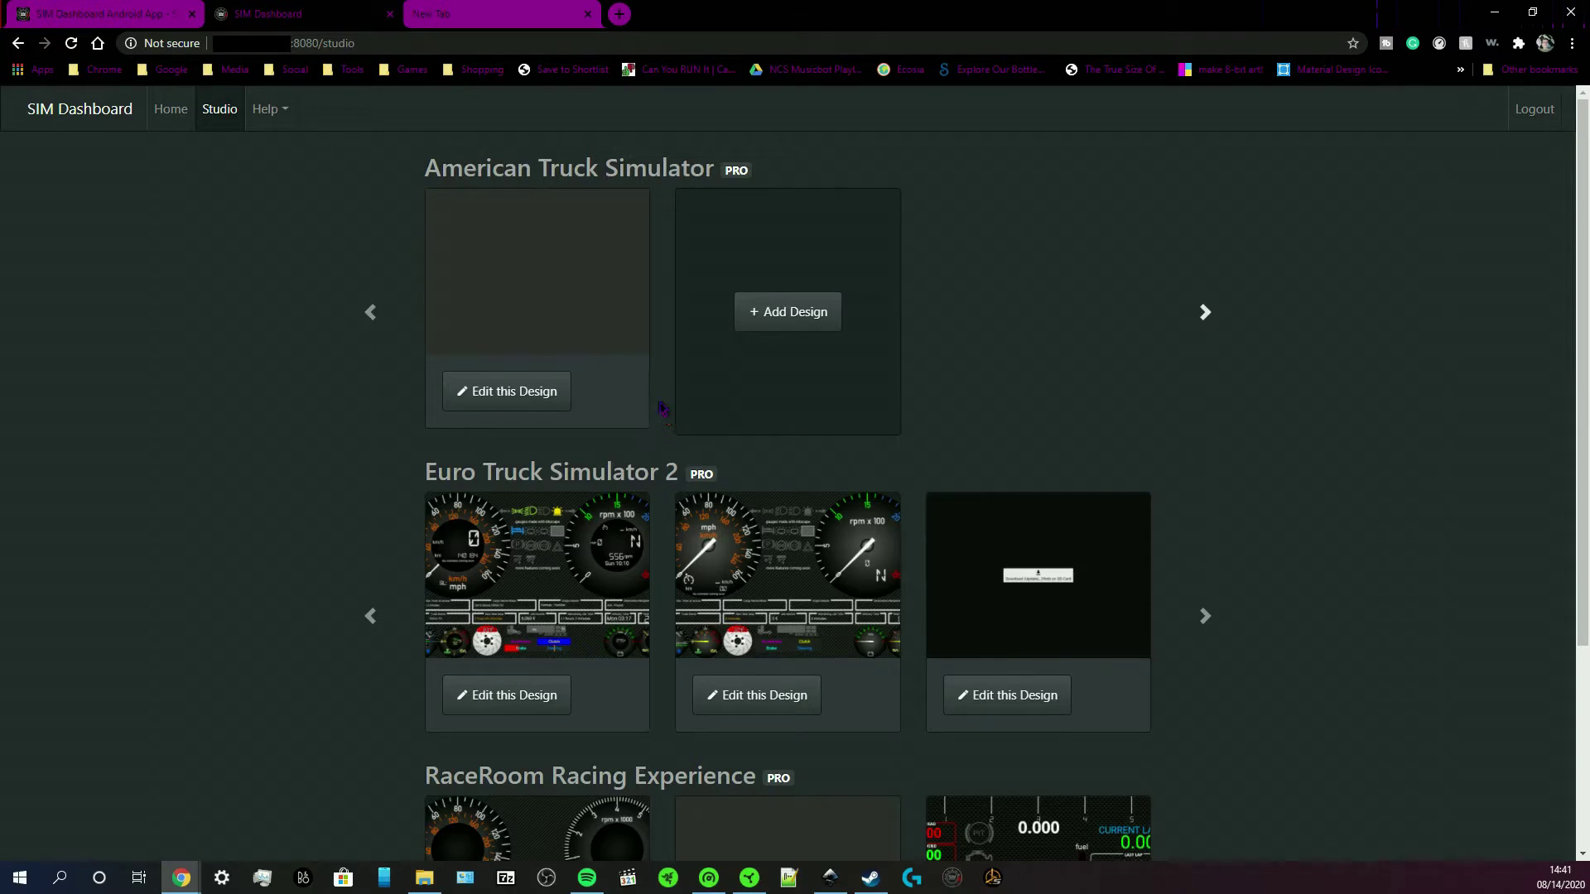
pyautogui.click(526, 405)
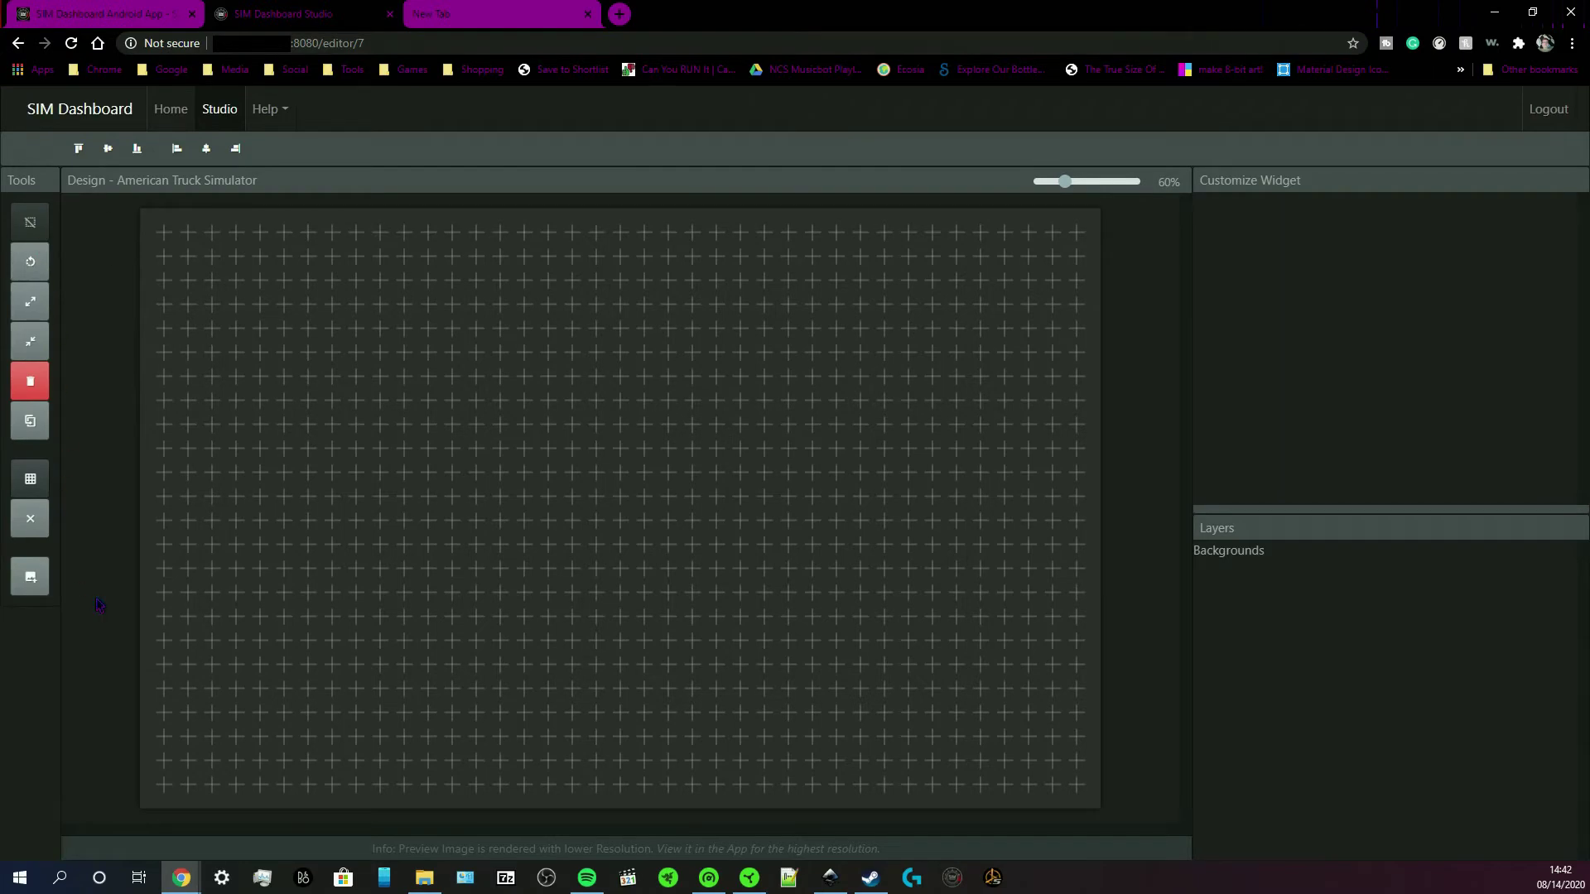
pyautogui.click(36, 581)
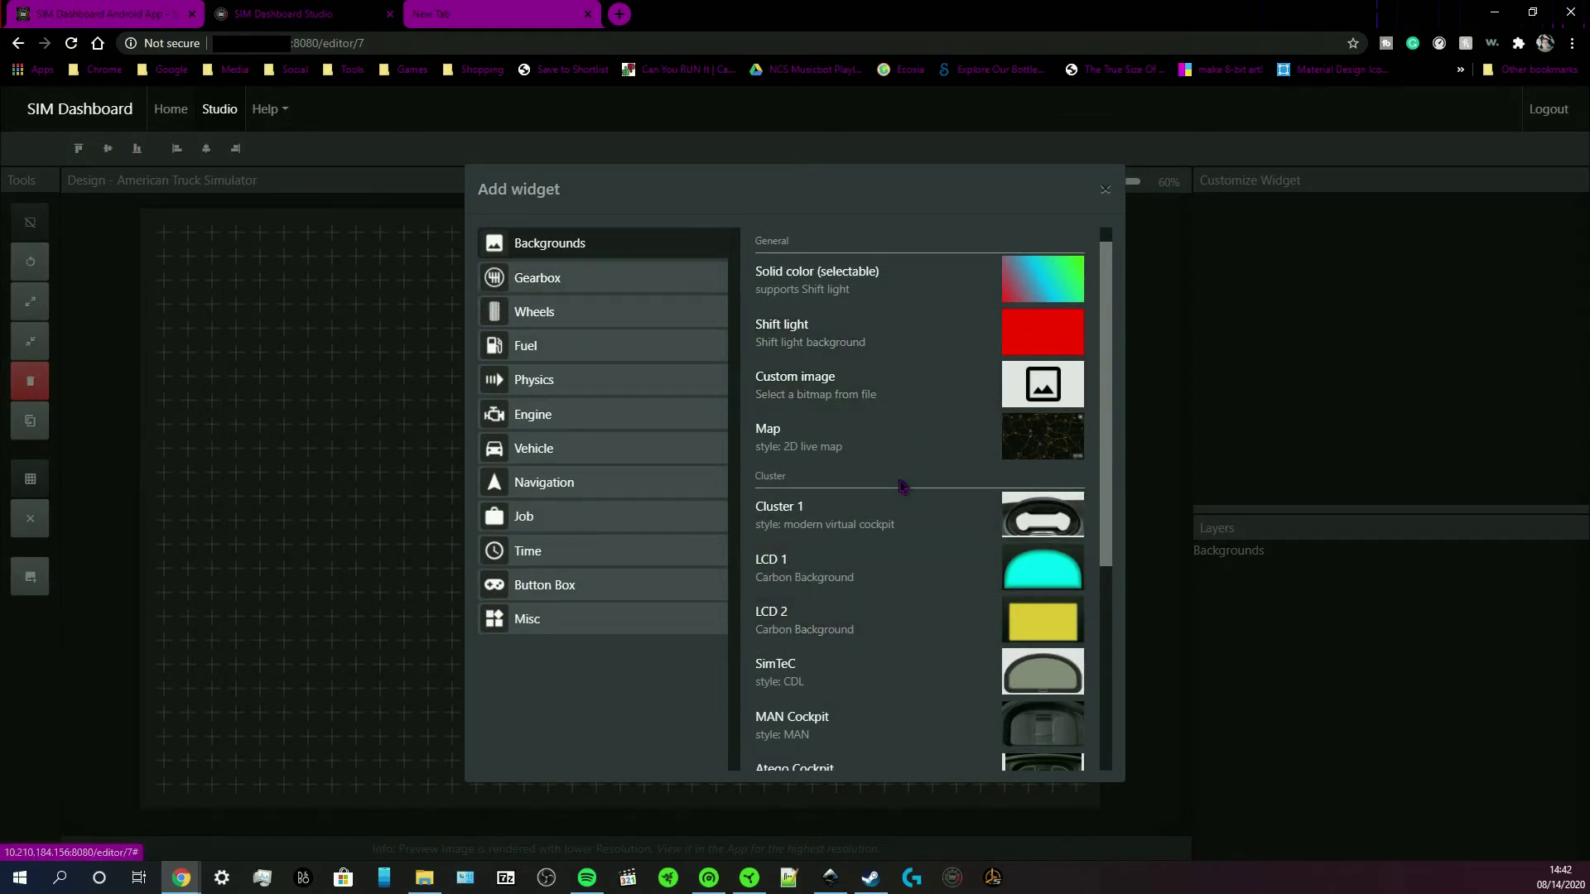
# Show the Gearbox category with its analog and digital RPM, Gear and Shift light widgets
pyautogui.scroll(-2, 898, 457)
pyautogui.scroll(-2, 896, 457)
pyautogui.scroll(4, 936, 555)
pyautogui.click(584, 279)
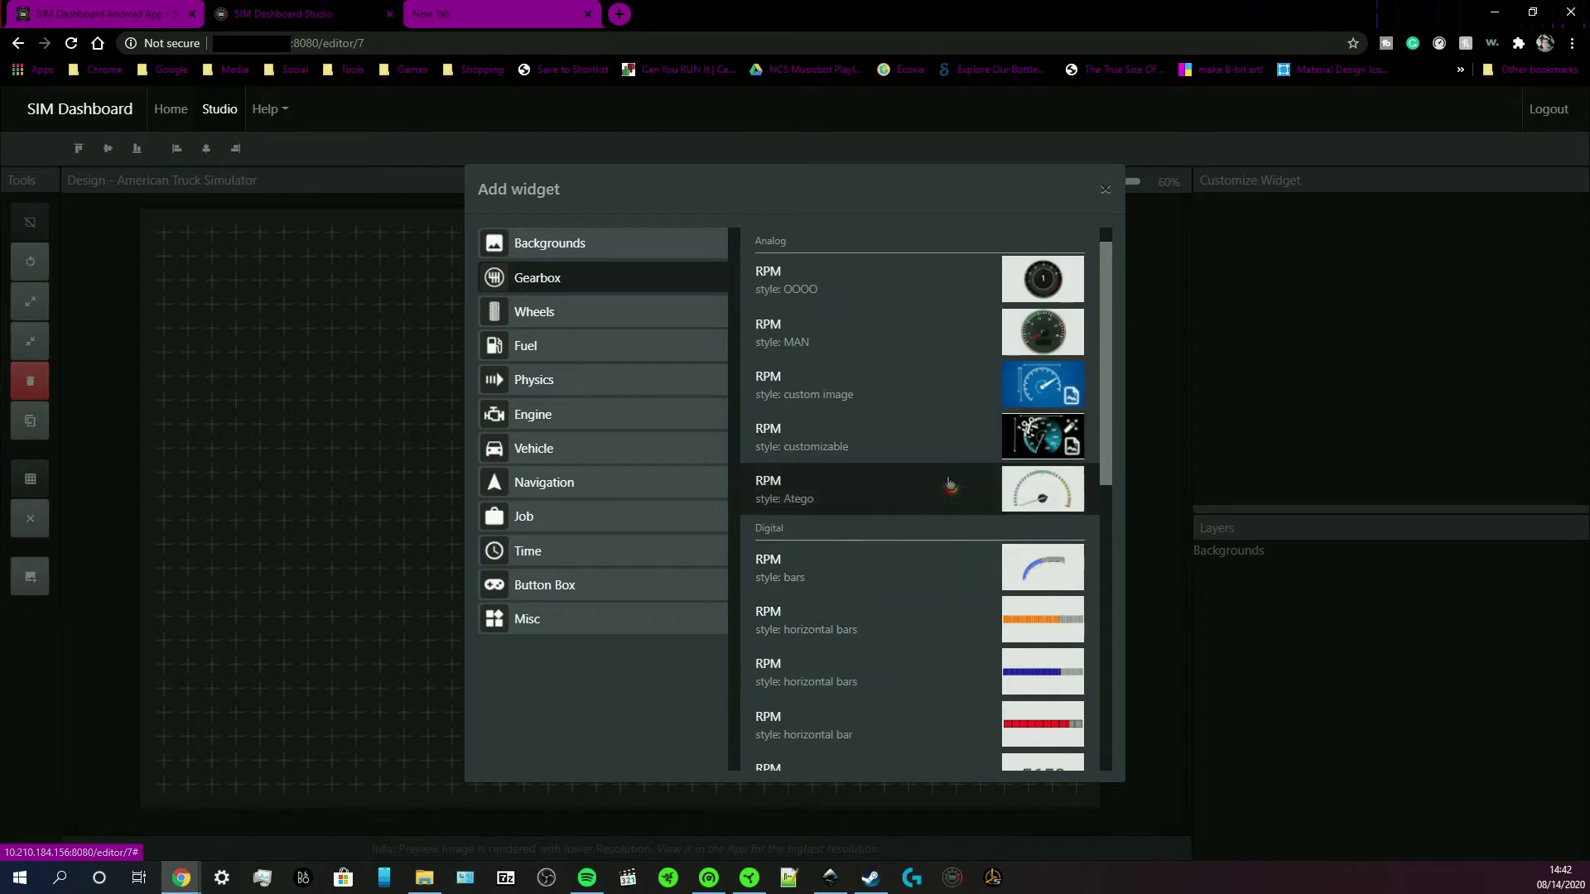
pyautogui.scroll(-3, 935, 642)
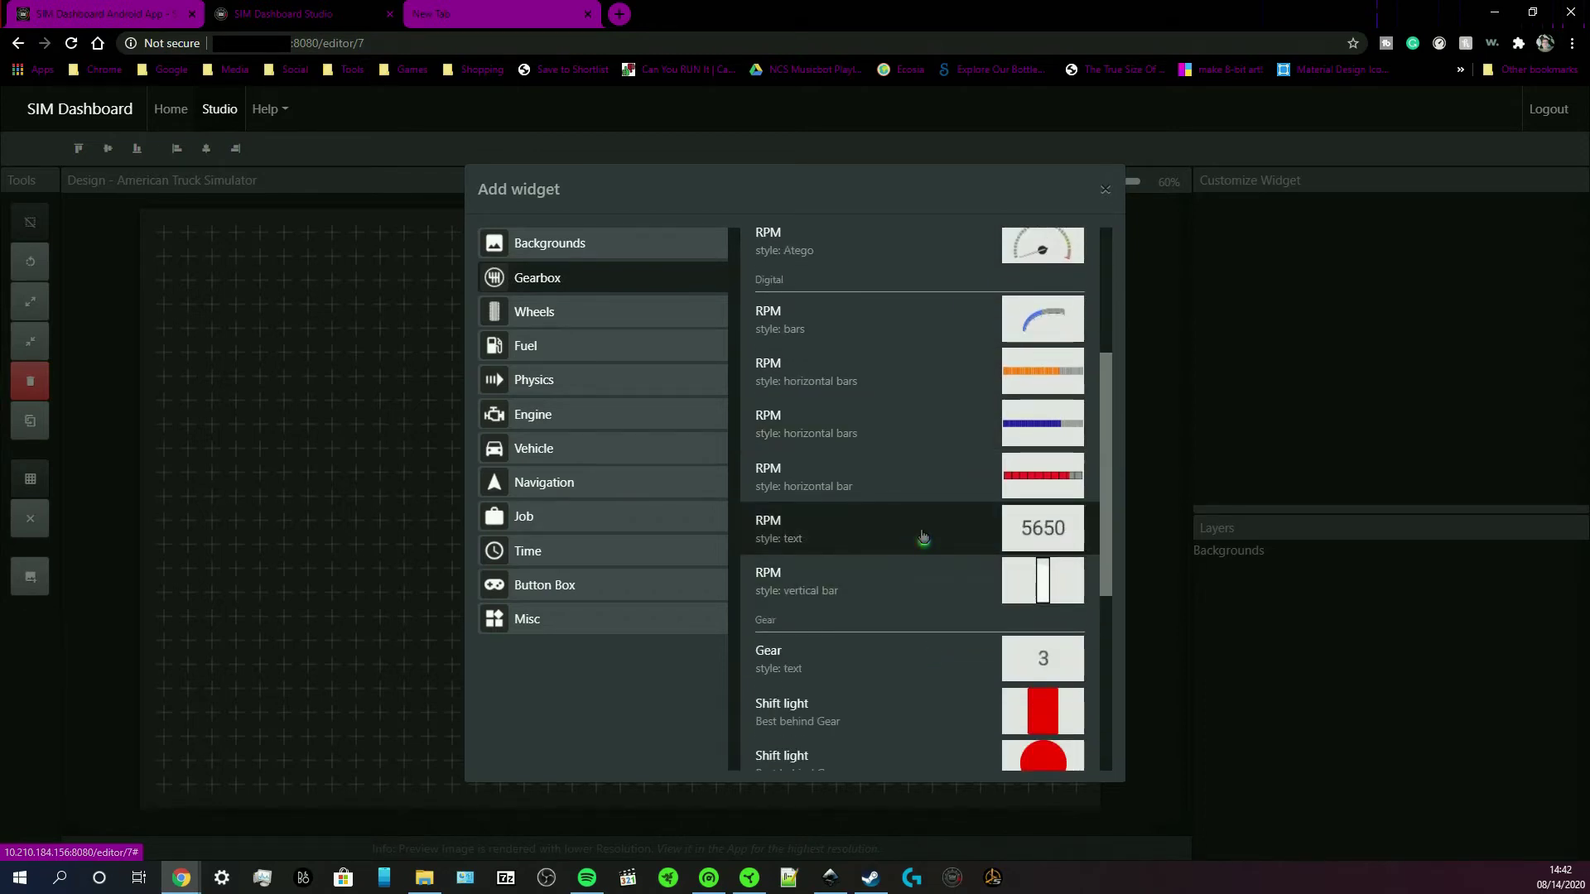
# Add a text-style RPM readout at the canvas's upper-left and check its font, keeping size Medium 70
pyautogui.click(923, 537)
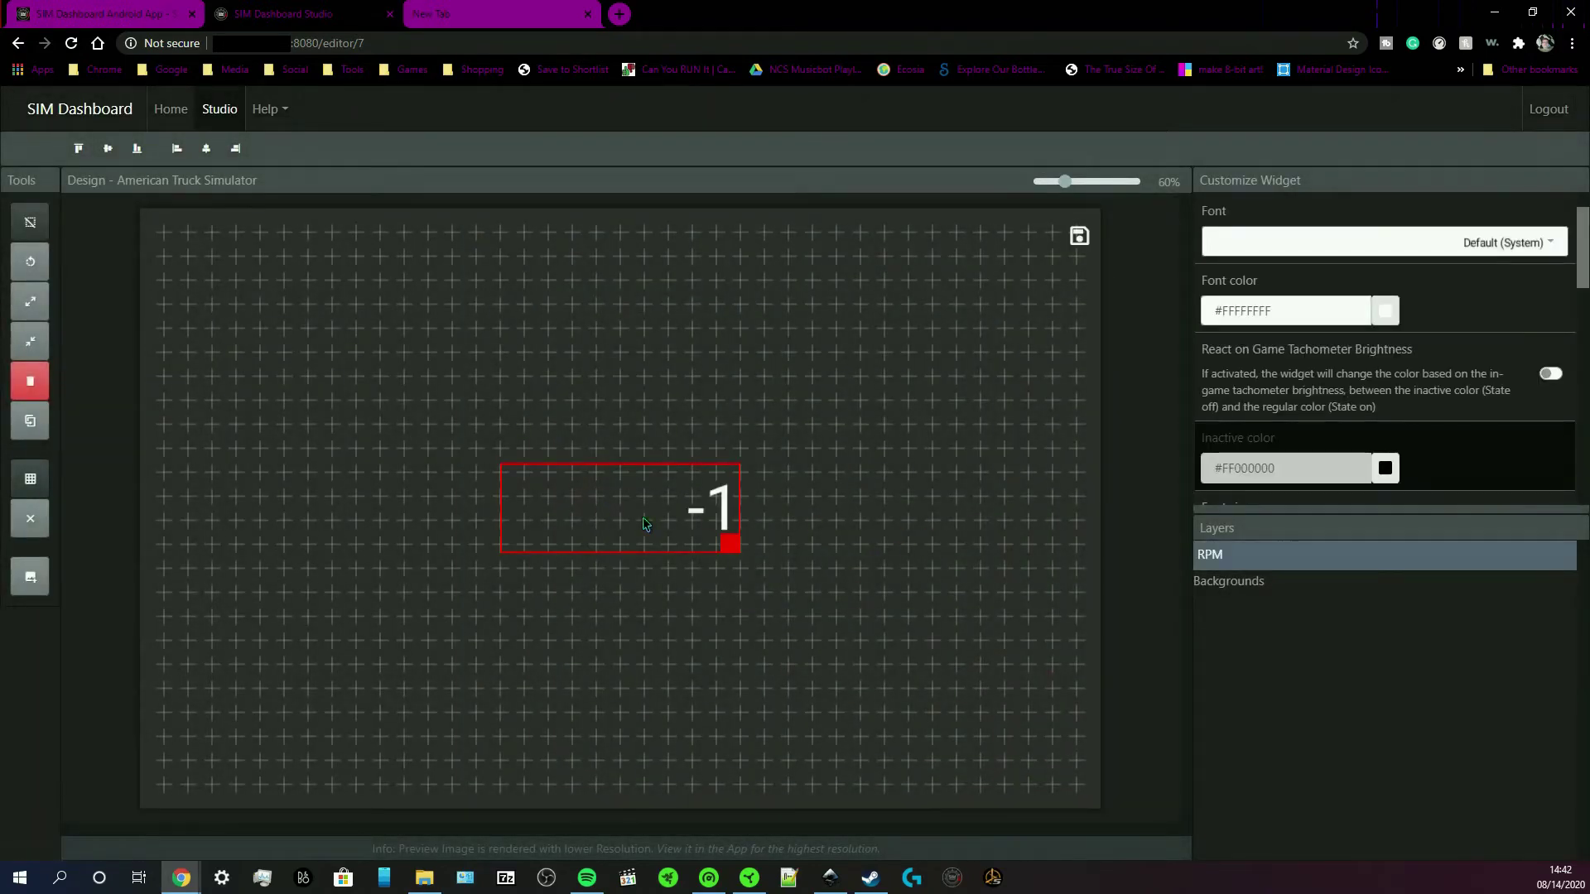
pyautogui.moveTo(645, 524); pyautogui.dragTo(321, 272)
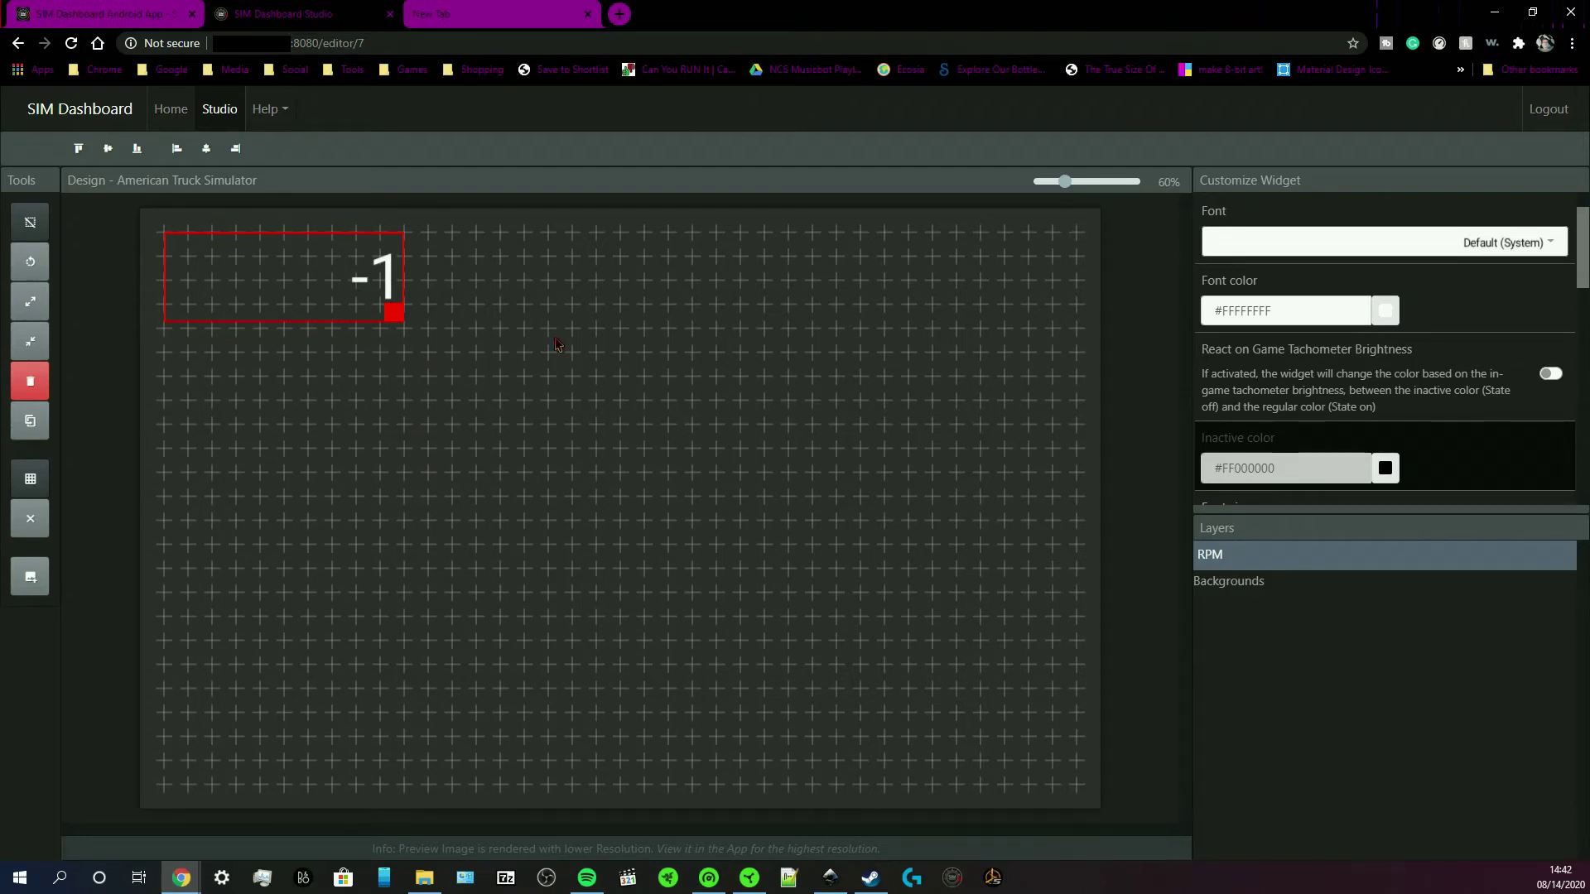
pyautogui.click(1483, 253)
pyautogui.click(1483, 252)
pyautogui.scroll(-3, 1430, 355)
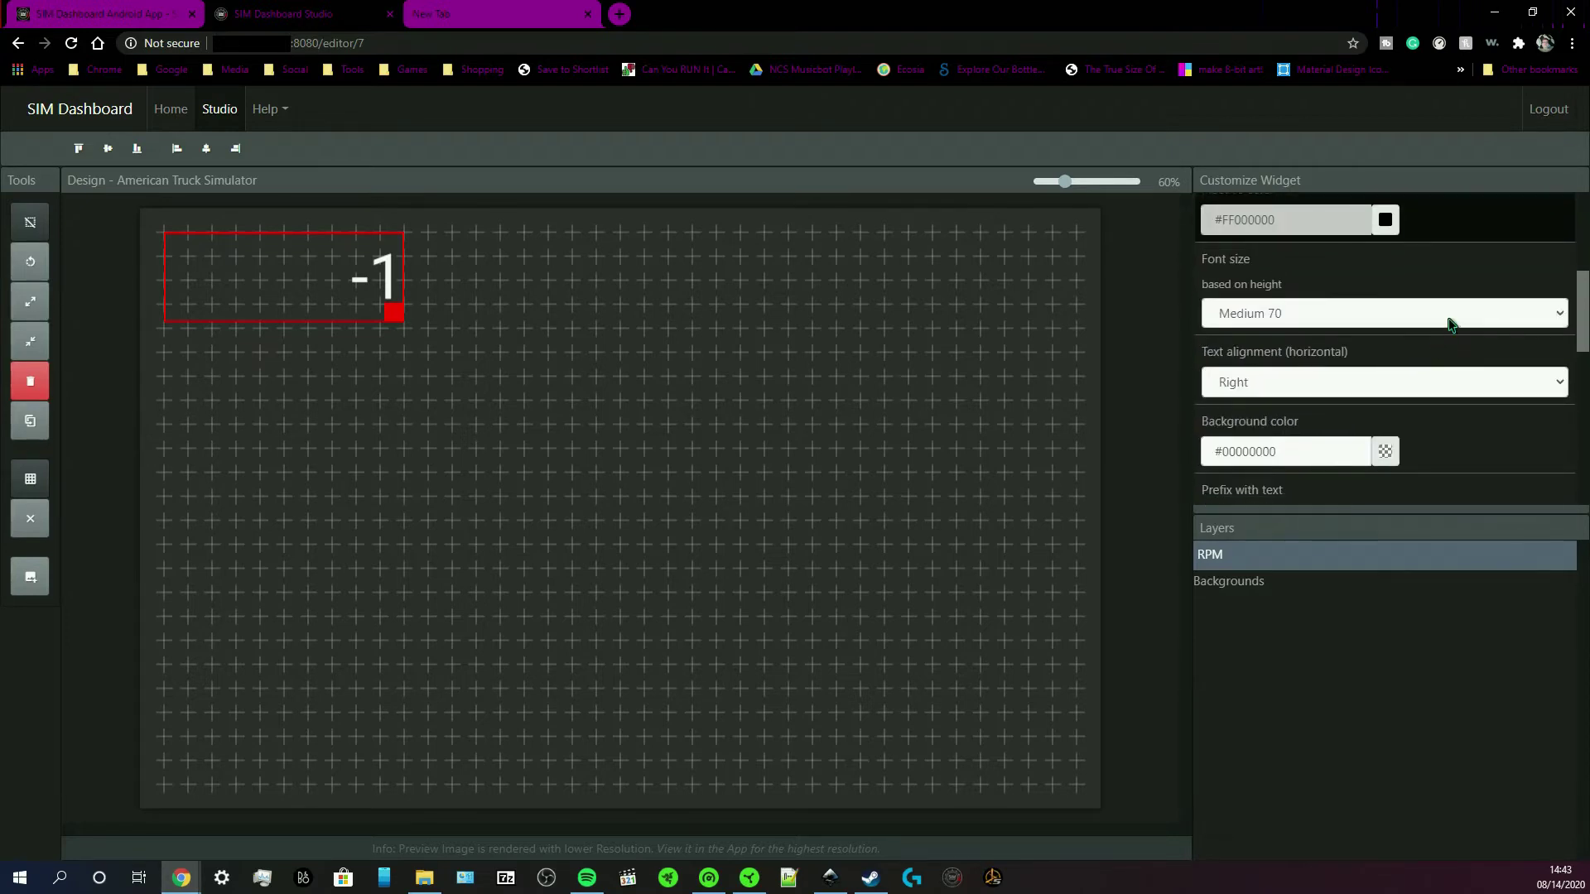
pyautogui.click(1450, 324)
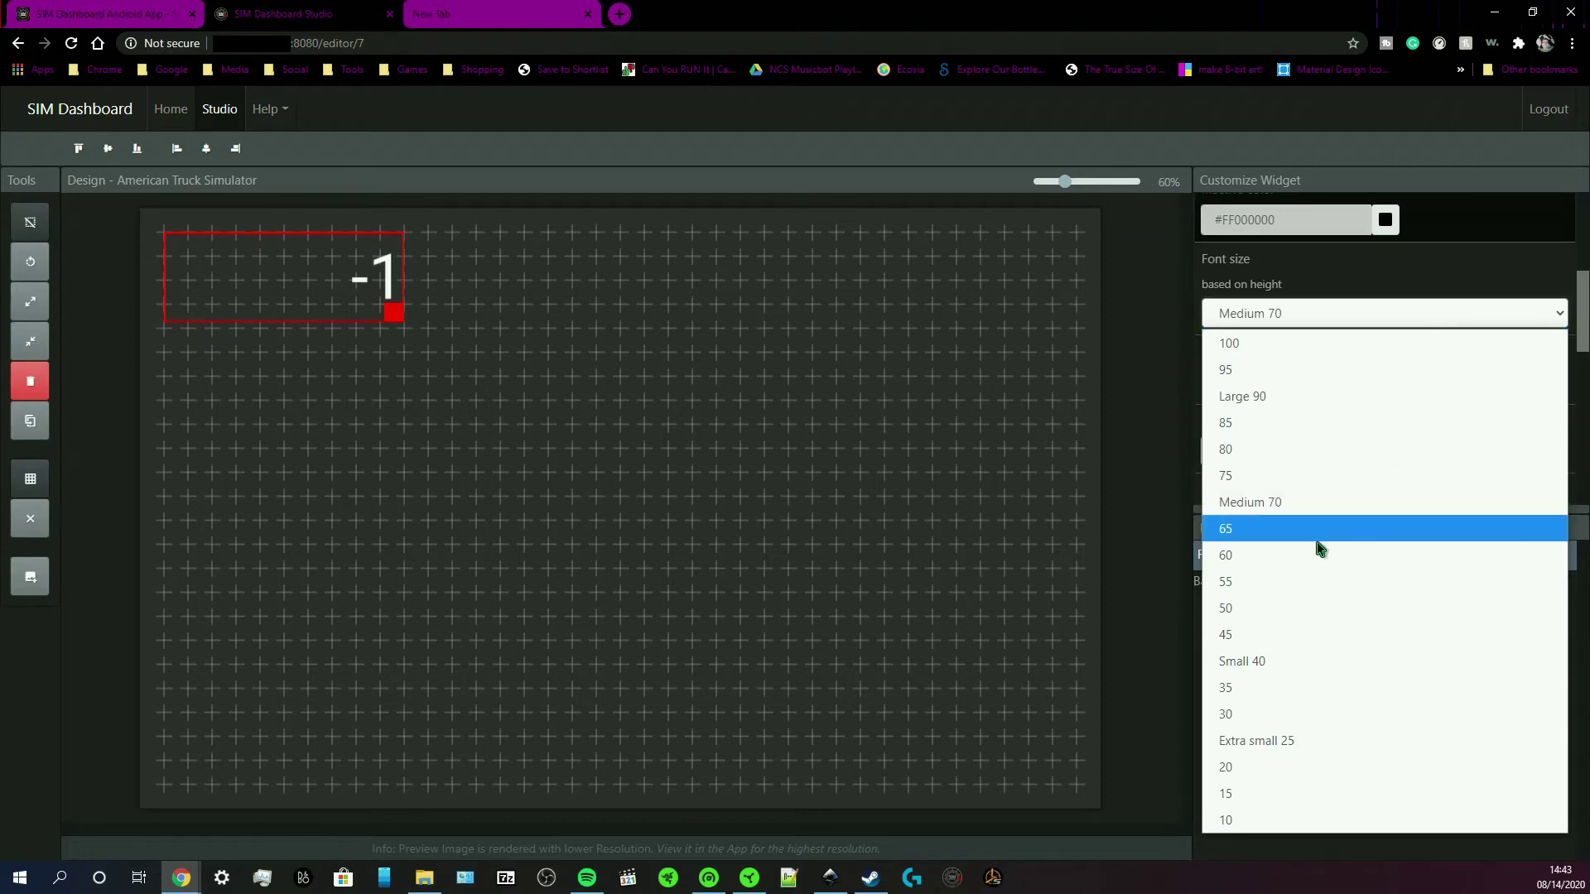
pyautogui.click(1451, 275)
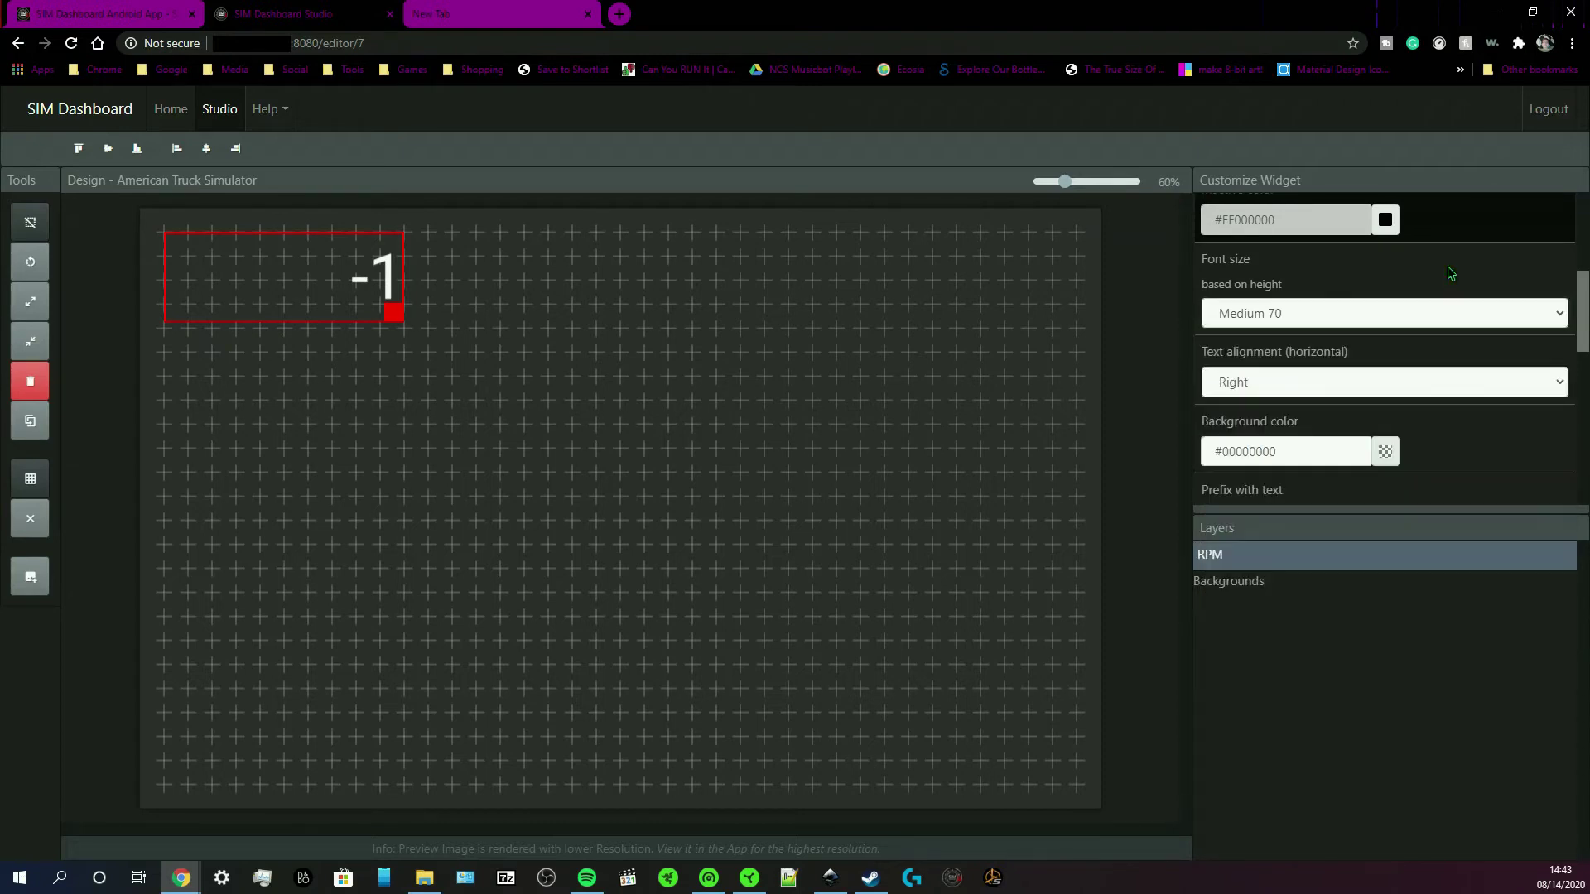
# Keep the readout's text alignment at Right, then delete the RPM widget and confirm
pyautogui.click(1386, 384)
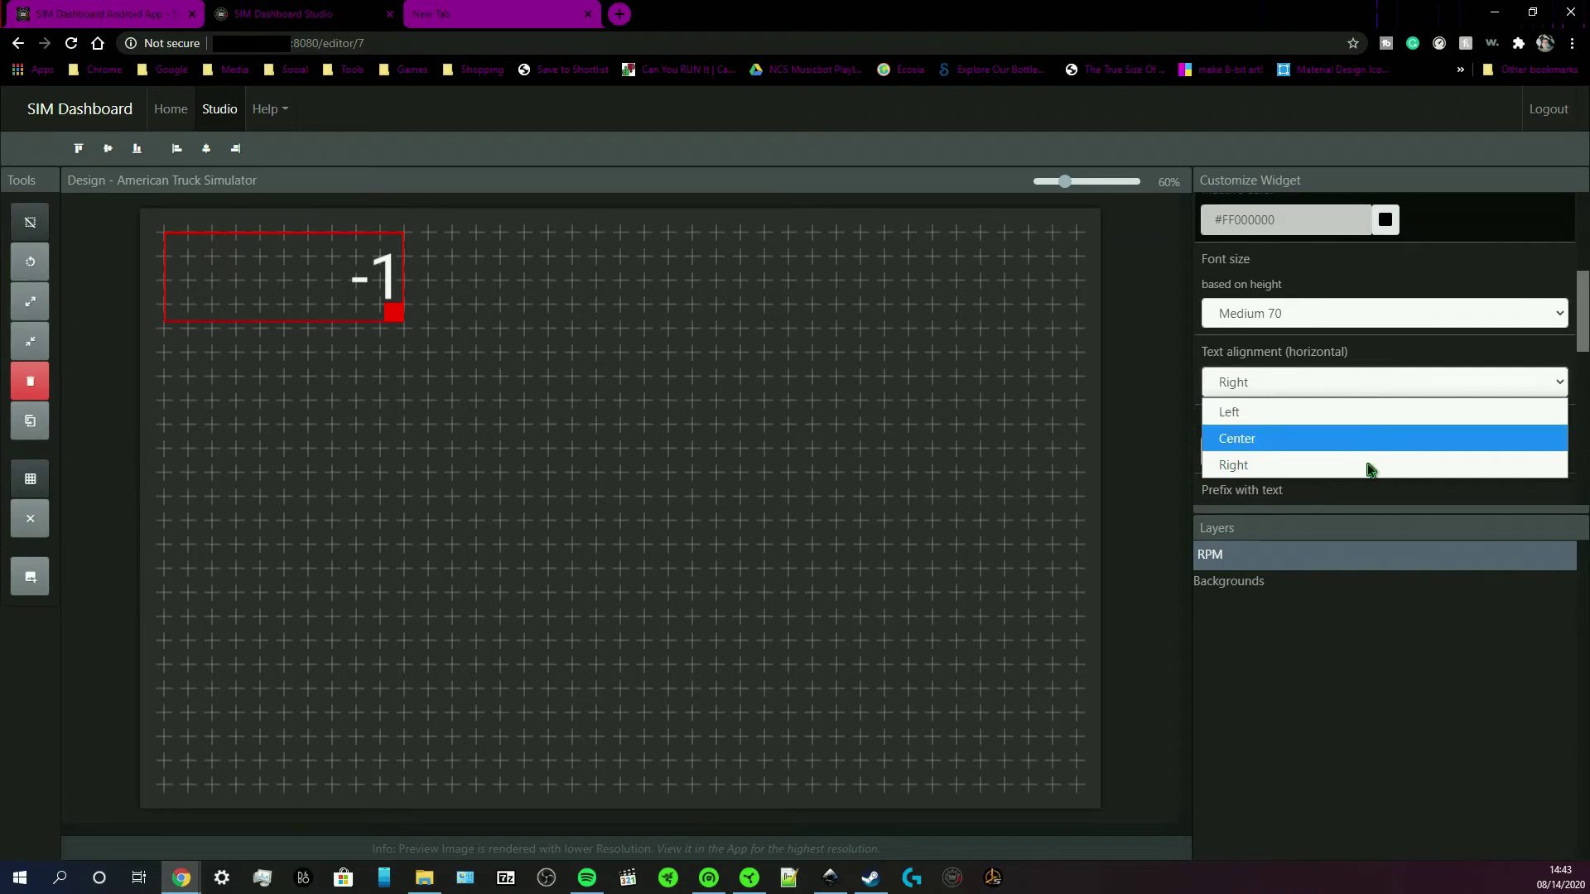
pyautogui.click(1403, 354)
pyautogui.scroll(-2, 1408, 430)
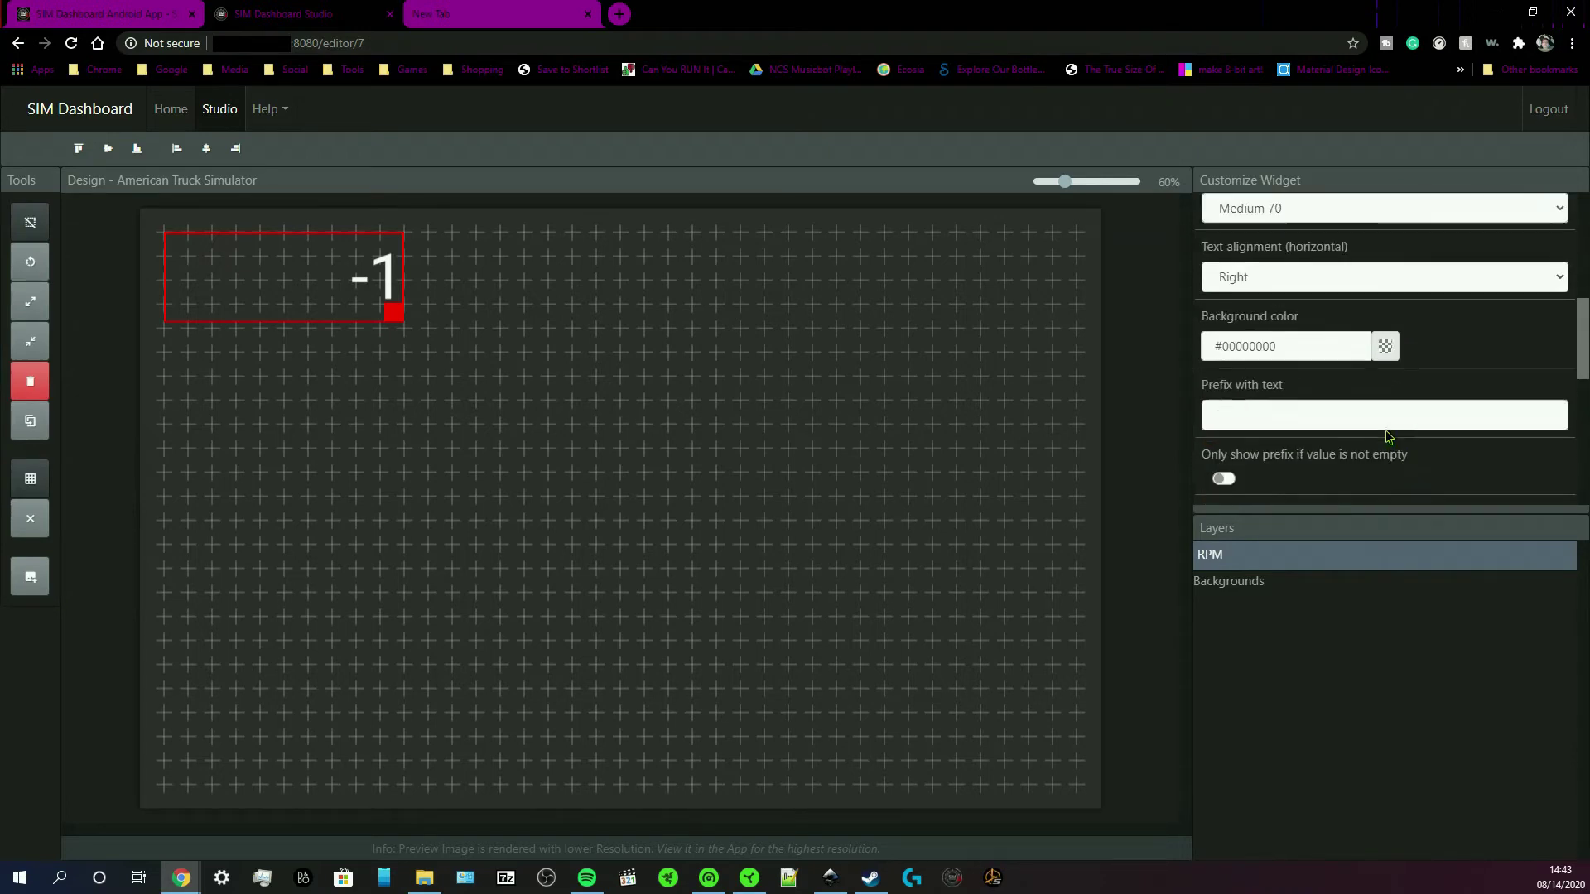
pyautogui.scroll(-5, 1433, 406)
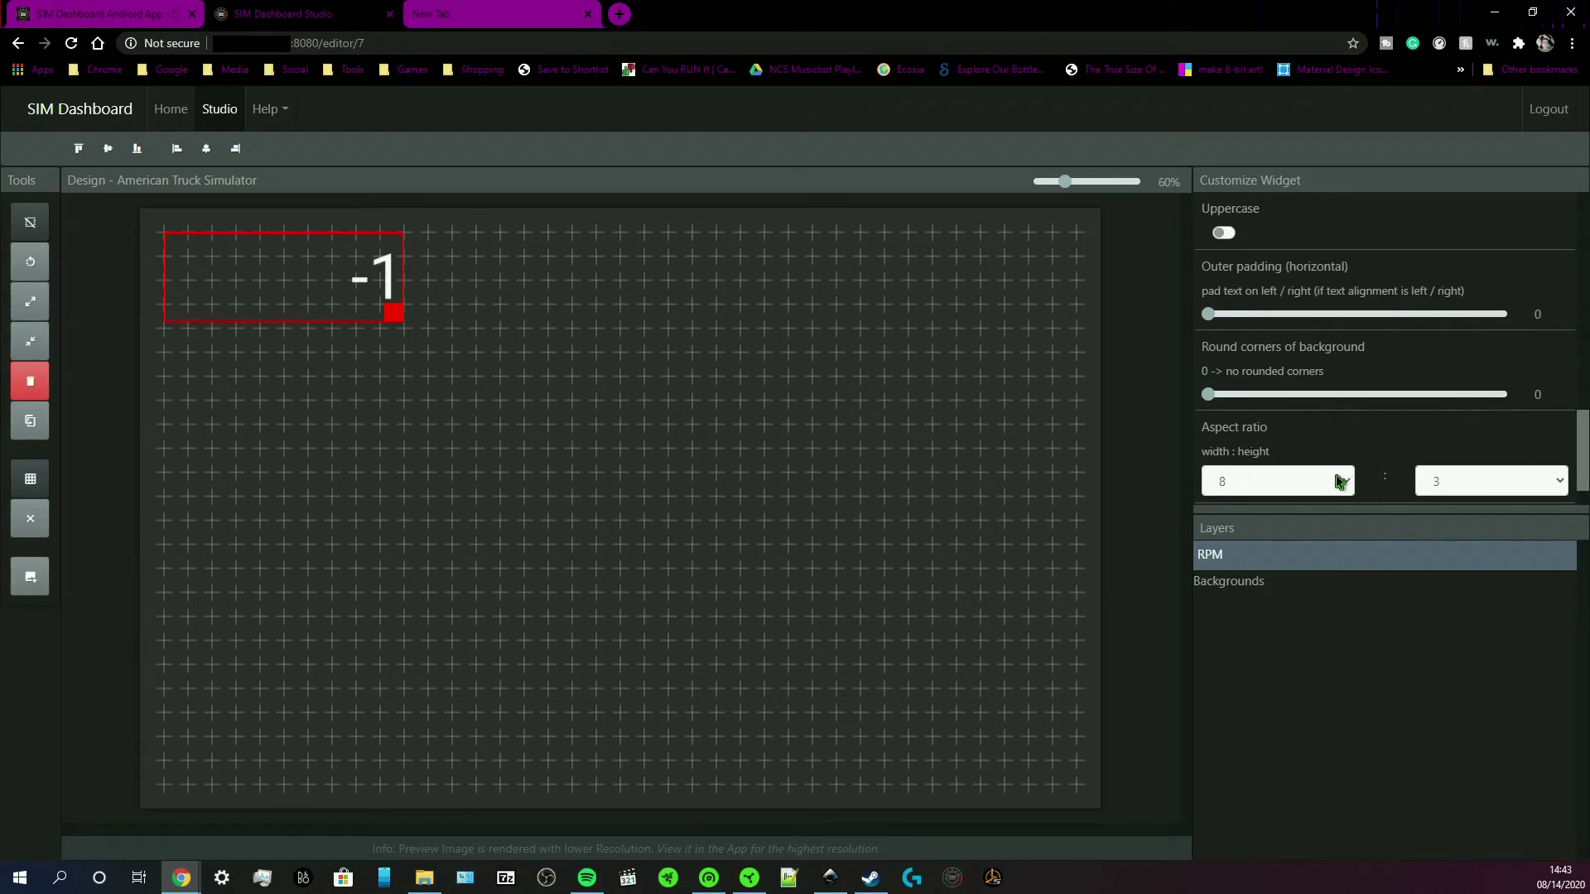
pyautogui.scroll(6, 1396, 464)
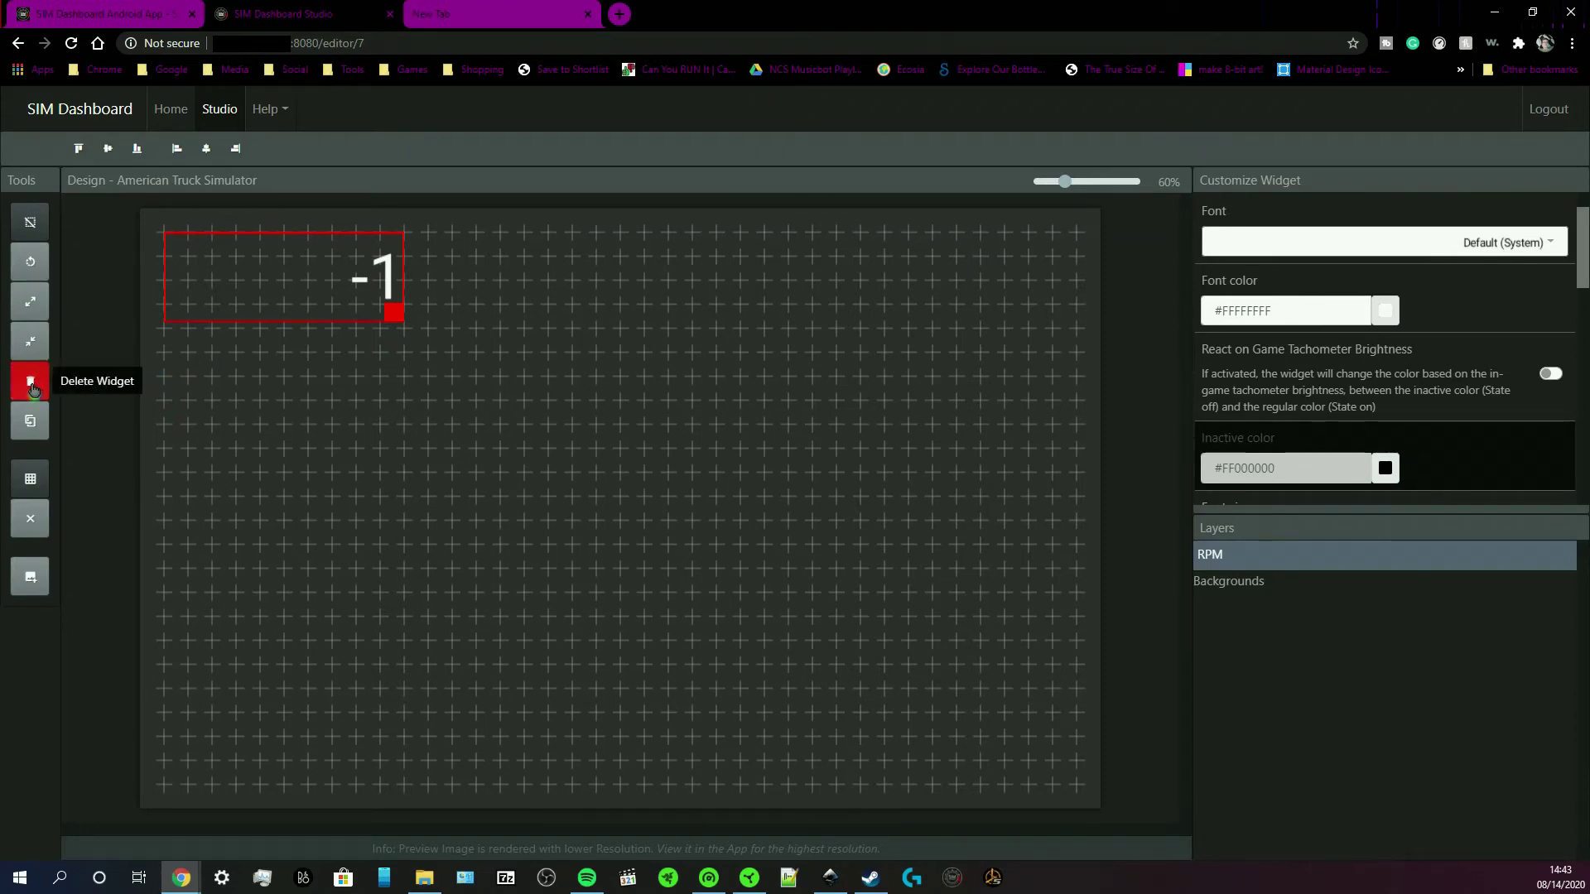
pyautogui.click(32, 387)
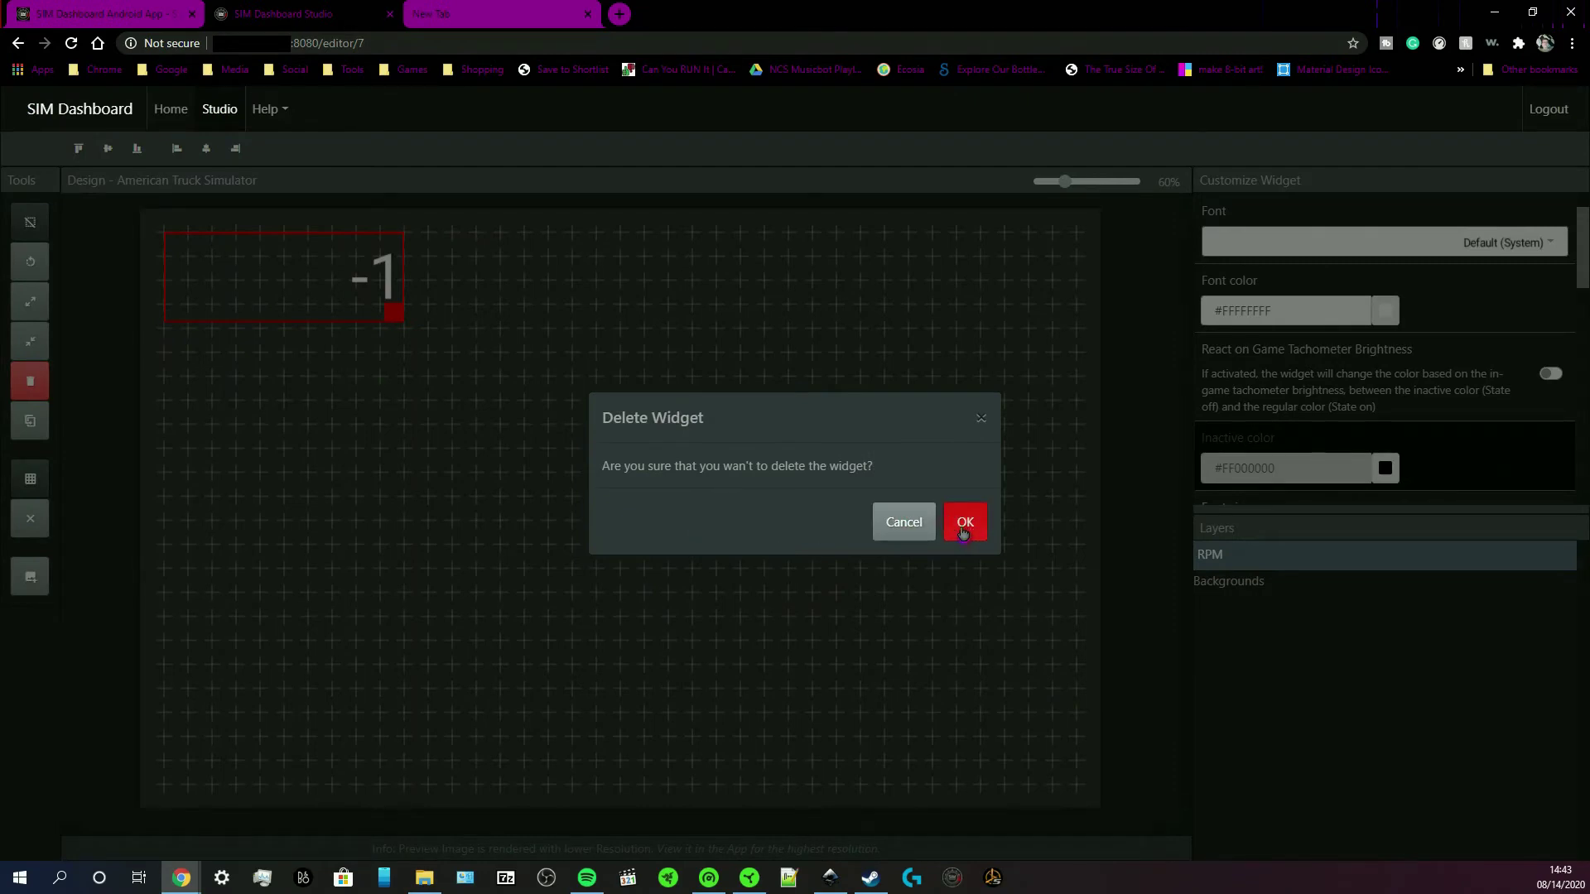
pyautogui.click(964, 523)
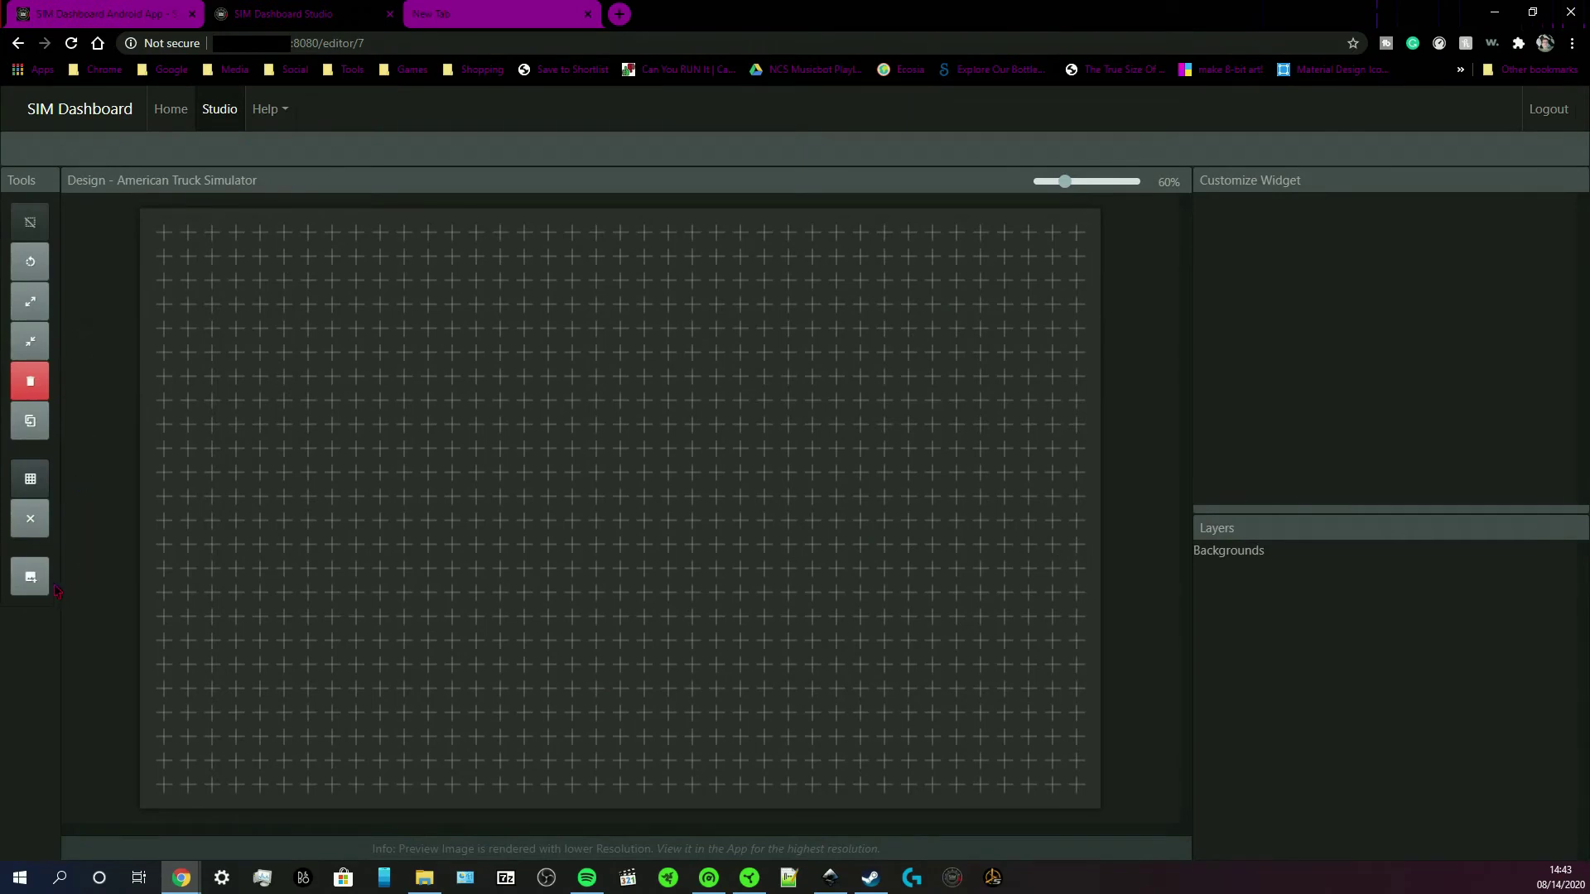
# Browse the Misc widgets, then scroll through the Button Box widgets
pyautogui.click(32, 577)
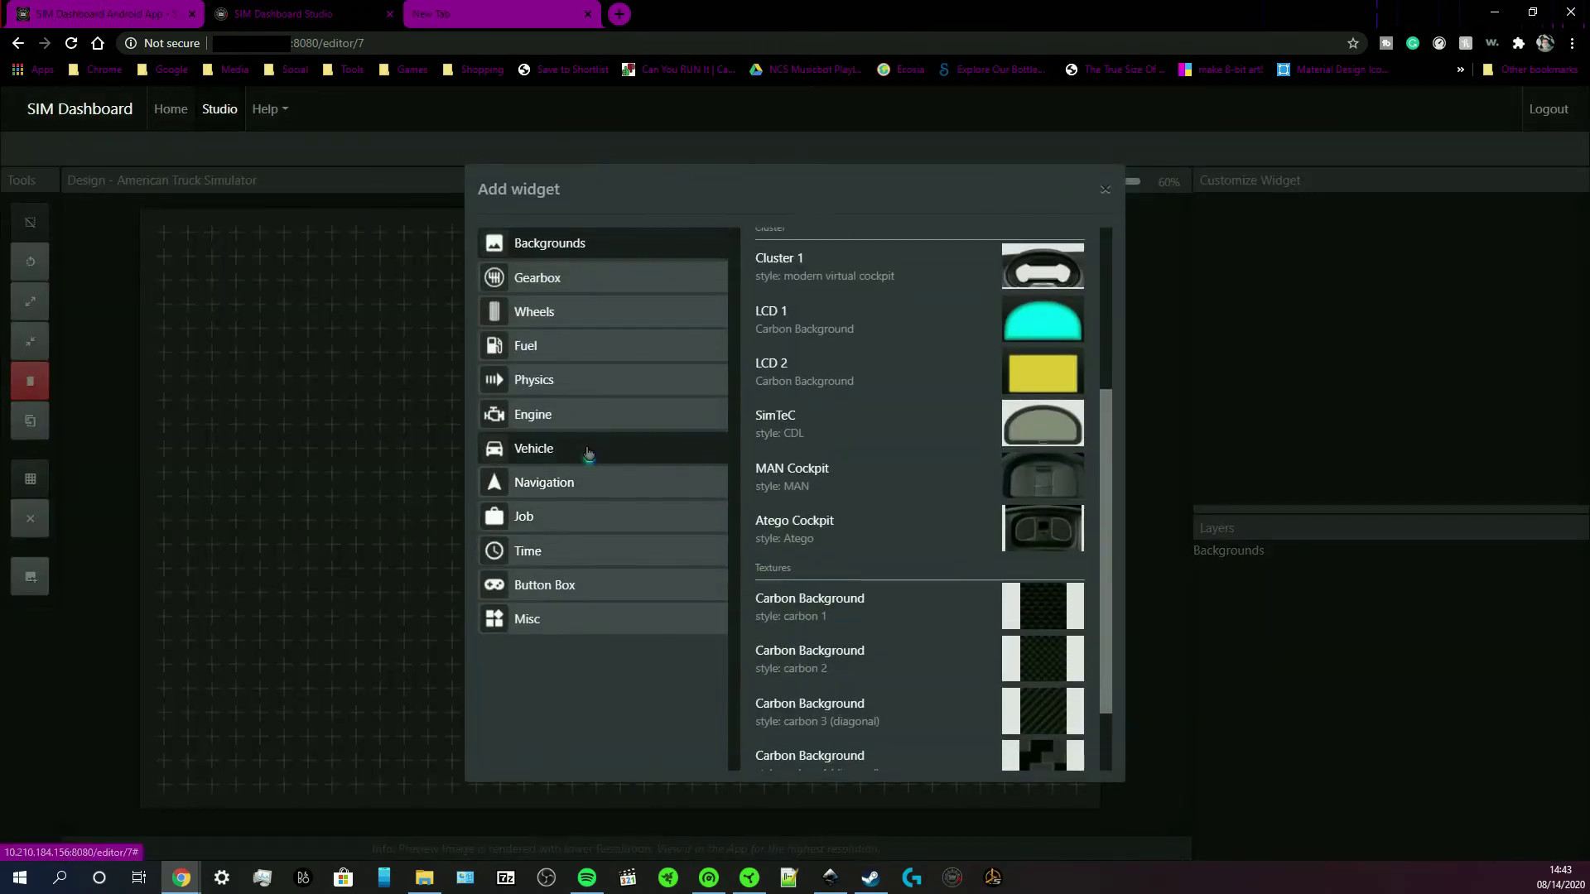
pyautogui.click(555, 619)
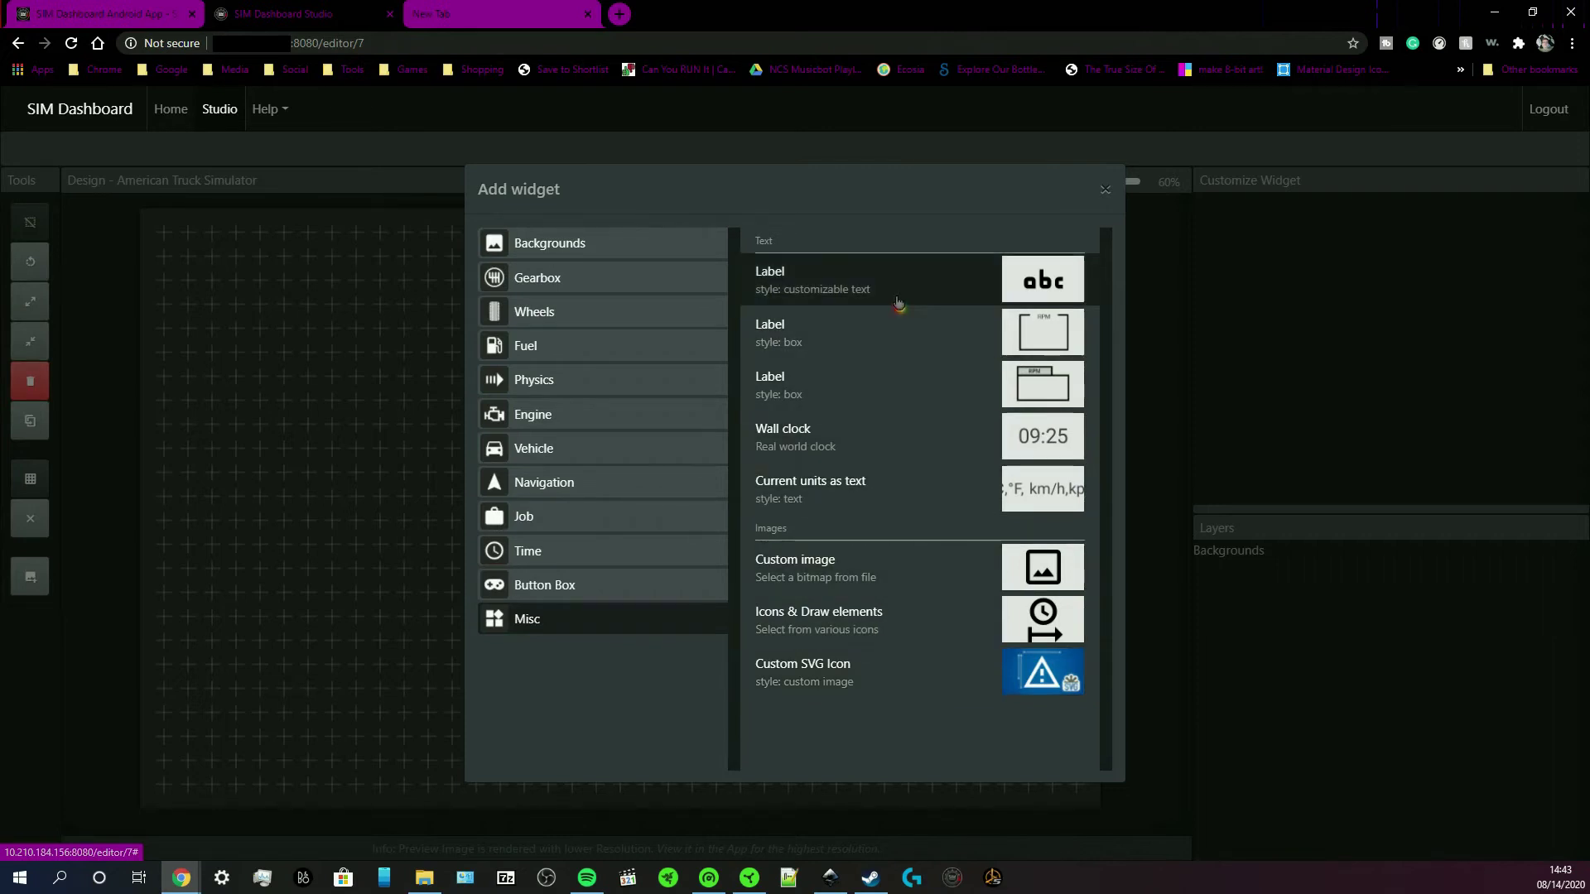
pyautogui.click(575, 594)
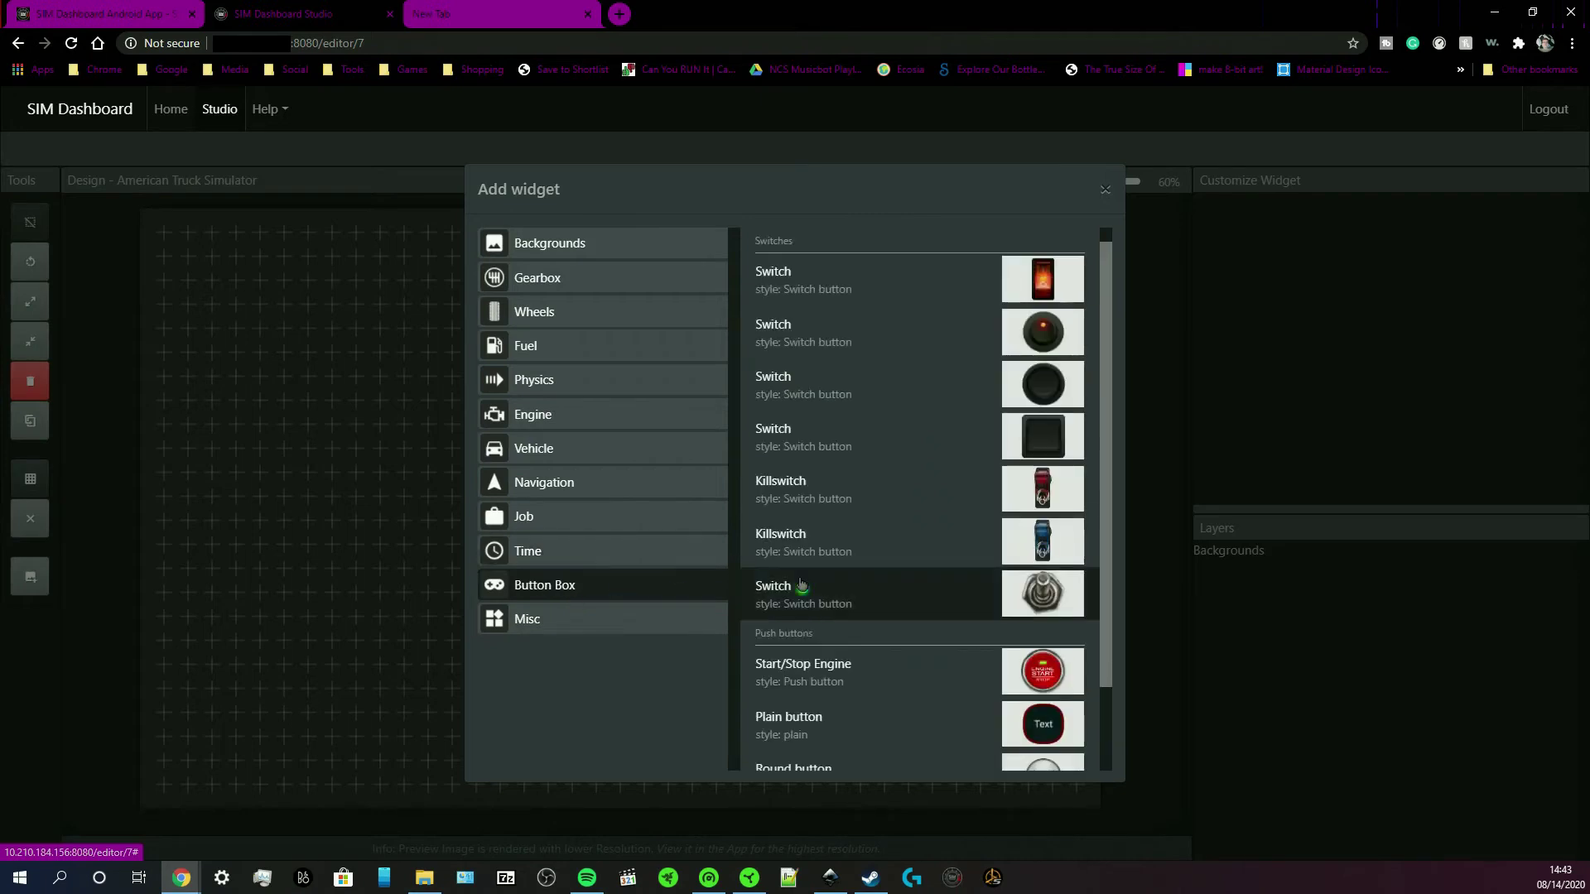
pyautogui.scroll(-1, 897, 571)
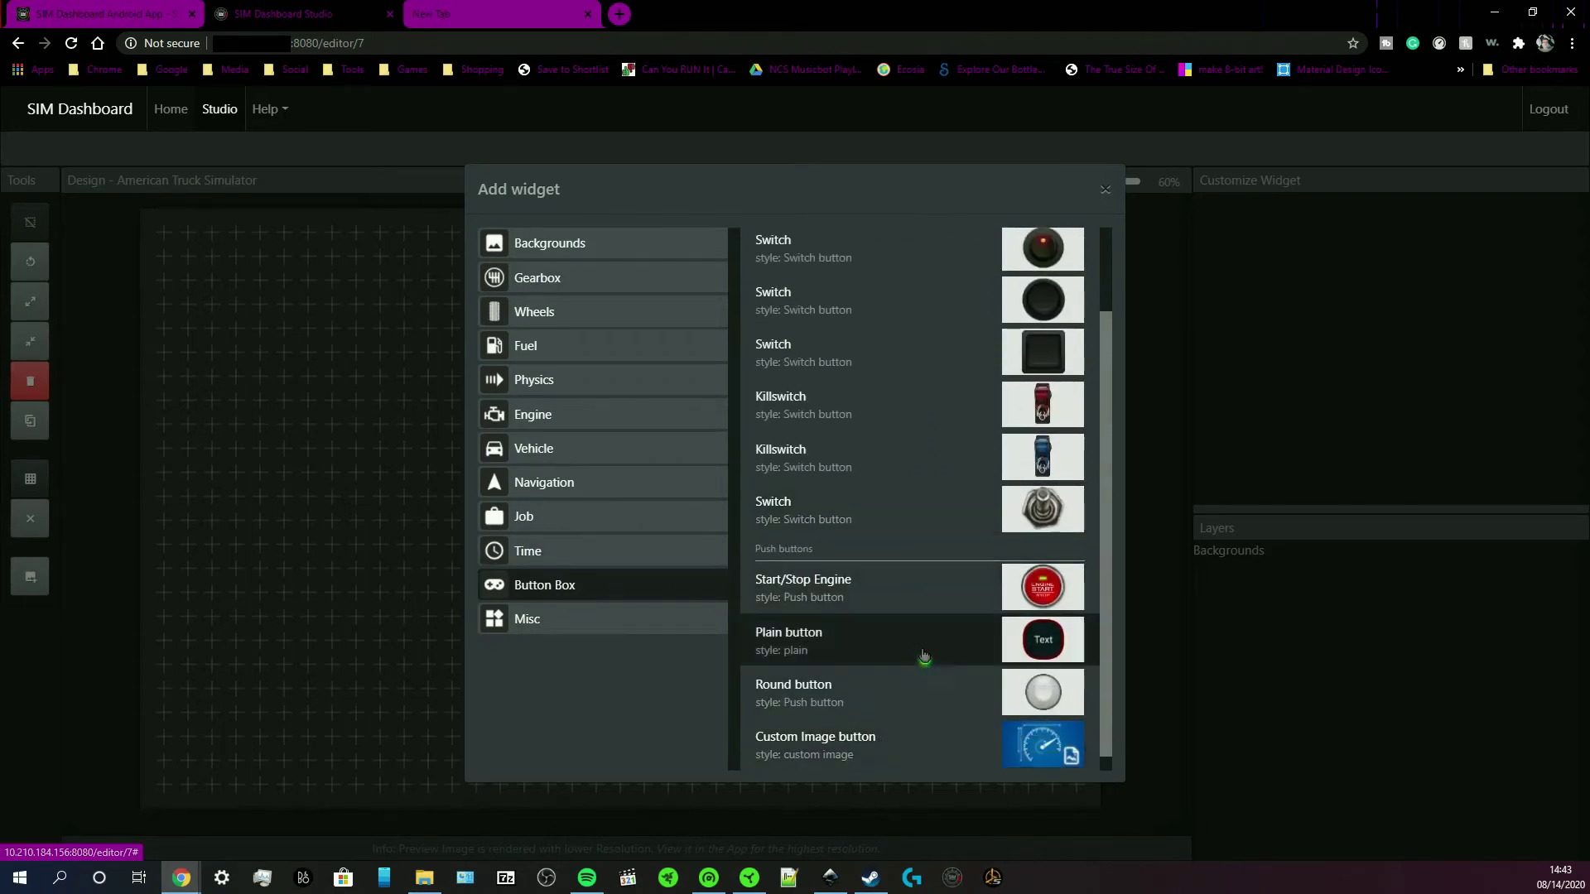
pyautogui.scroll(1, 922, 653)
pyautogui.scroll(-1, 922, 654)
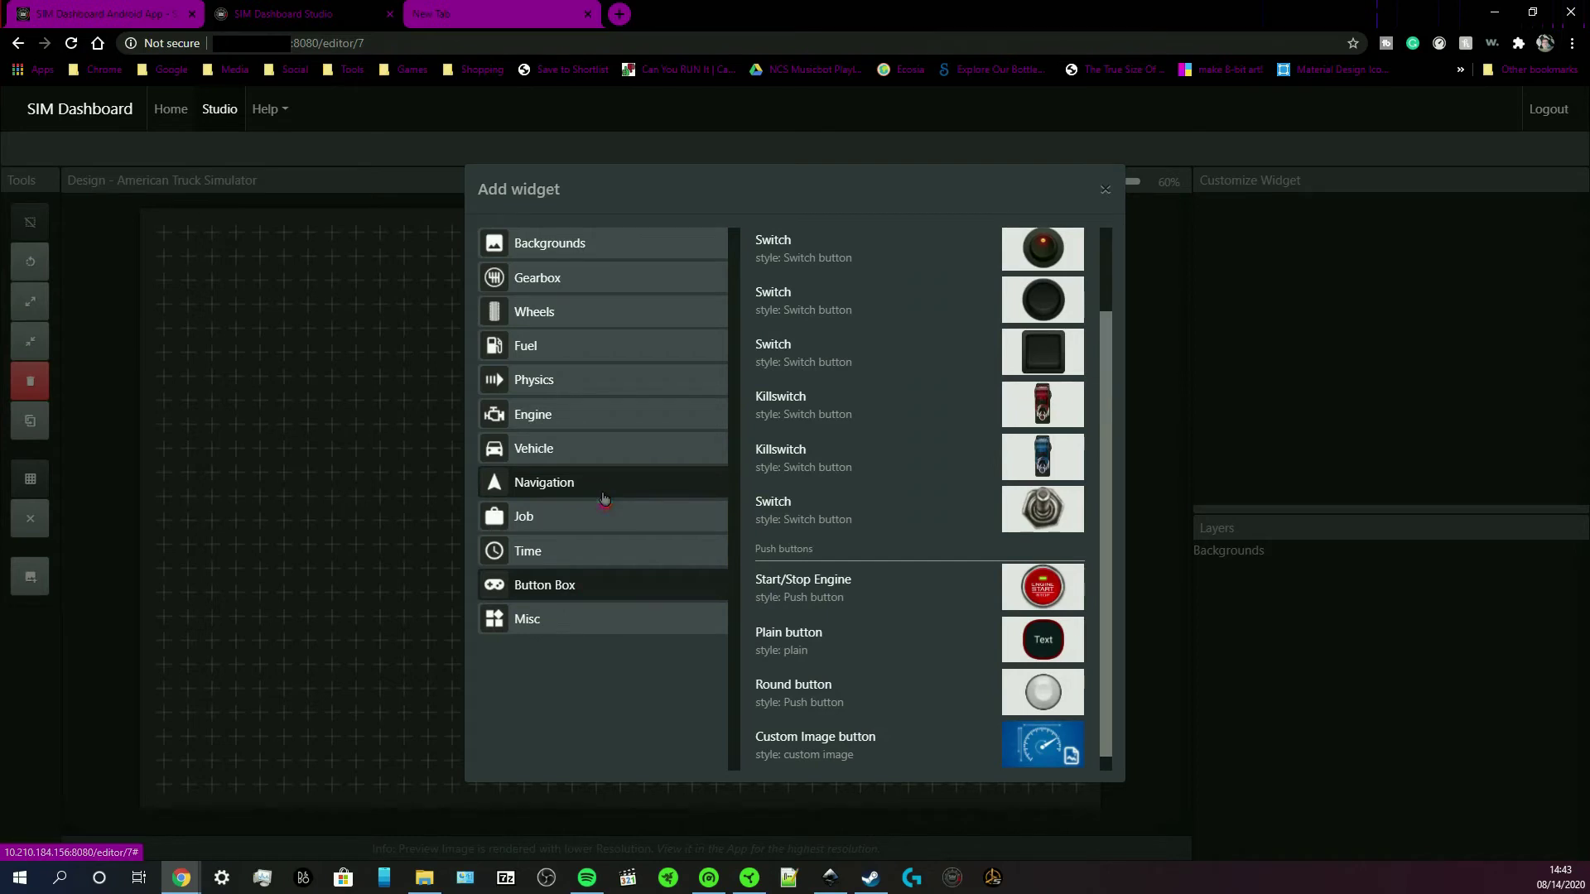
# Show the Vehicle widgets and scroll down to Truck, Trailer and Cargo damage
pyautogui.click(603, 448)
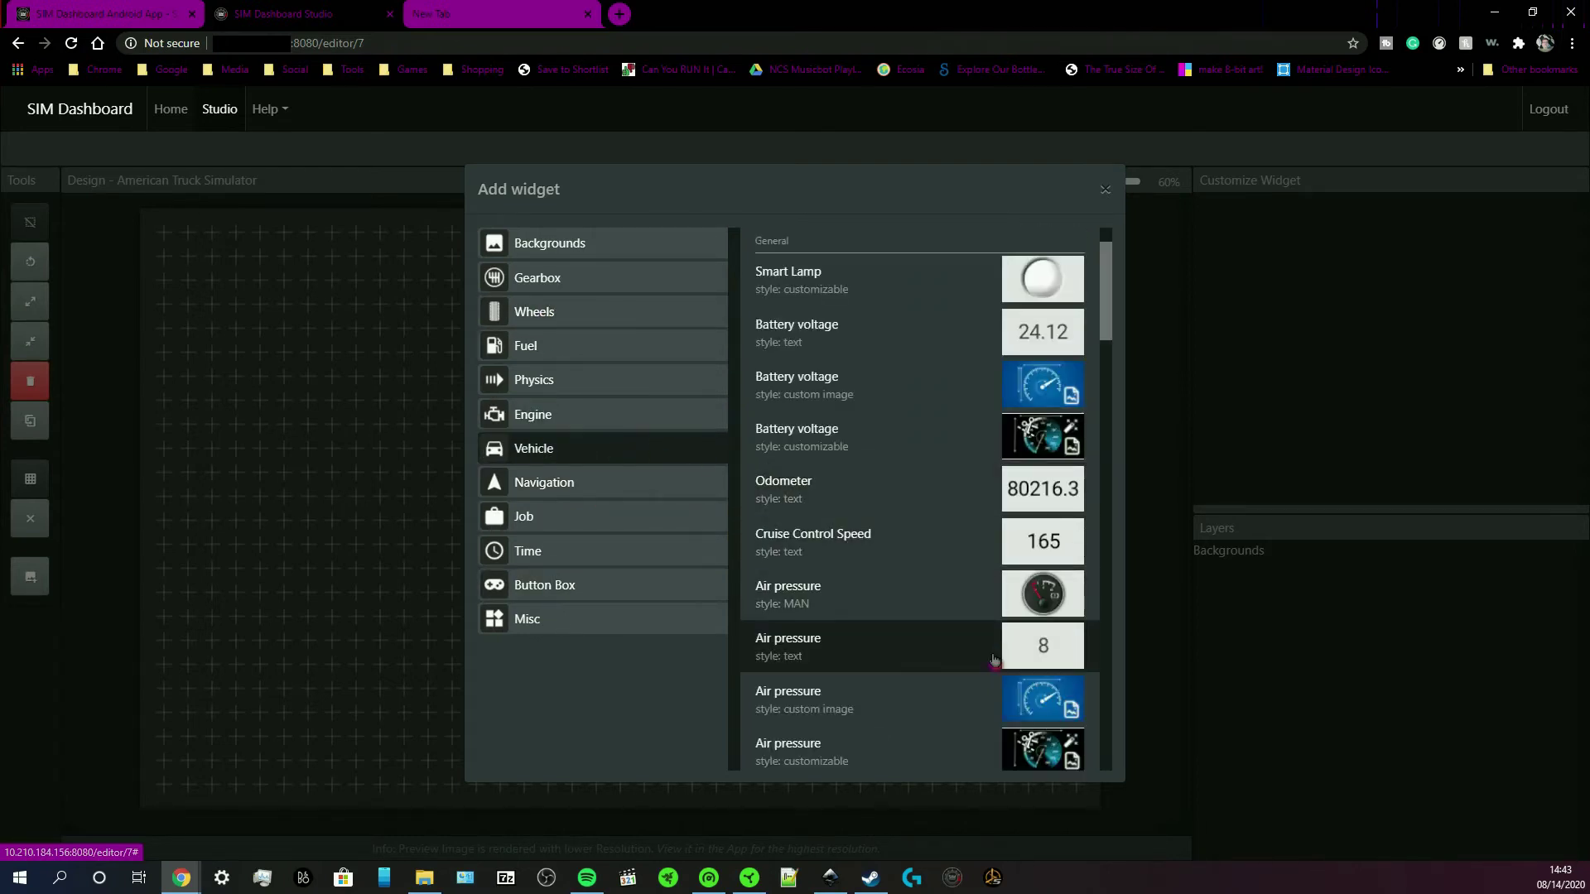
pyautogui.scroll(-4, 993, 650)
pyautogui.scroll(3, 994, 658)
pyautogui.scroll(-10, 993, 659)
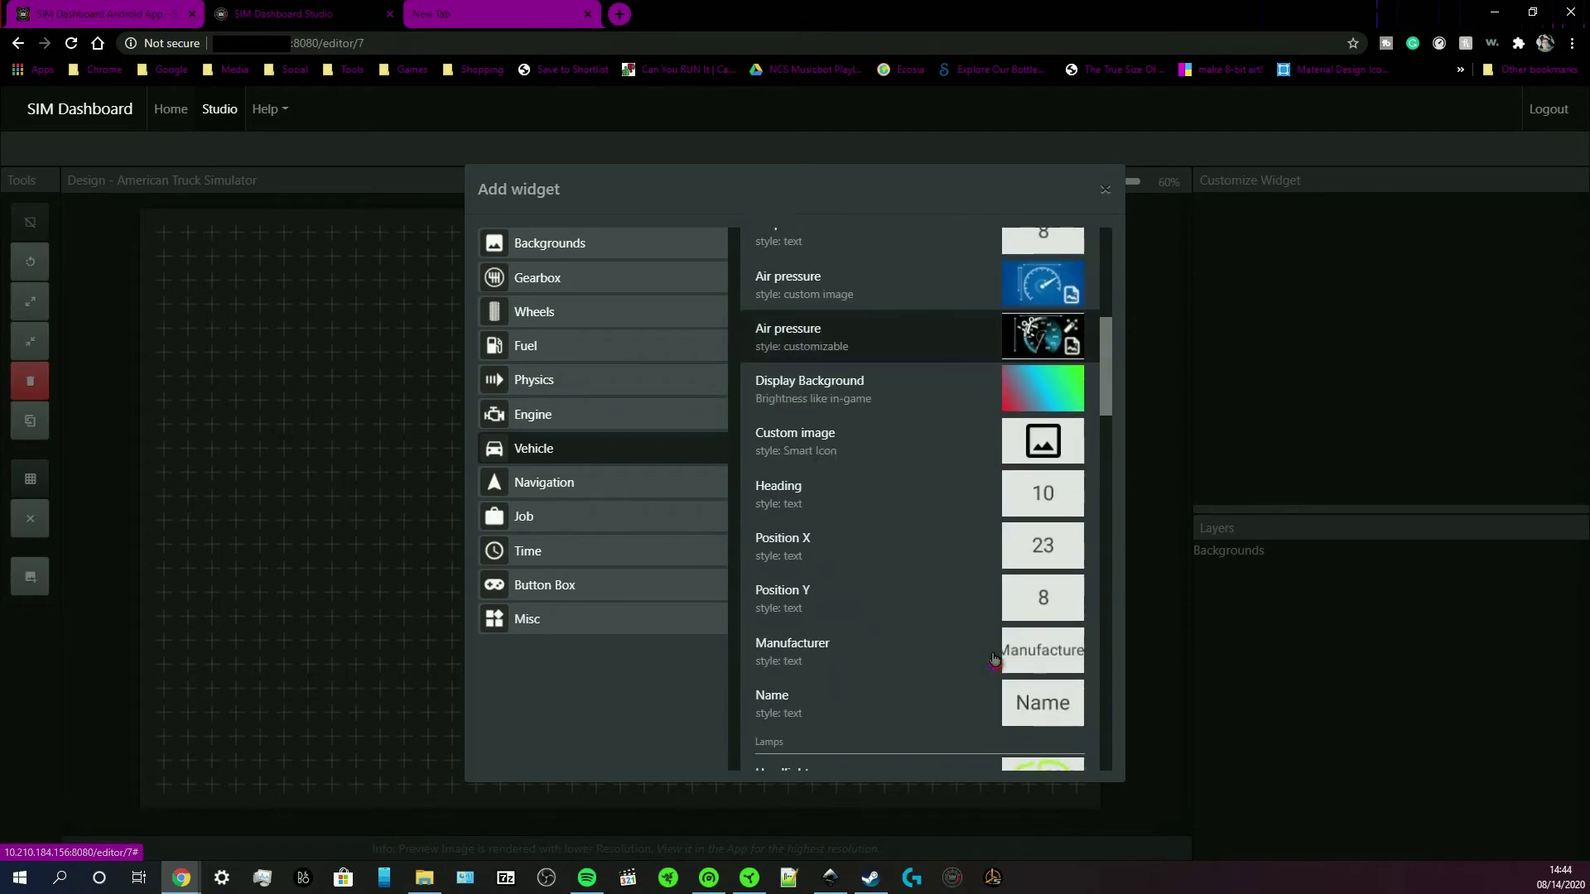
pyautogui.scroll(-10, 994, 658)
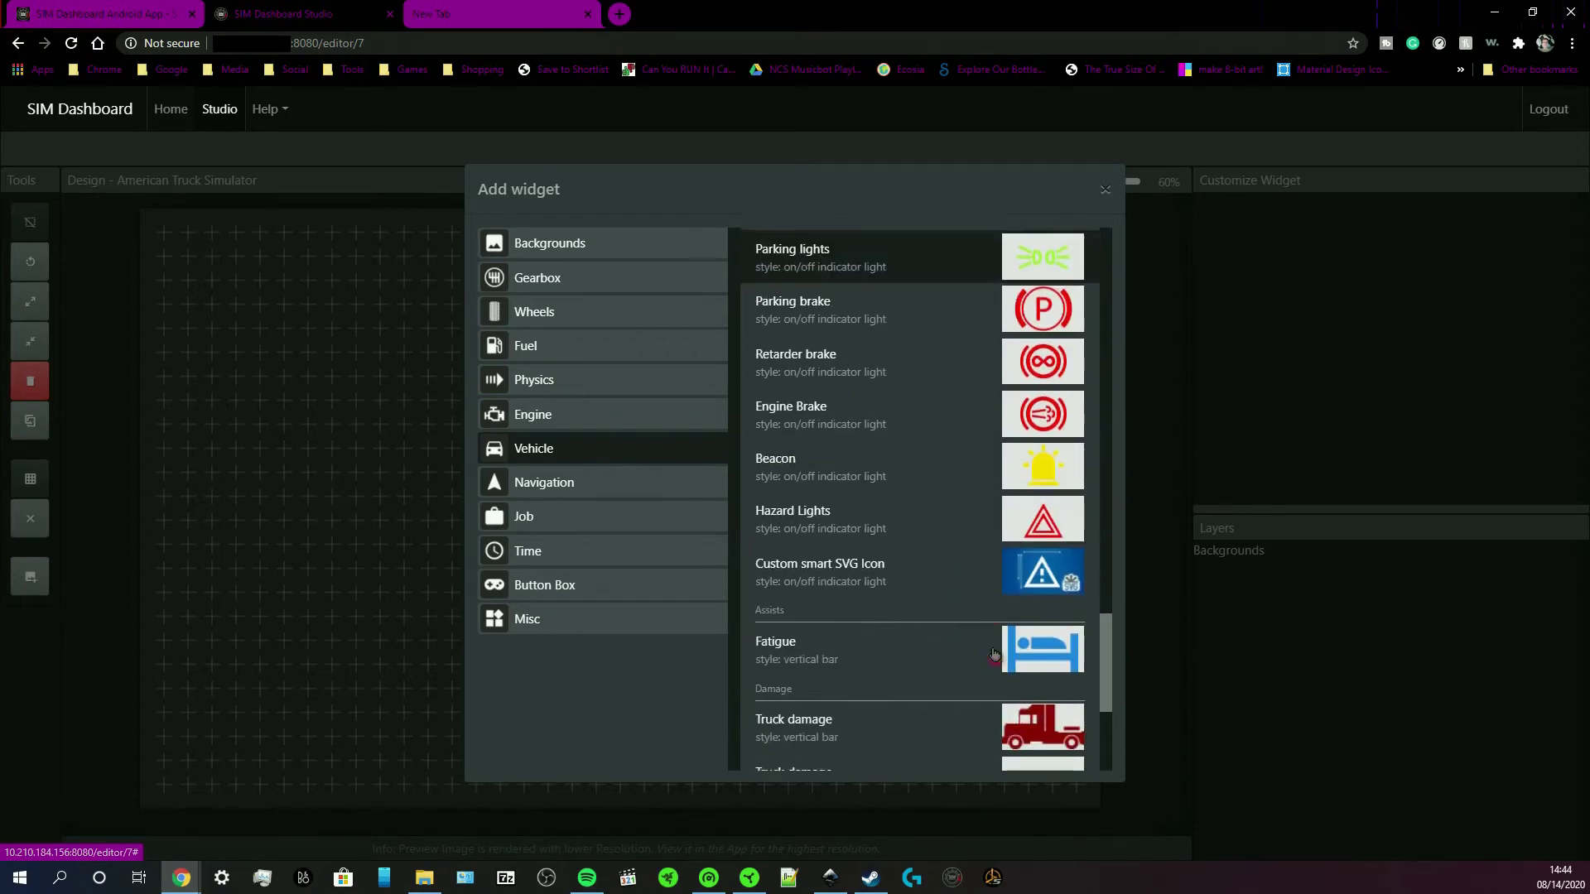
pyautogui.scroll(-5, 979, 538)
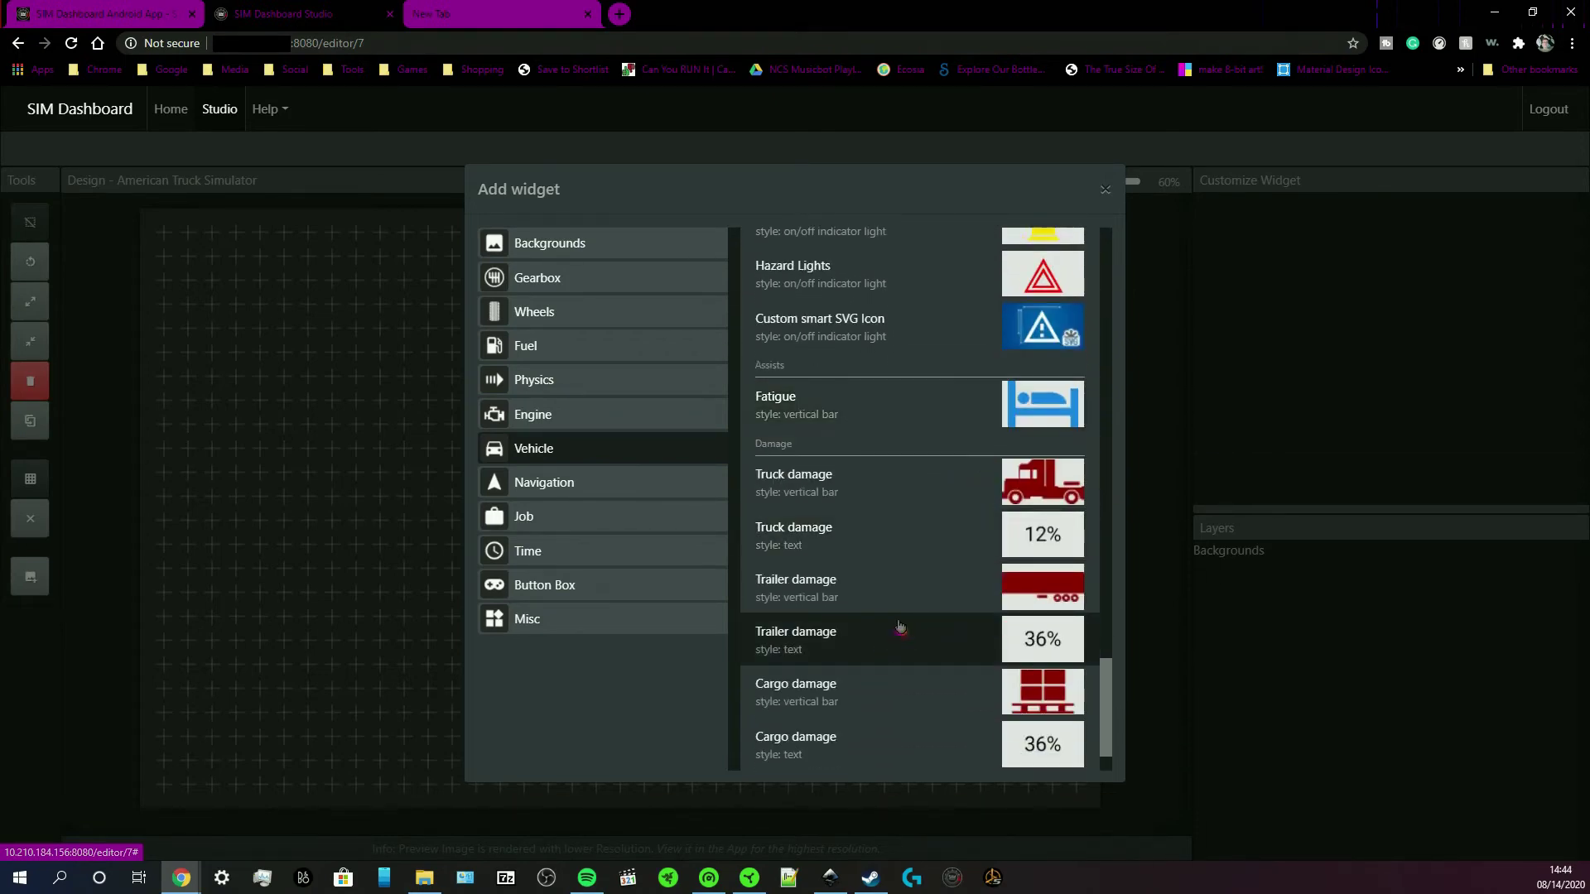
pyautogui.scroll(5, 902, 628)
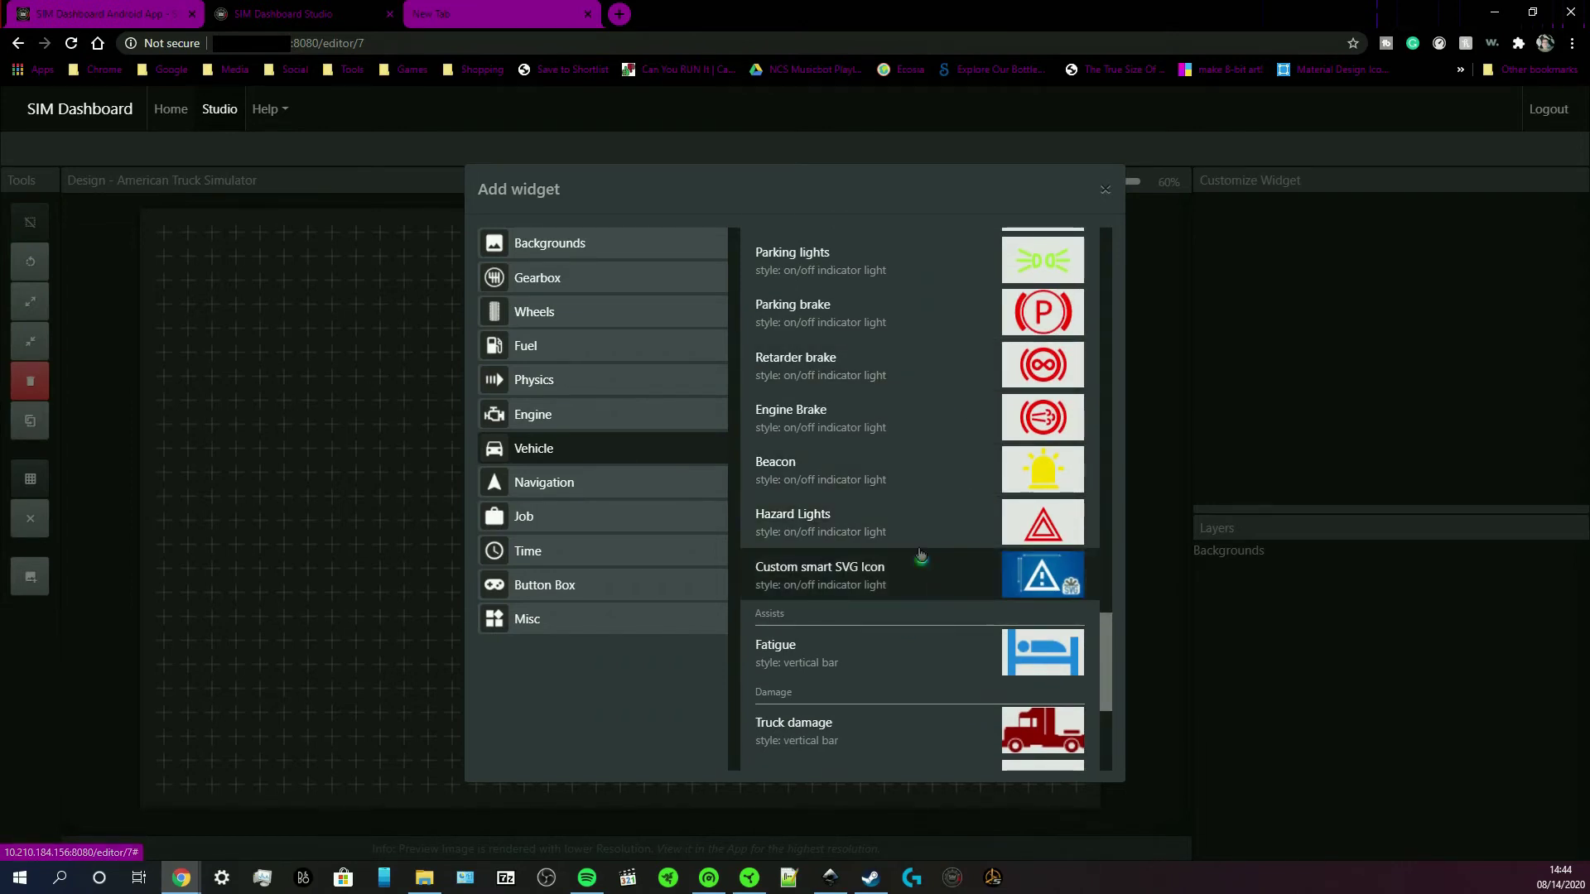
pyautogui.scroll(4, 921, 554)
pyautogui.scroll(-7, 919, 550)
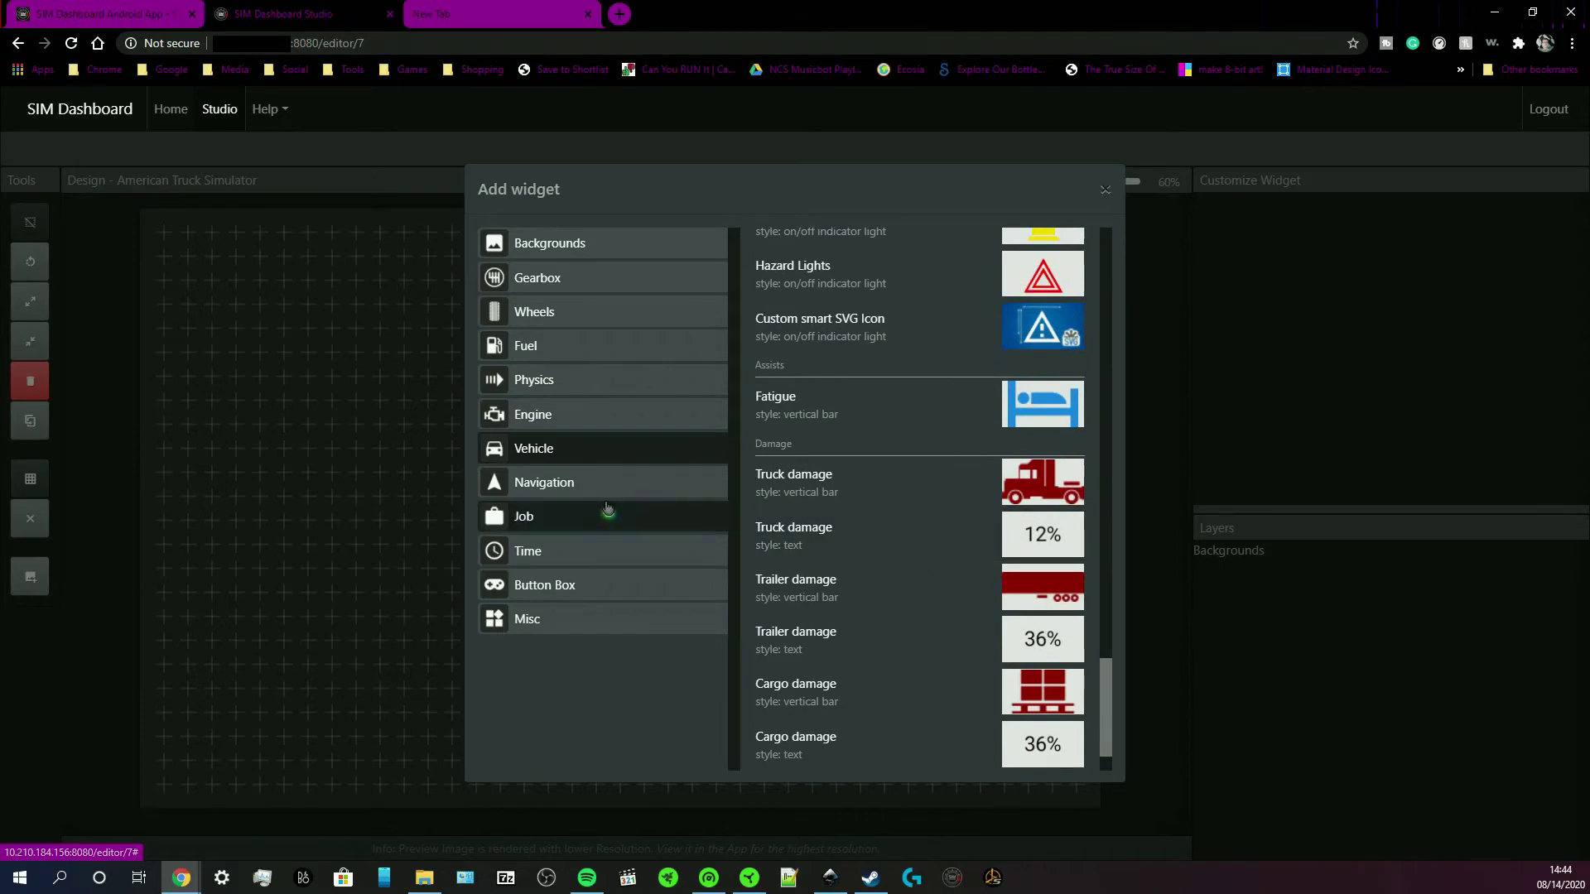
# Add the 2D live Map widget to the design, then choose Delete Widget for it
pyautogui.click(569, 495)
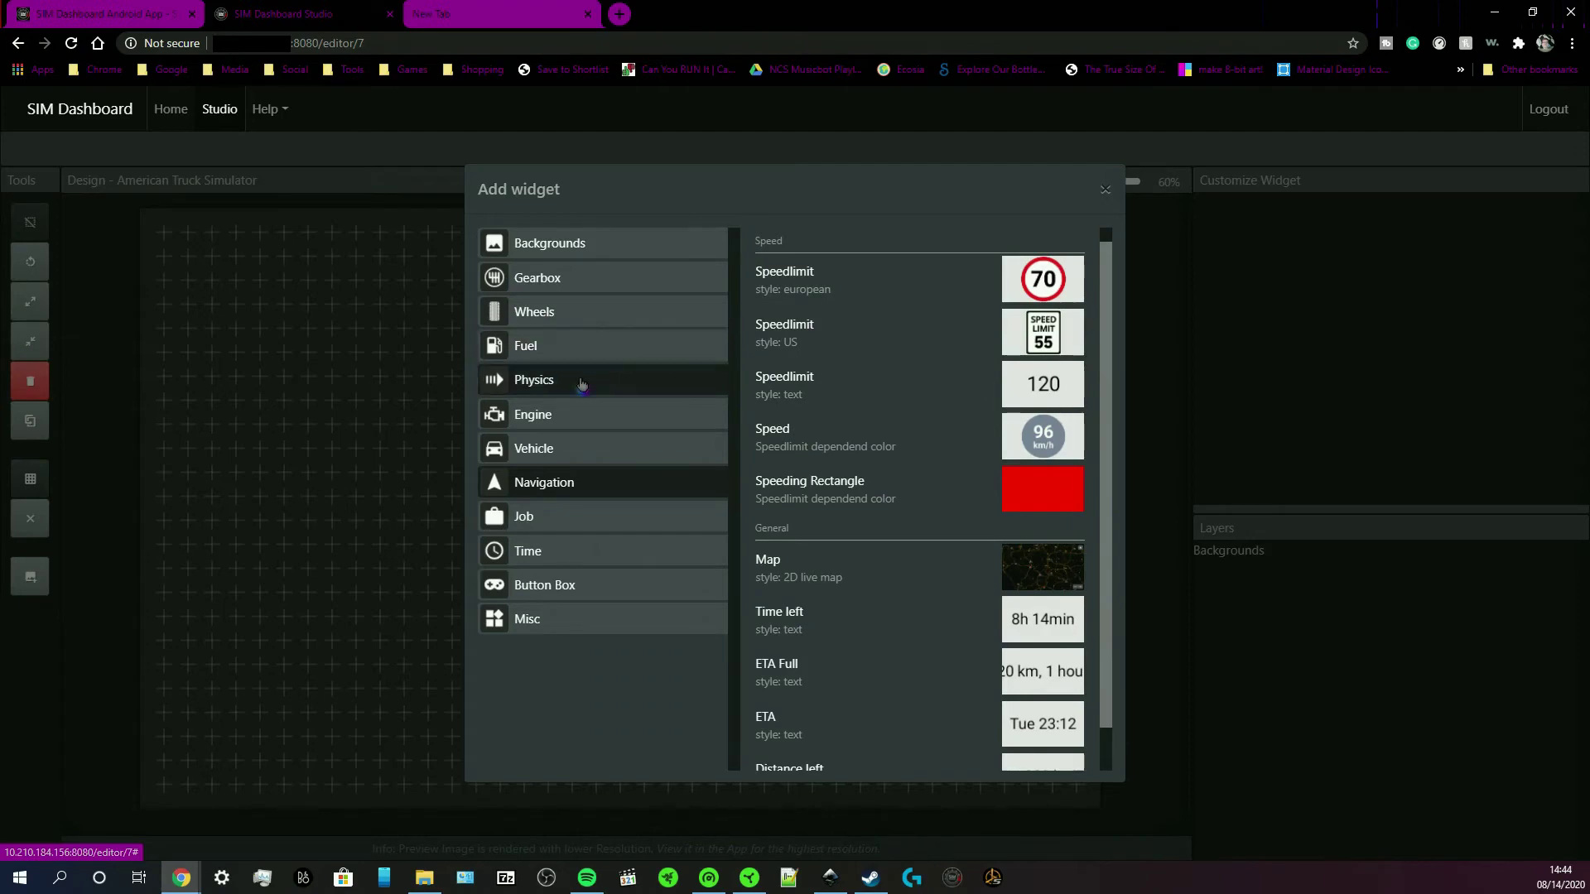
pyautogui.click(583, 244)
pyautogui.click(982, 442)
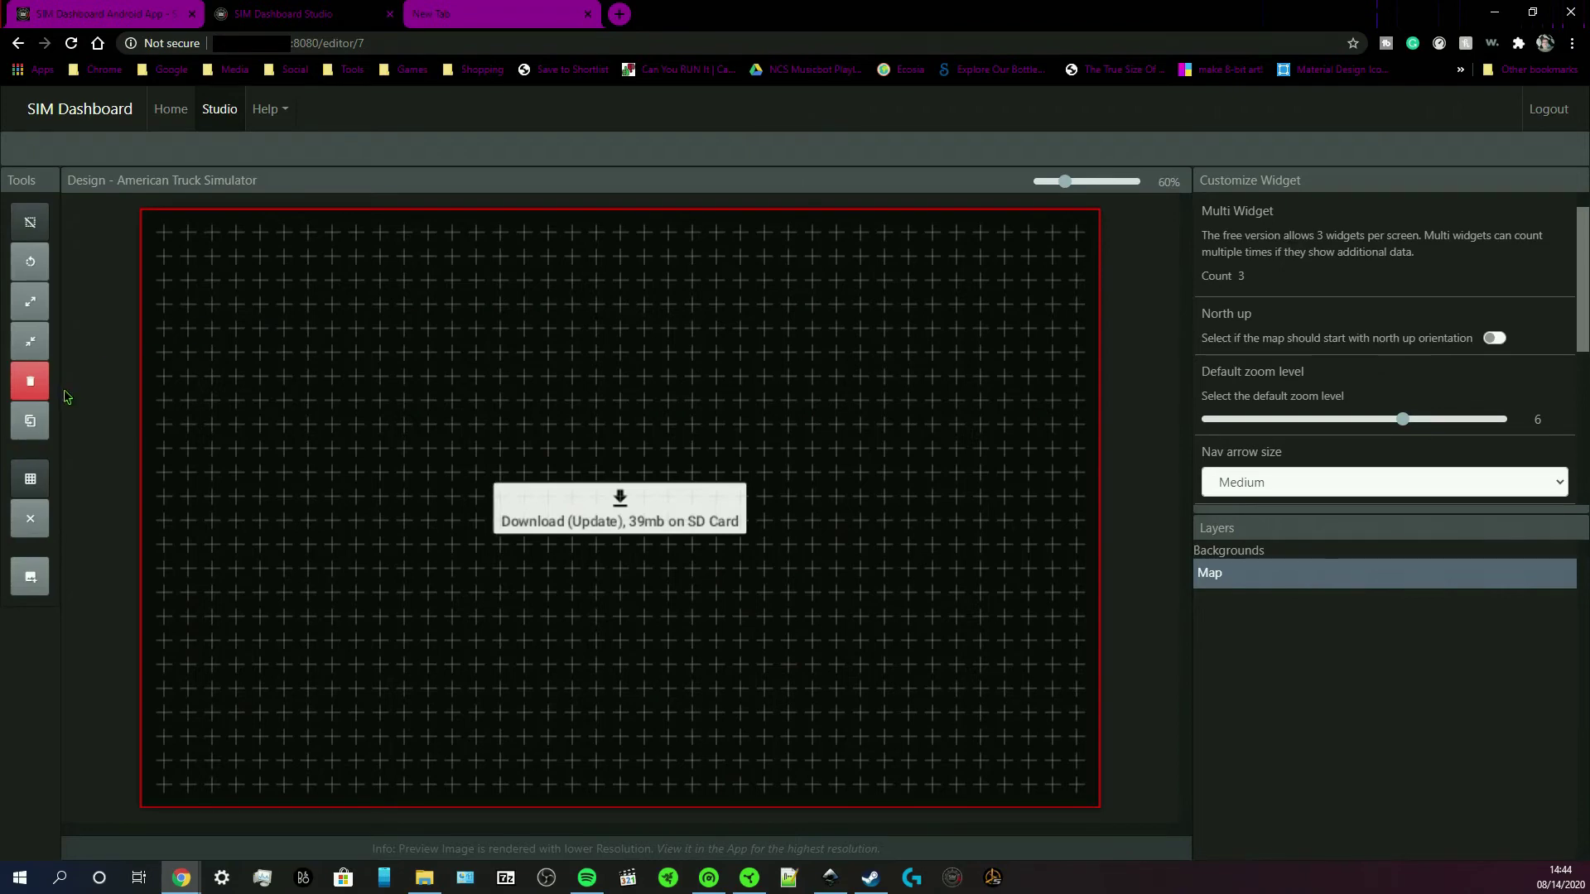
pyautogui.click(29, 380)
# Confirm the Map deletion and add a Solid color background to the design
pyautogui.click(965, 513)
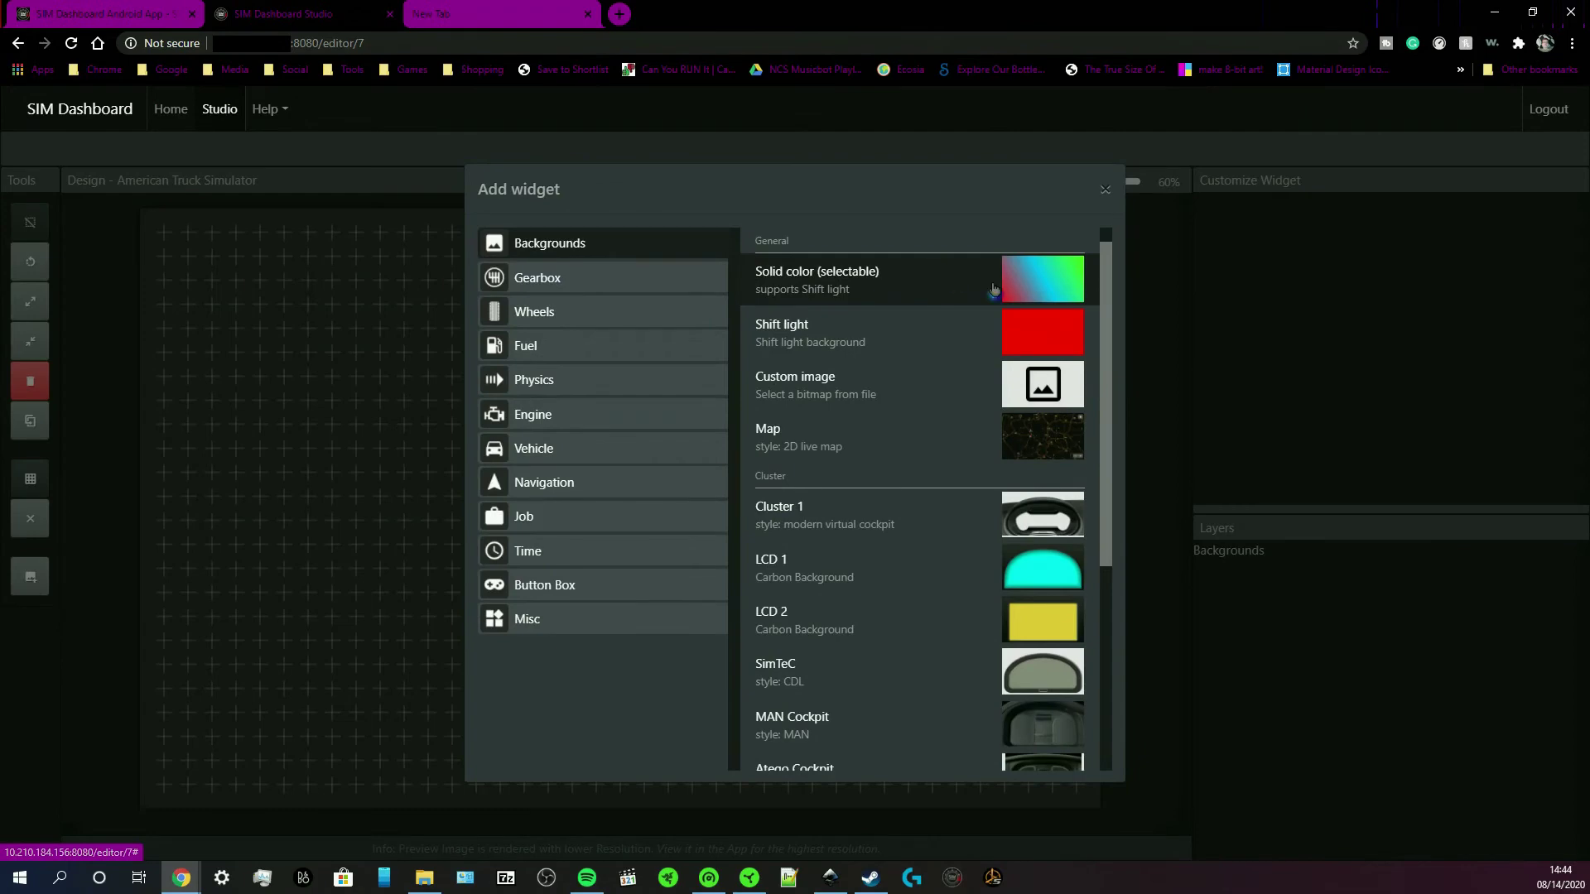
pyautogui.click(998, 290)
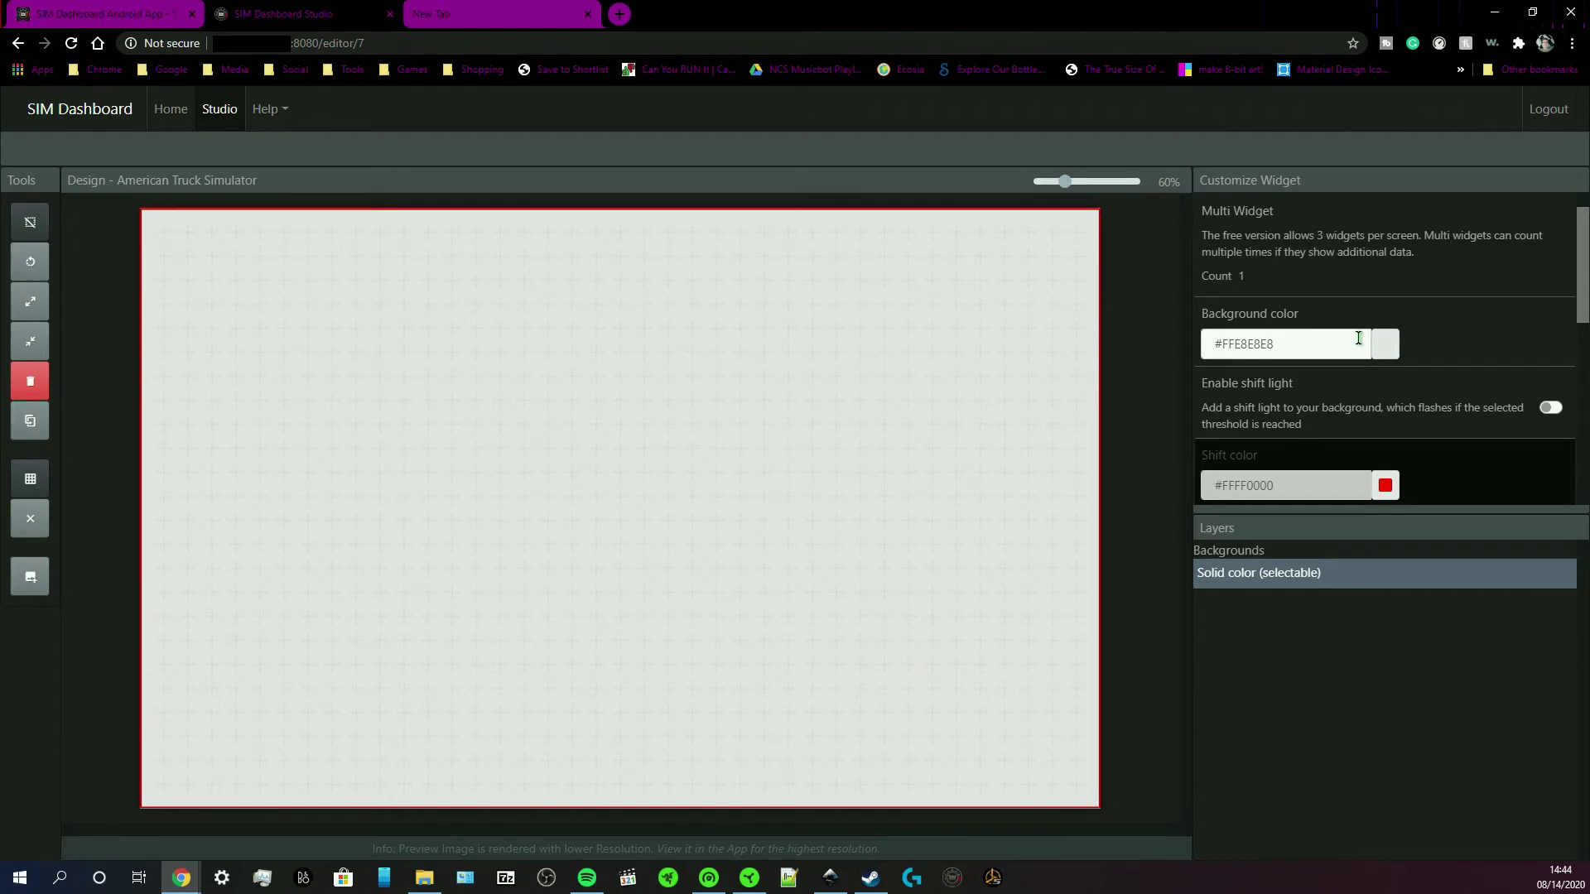
pyautogui.click(1348, 344)
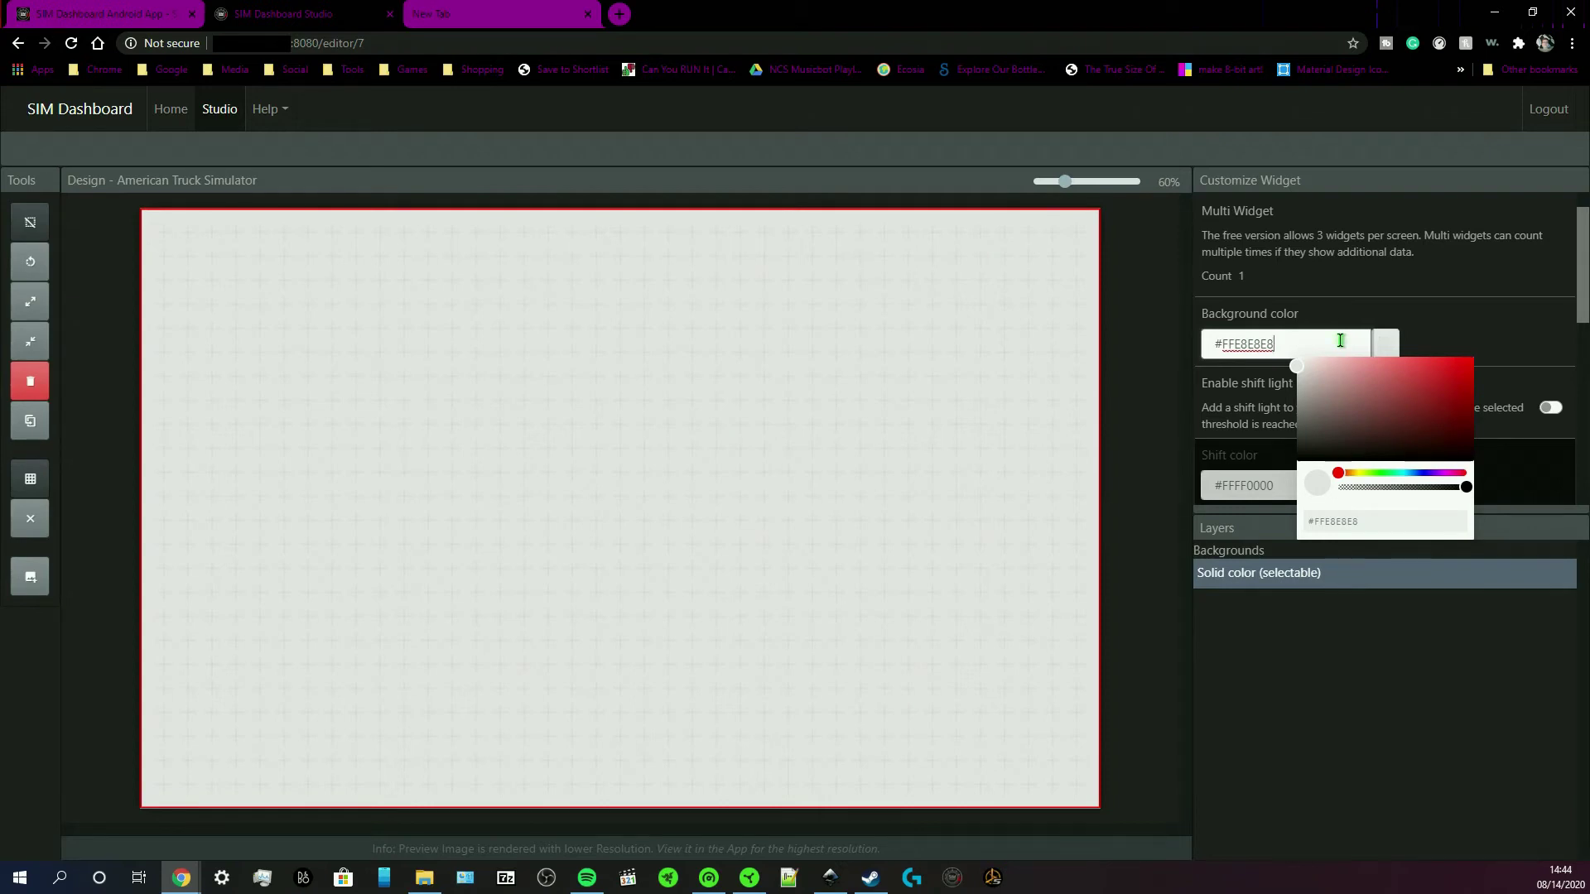
# Set the background colour to black by entering ff000000 as the hex value
pyautogui.press('BackSpace')
pyautogui.press('BackSpace')
pyautogui.press('BackSpace')
pyautogui.press('BackSpace')
pyautogui.press('BackSpace')
pyautogui.press('BackSpace')
pyautogui.write('FFFFFFFF')
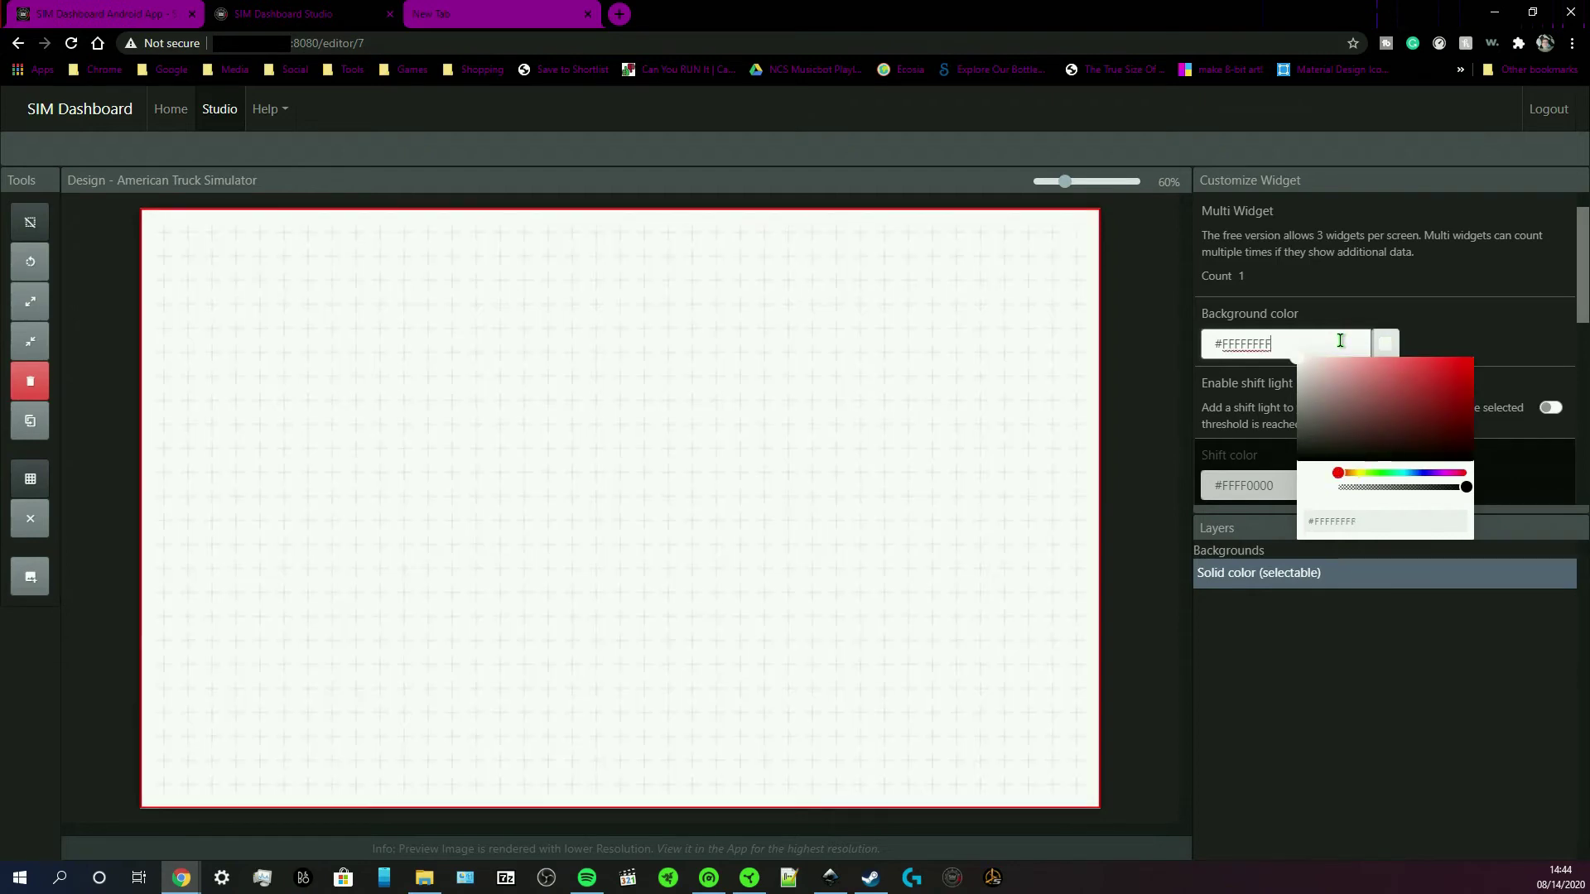
pyautogui.press('BackSpace')
pyautogui.doubleClick(1367, 521)
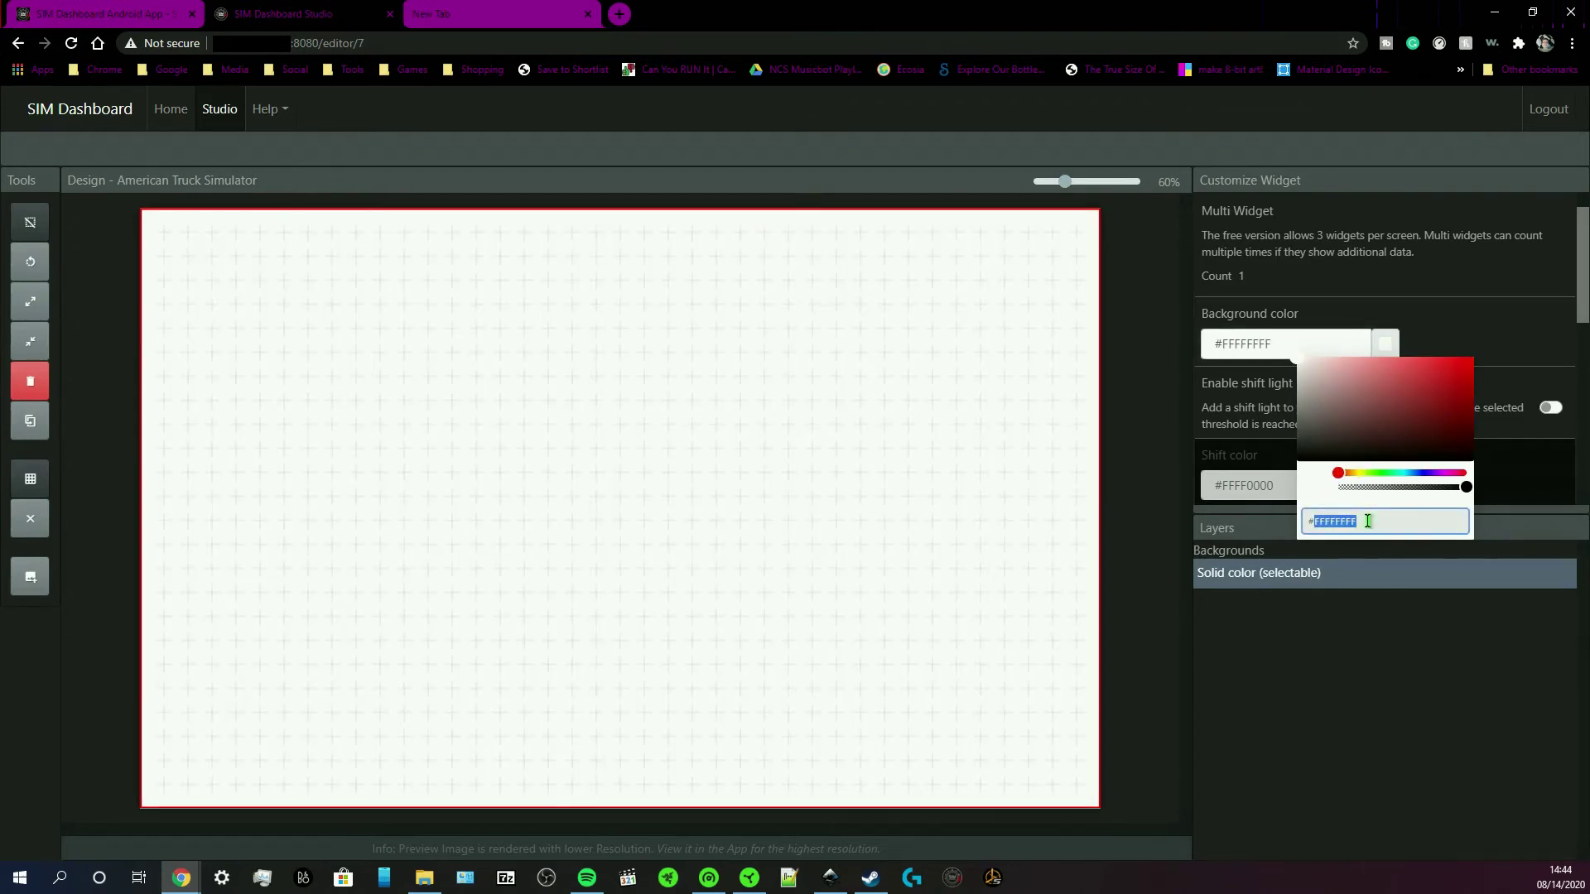
pyautogui.press('BackSpace')
pyautogui.press('BackSpace')
pyautogui.write('ff')
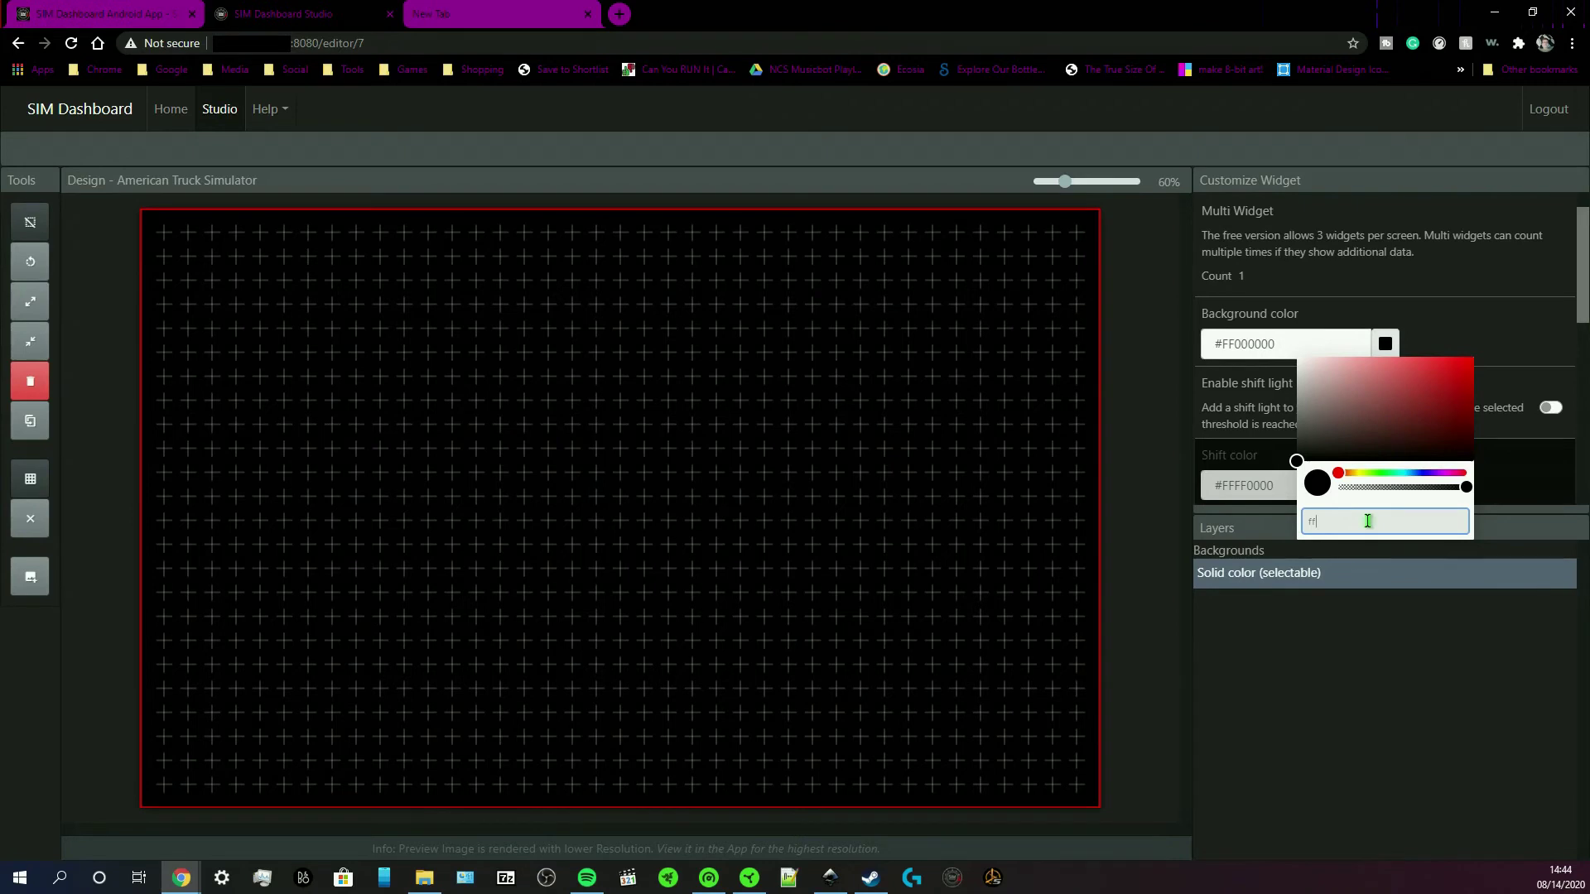
pyautogui.write('000000')
# Close the colour picker, check the black background's settings, then deselect it
pyautogui.click(1070, 477)
pyautogui.click(1144, 456)
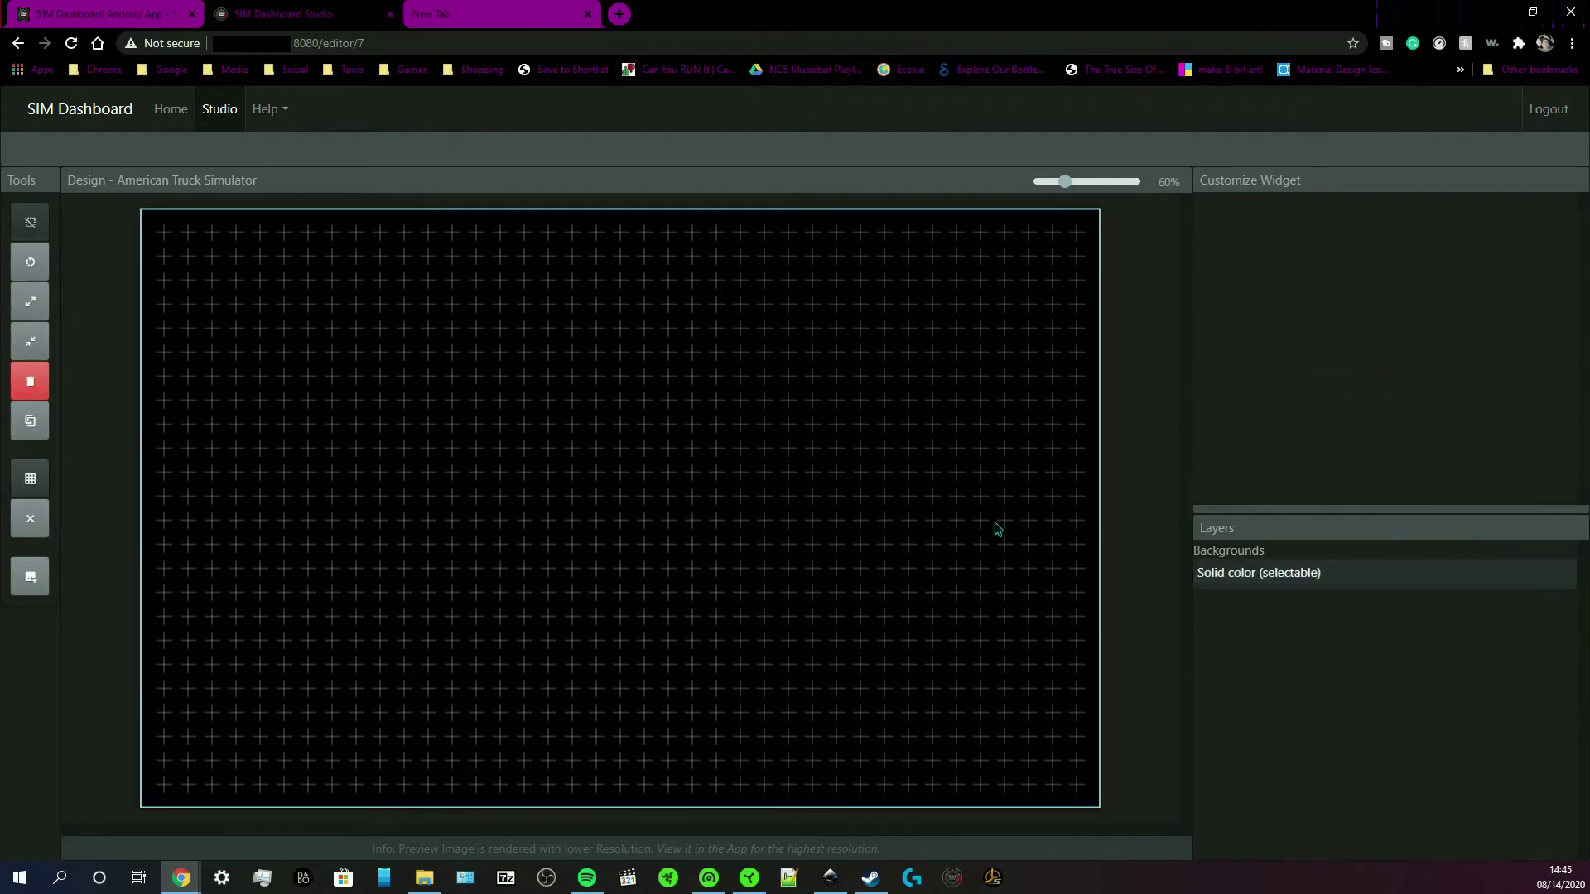
pyautogui.click(341, 447)
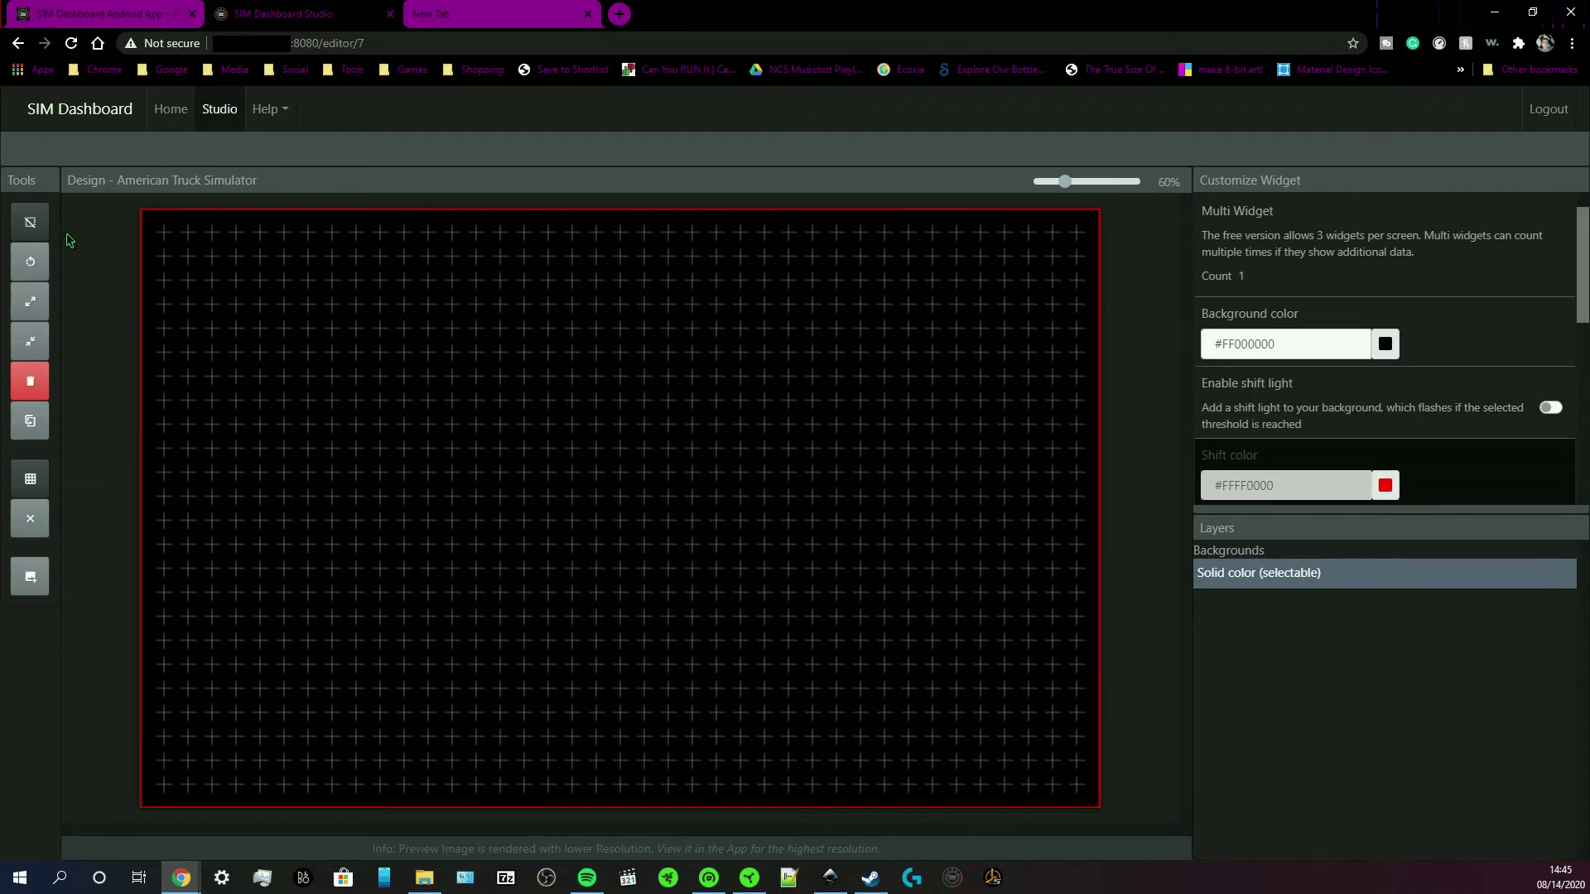
pyautogui.click(33, 222)
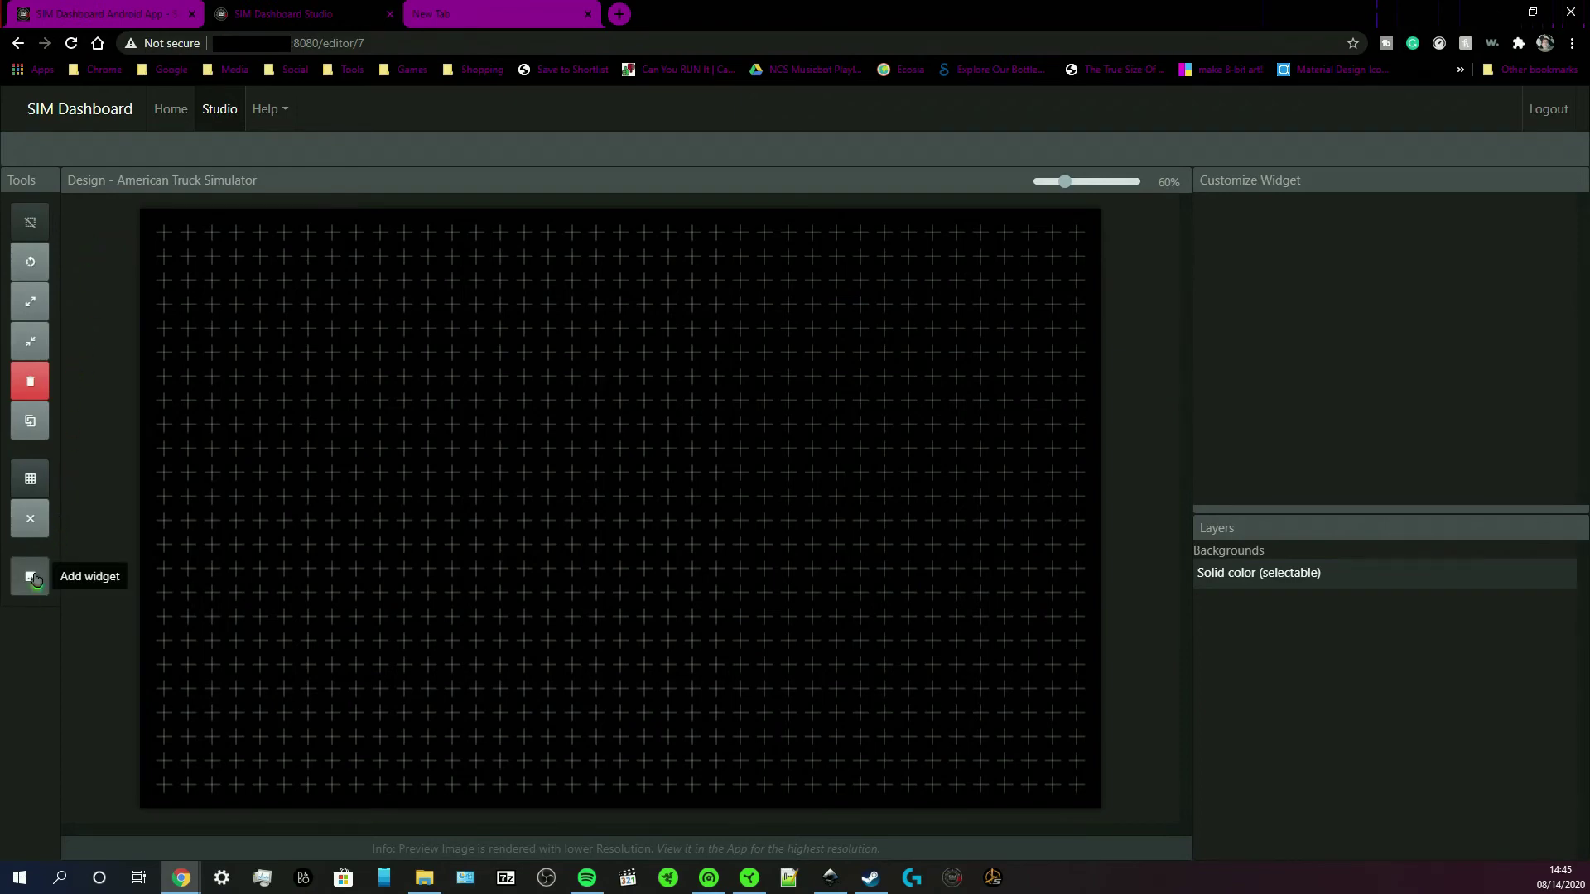
# Add the Speed gauge from the Physics widgets and place it at the top-left
pyautogui.click(31, 577)
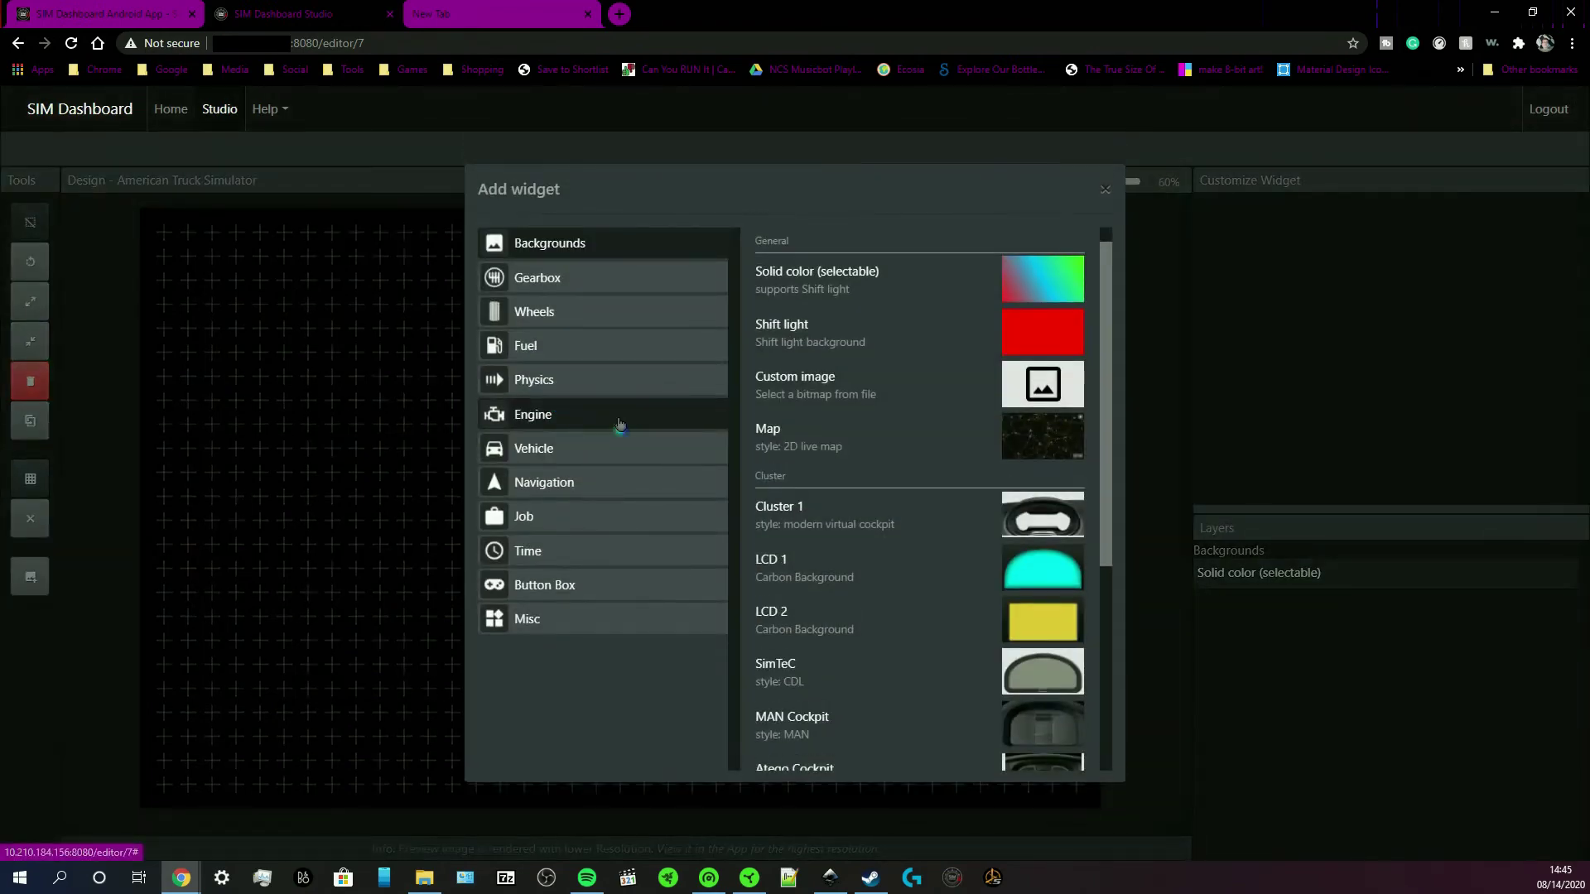
pyautogui.click(618, 376)
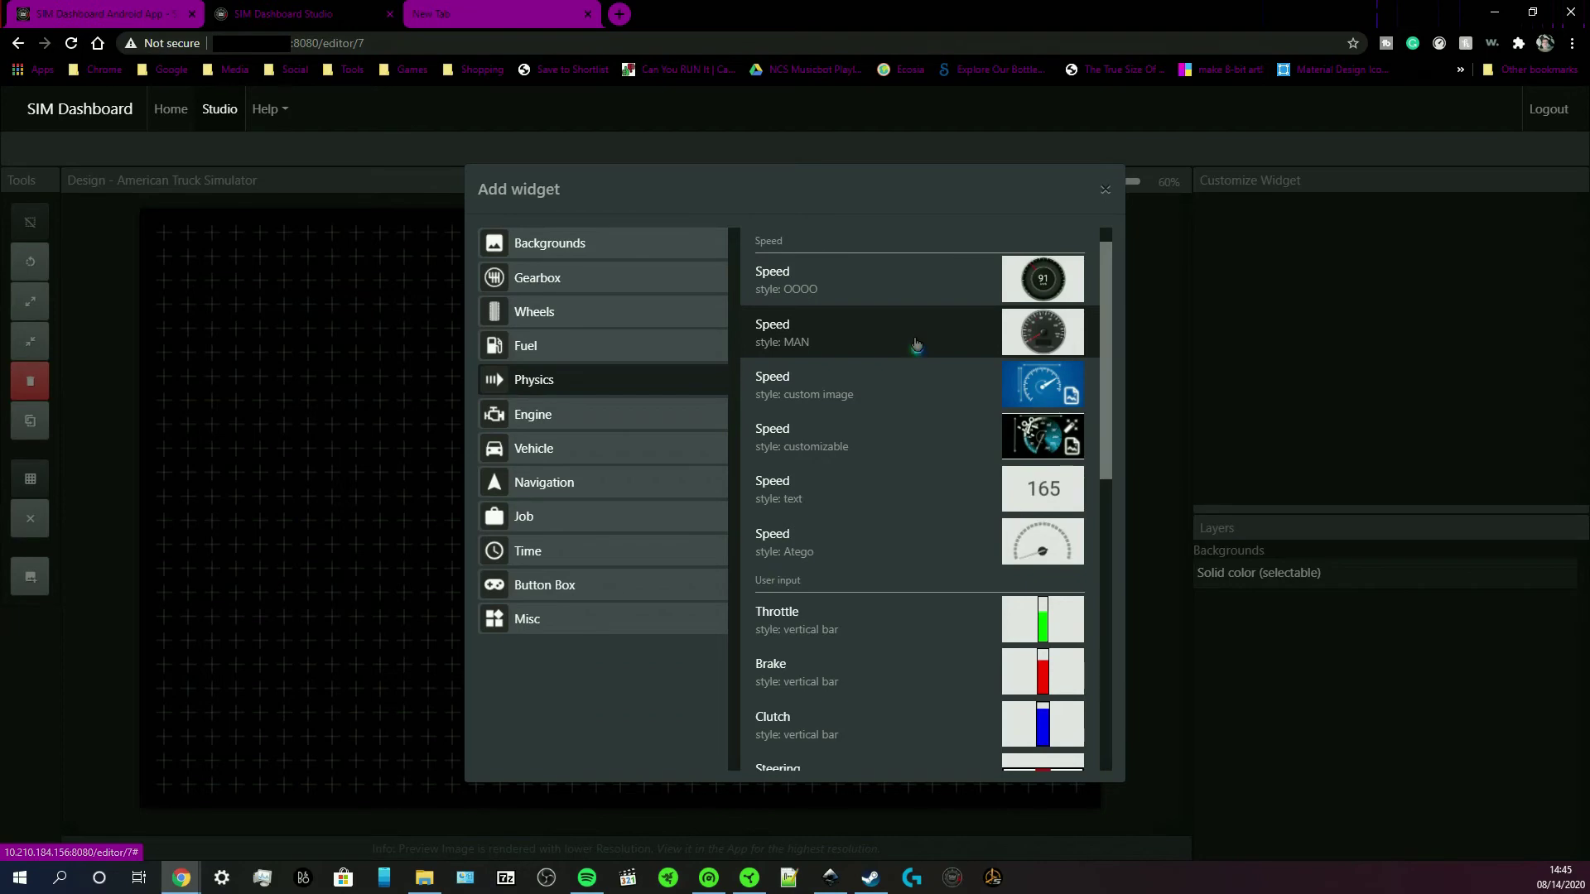
pyautogui.click(916, 344)
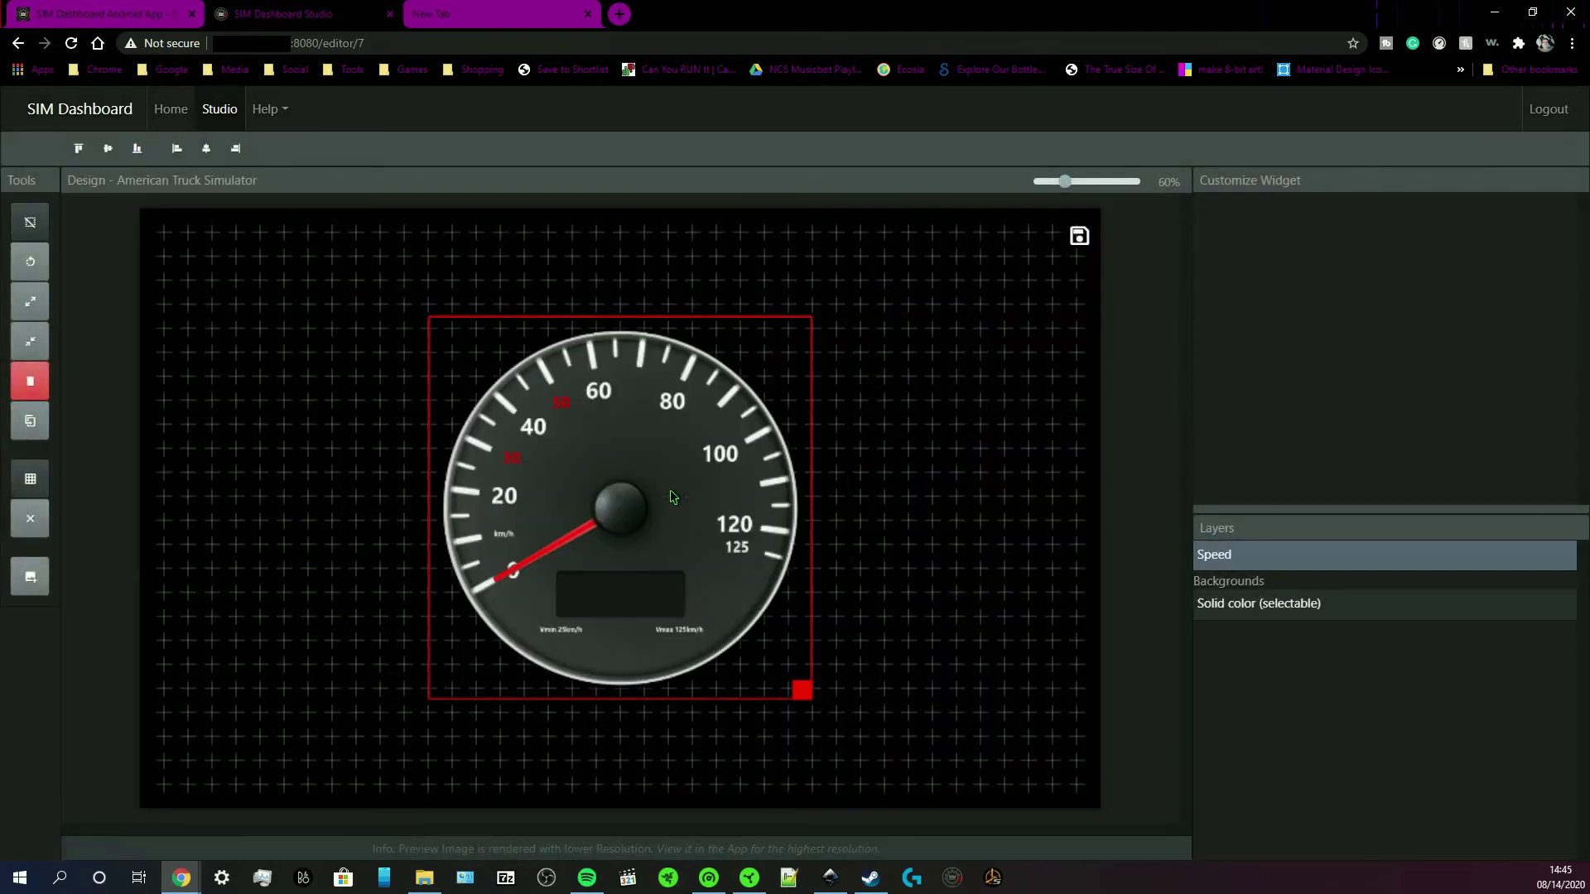
pyautogui.moveTo(659, 500); pyautogui.dragTo(368, 396)
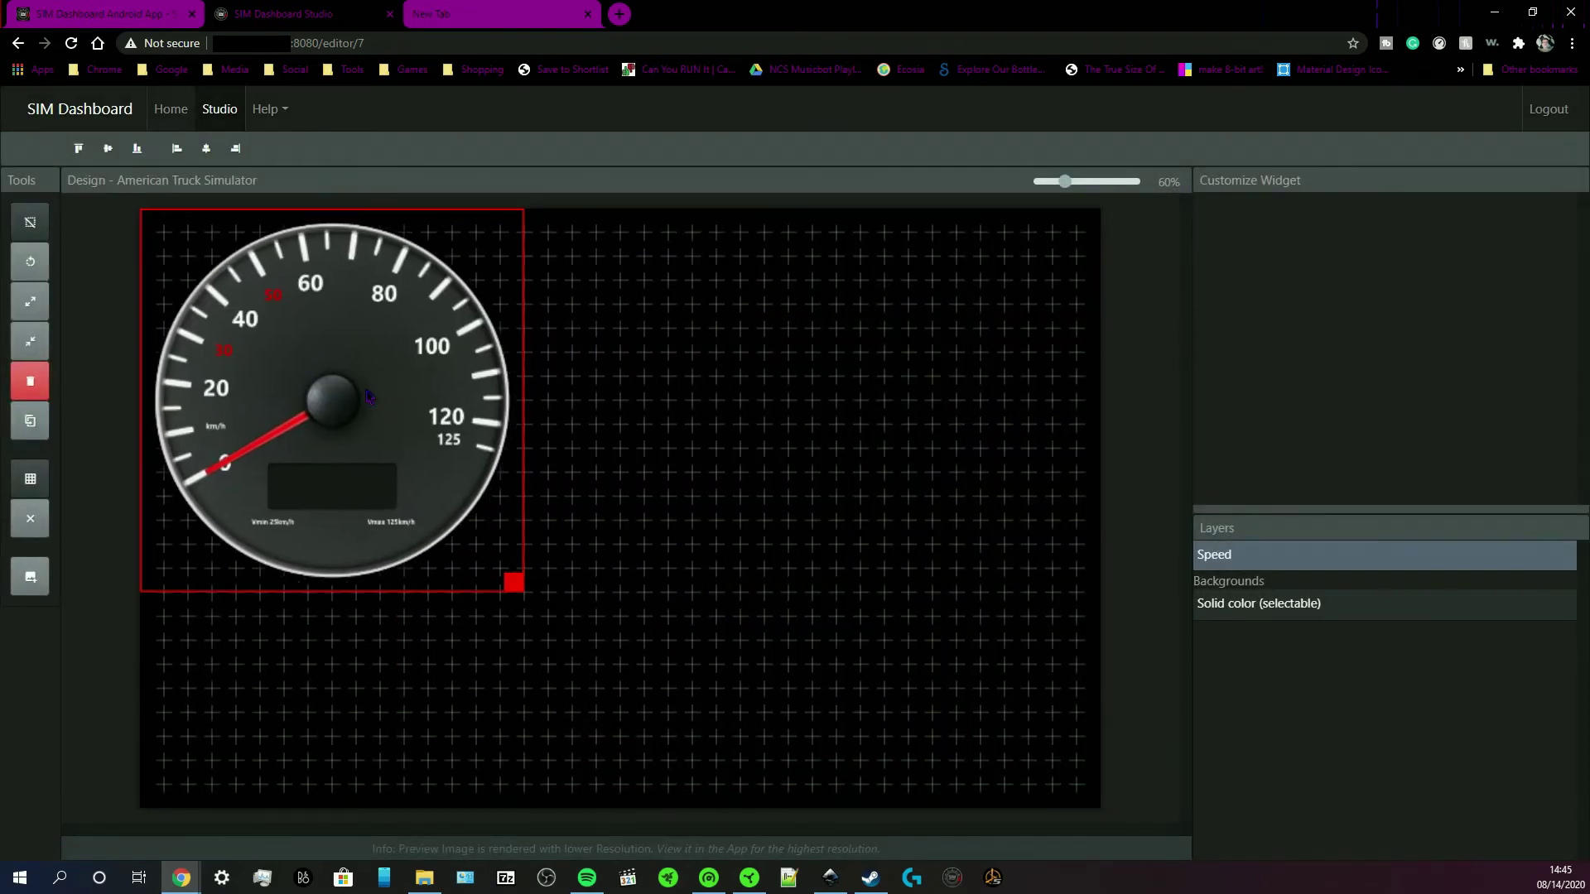
# Add an analog RPM gauge from Gearbox and place it at the top-right
pyautogui.click(36, 584)
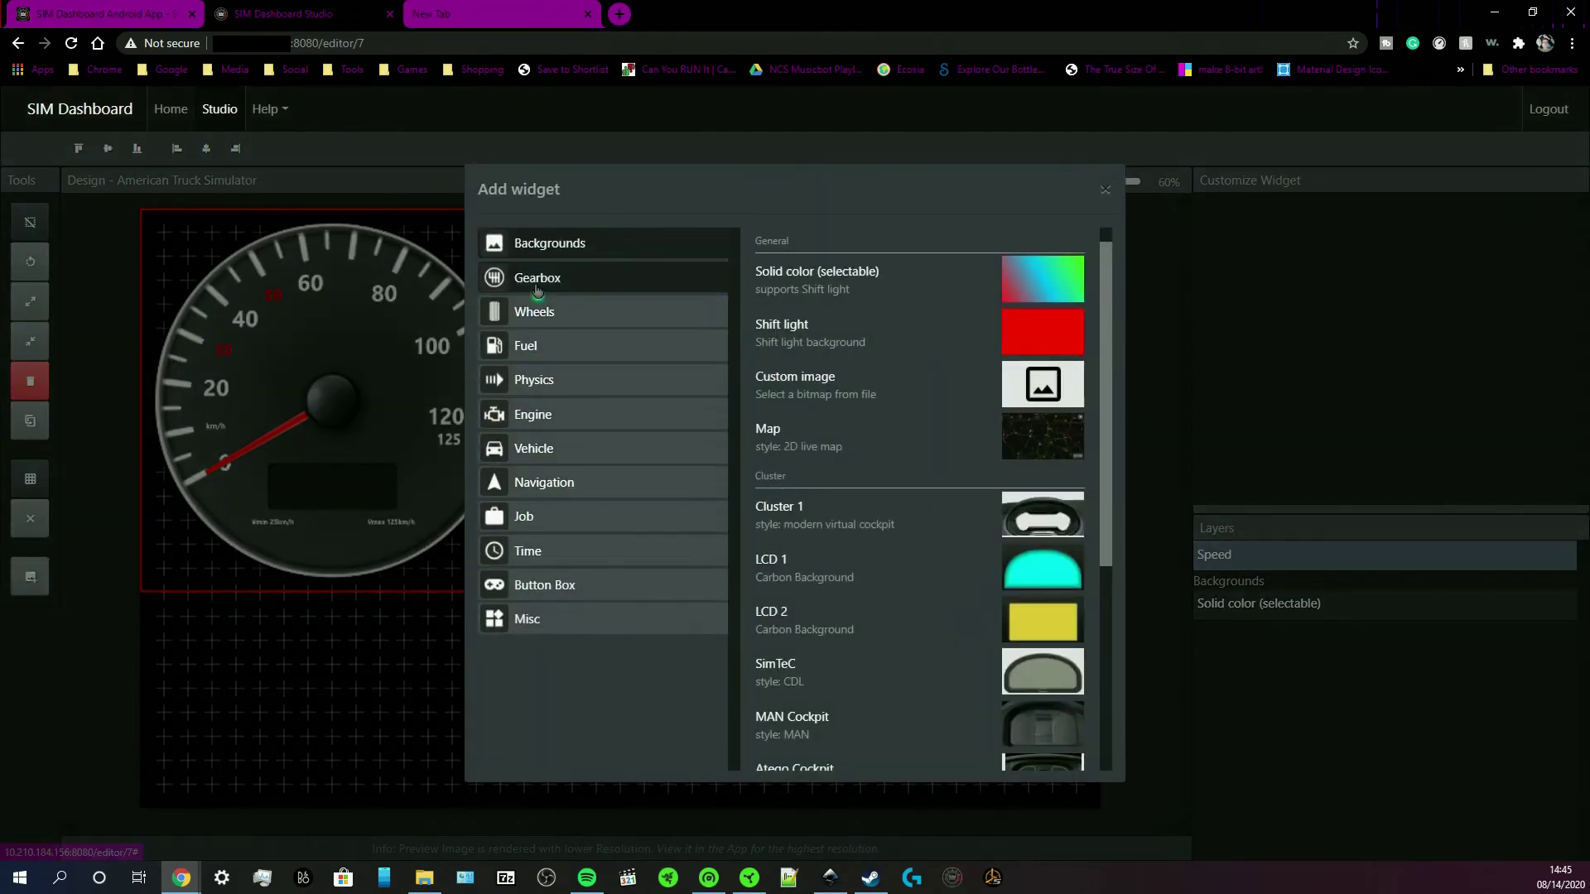
pyautogui.click(537, 289)
pyautogui.click(941, 346)
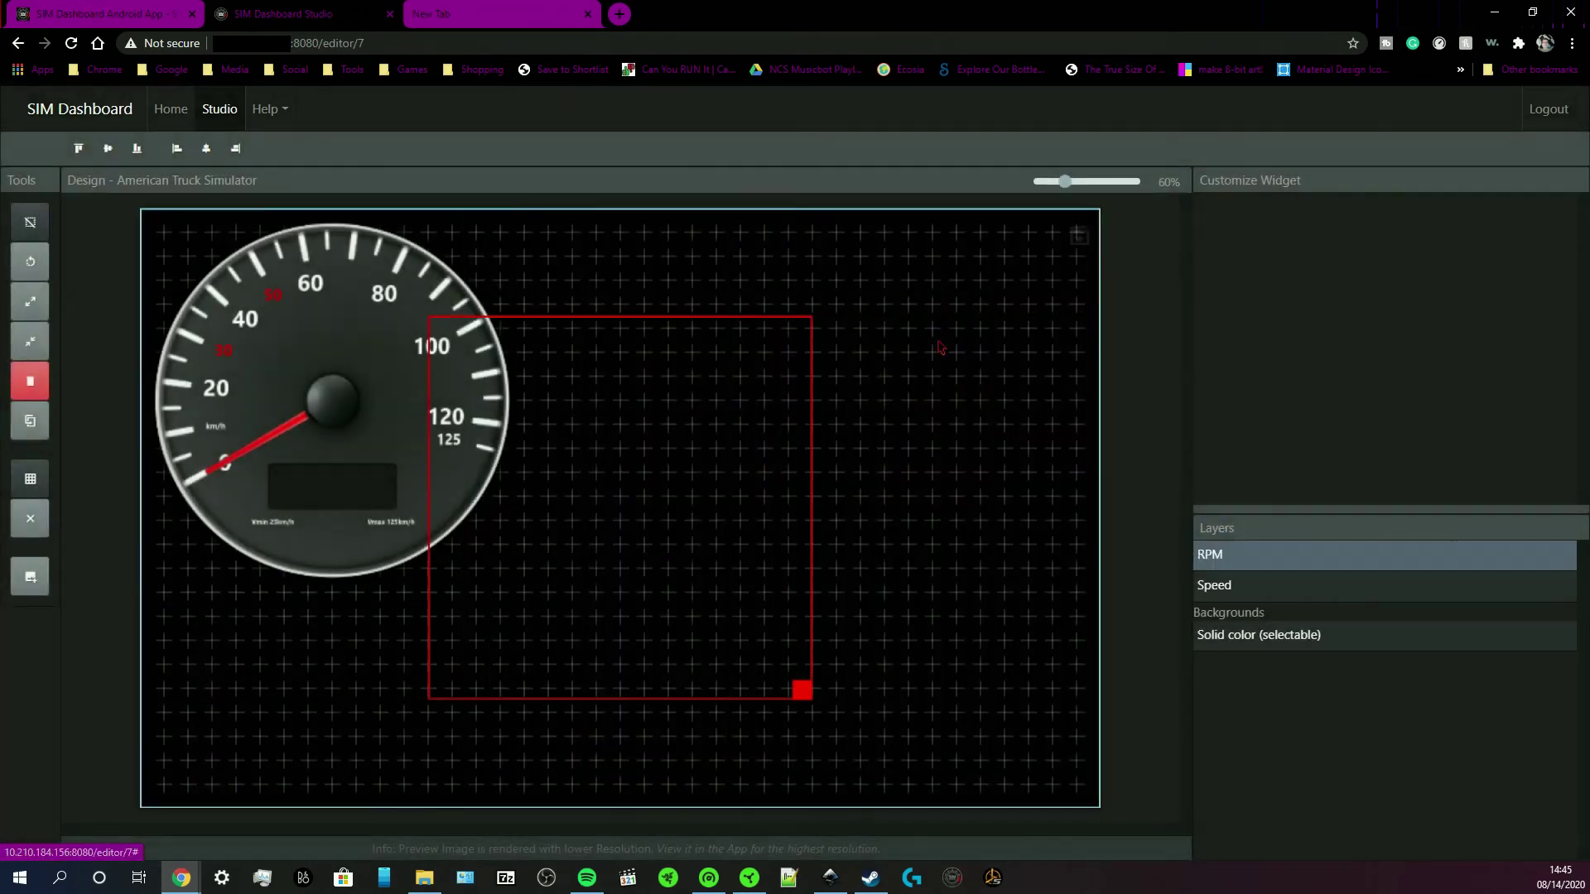
pyautogui.moveTo(621, 490); pyautogui.dragTo(923, 383)
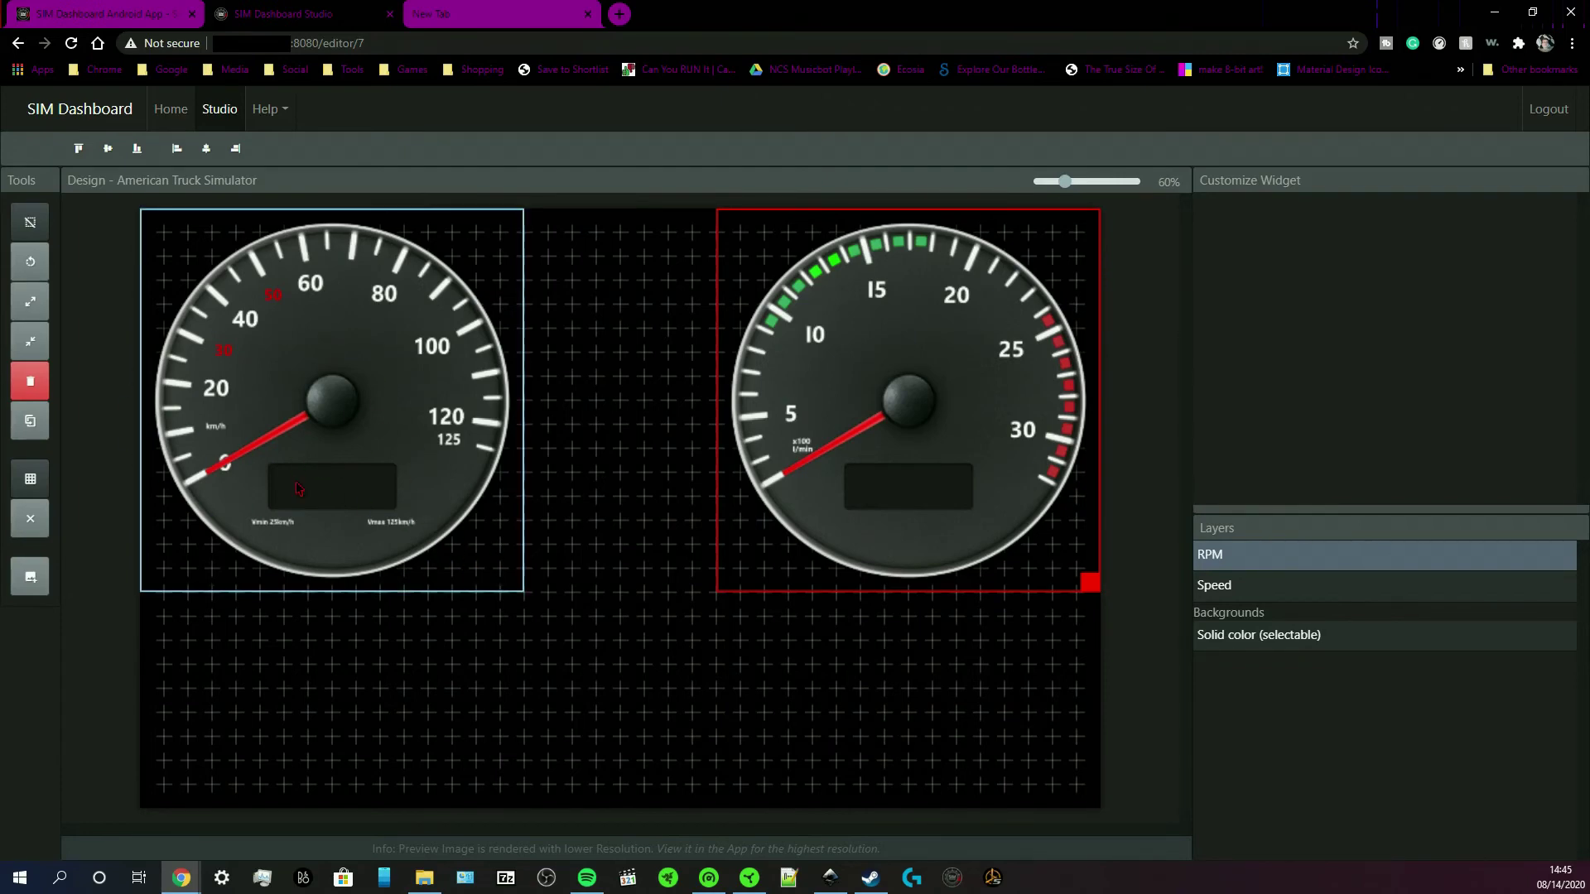
# Add a Vehicle > Odometer text widget and drag it over the speedometer's display window
pyautogui.click(94, 461)
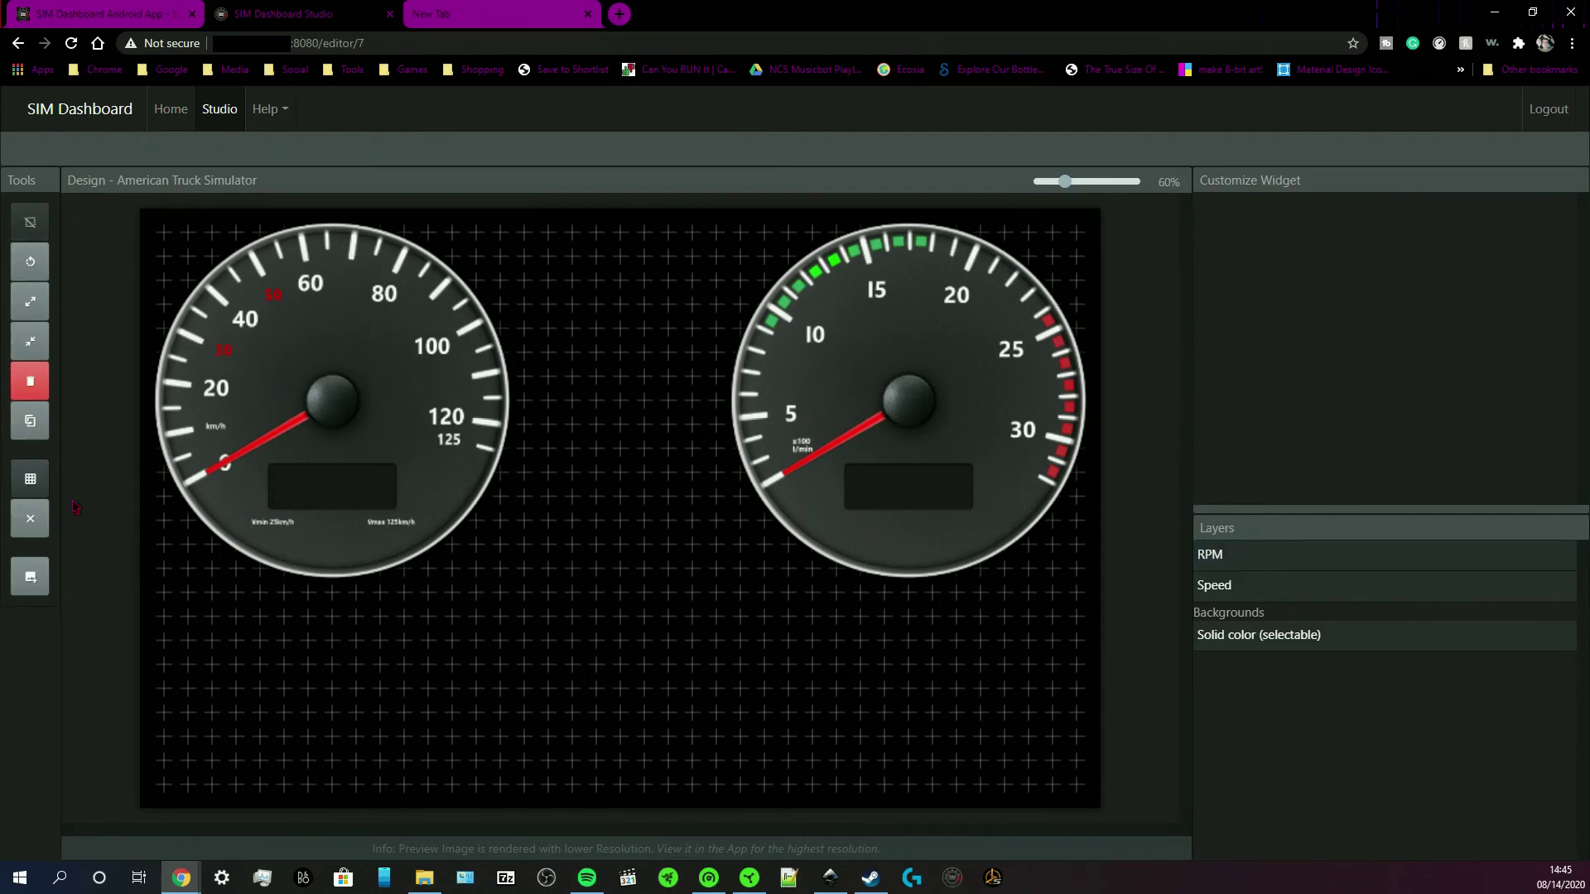
pyautogui.click(30, 577)
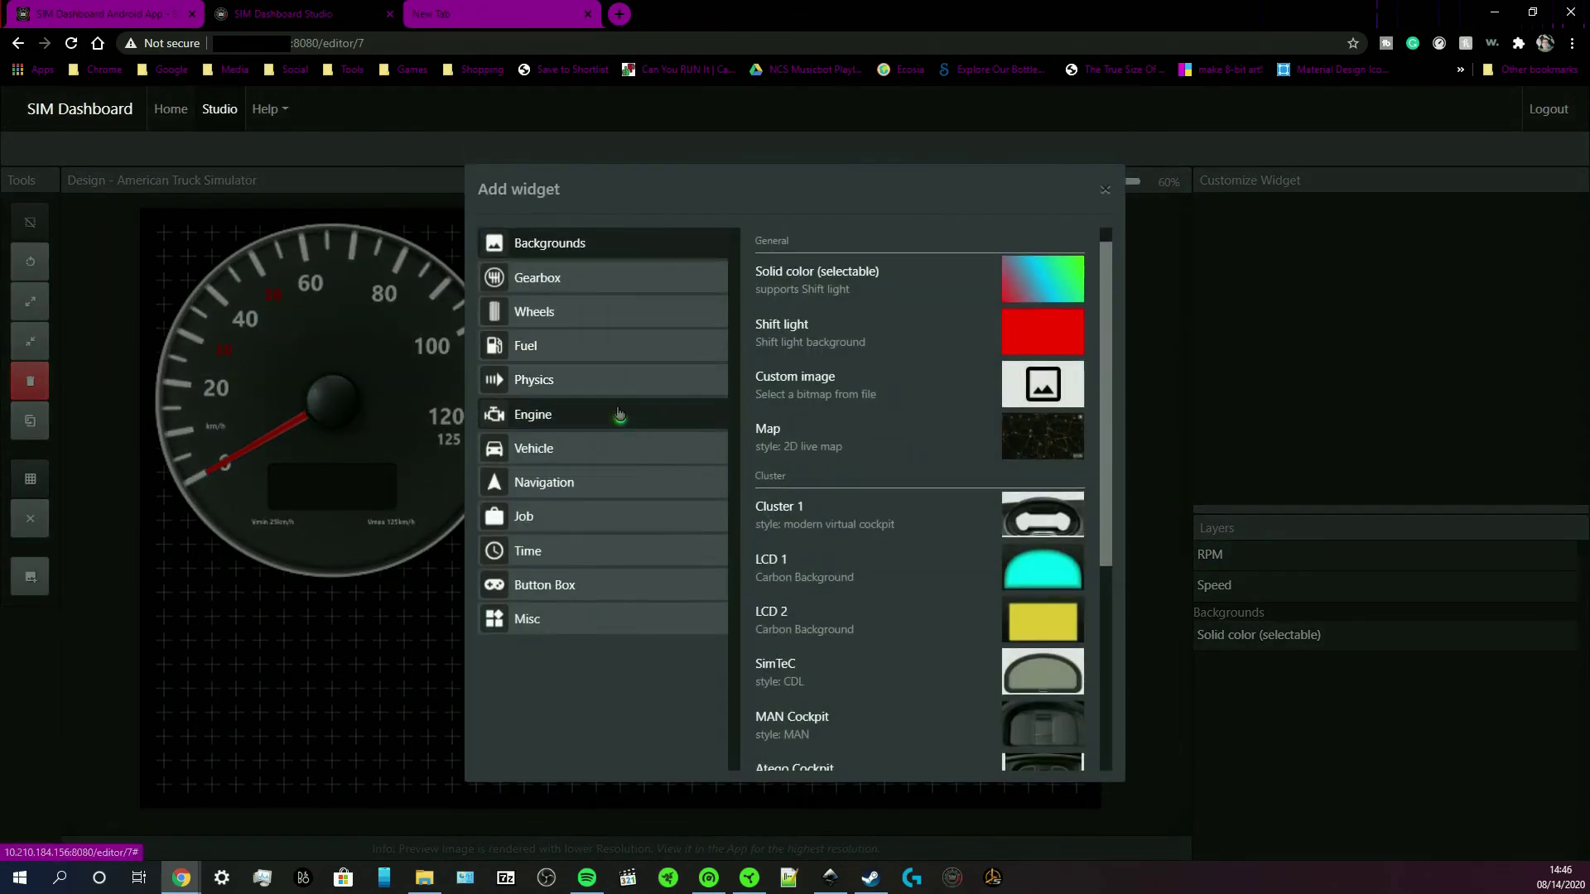
pyautogui.click(613, 413)
pyautogui.click(654, 439)
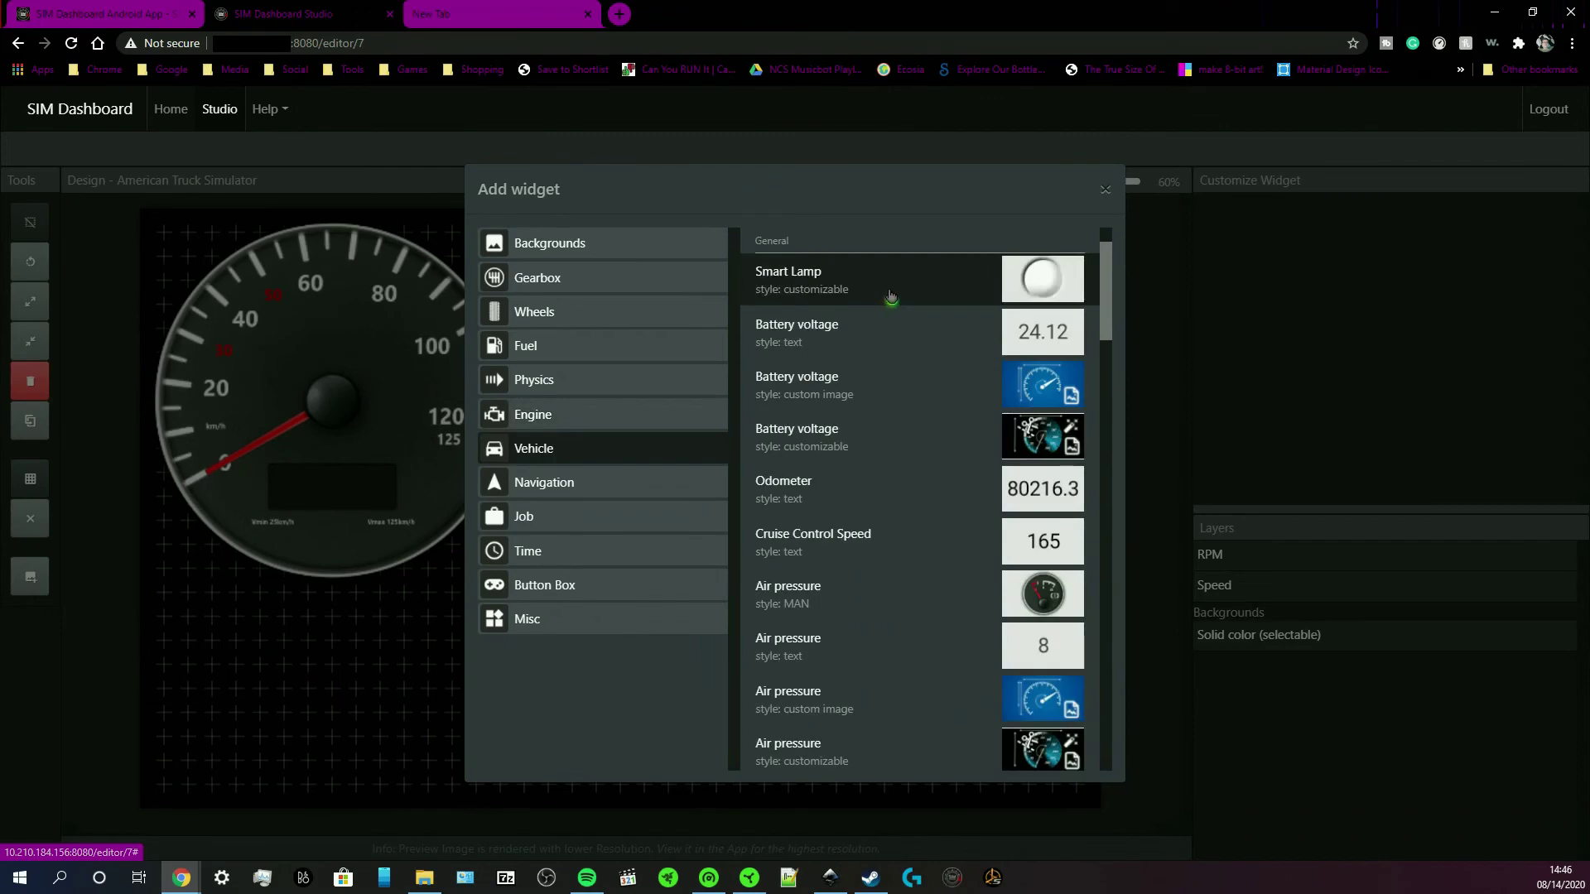
pyautogui.click(862, 503)
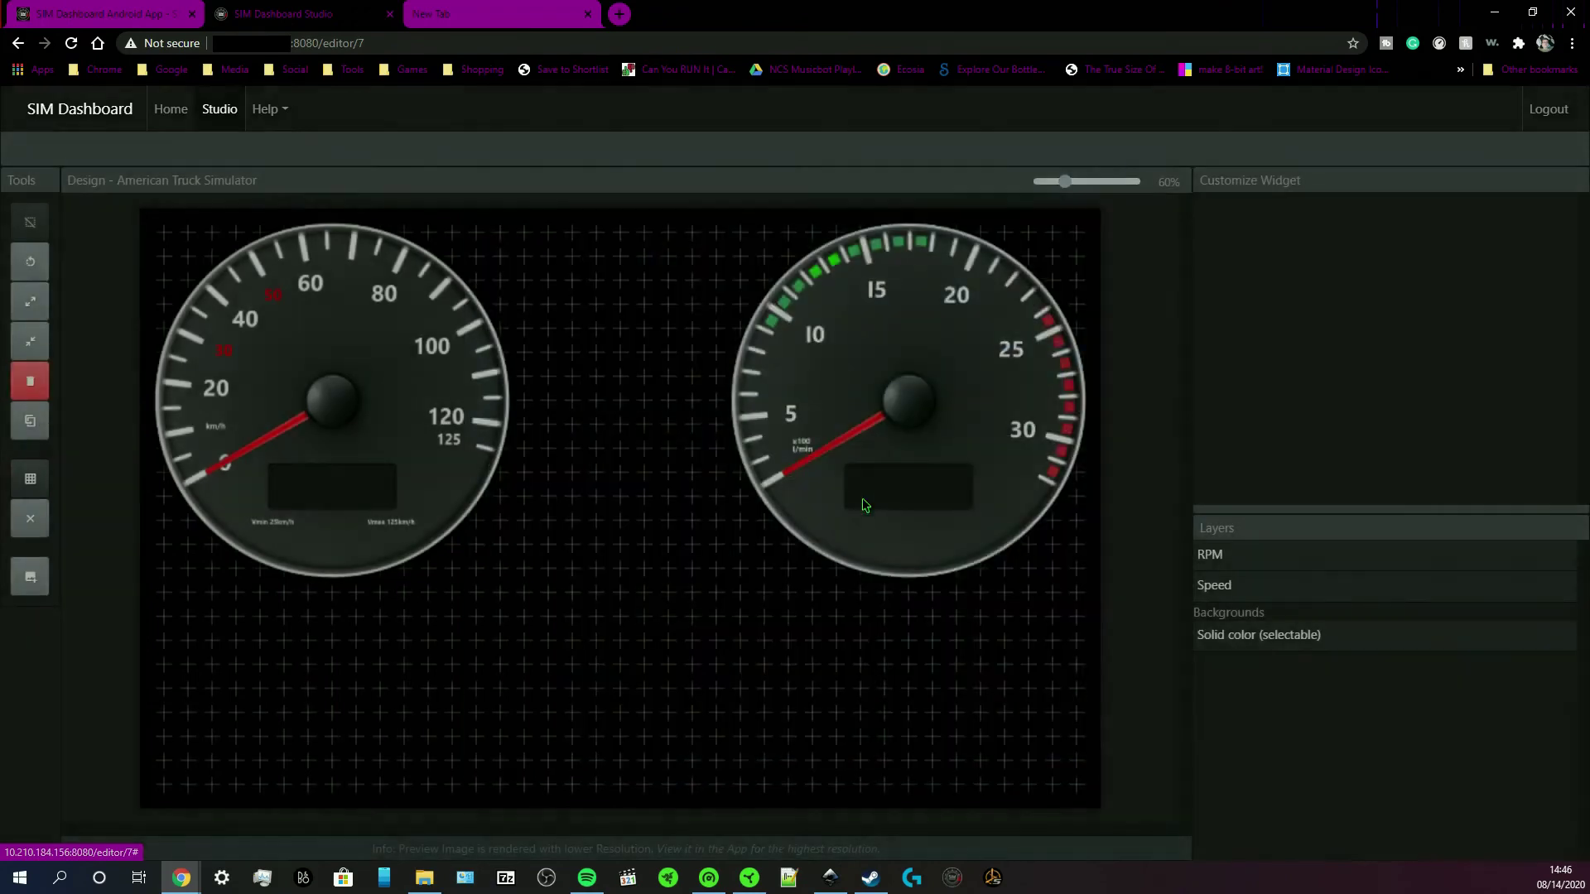
pyautogui.moveTo(625, 511); pyautogui.dragTo(344, 479)
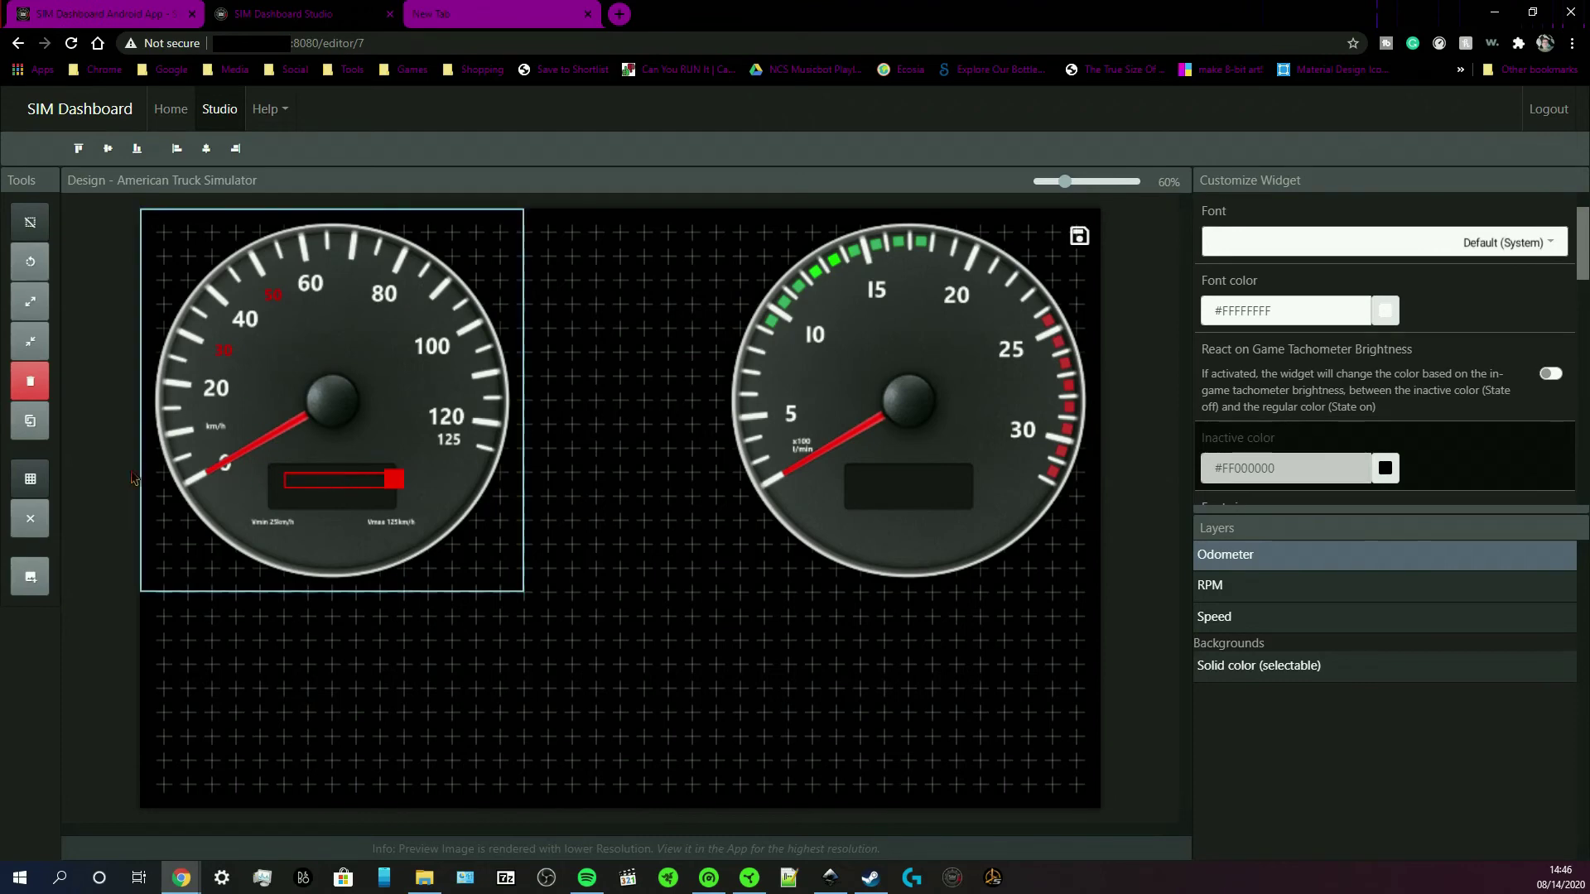
# Enable Snap to grid and nudge the odometer into alignment within the speed gauge's display
pyautogui.click(33, 480)
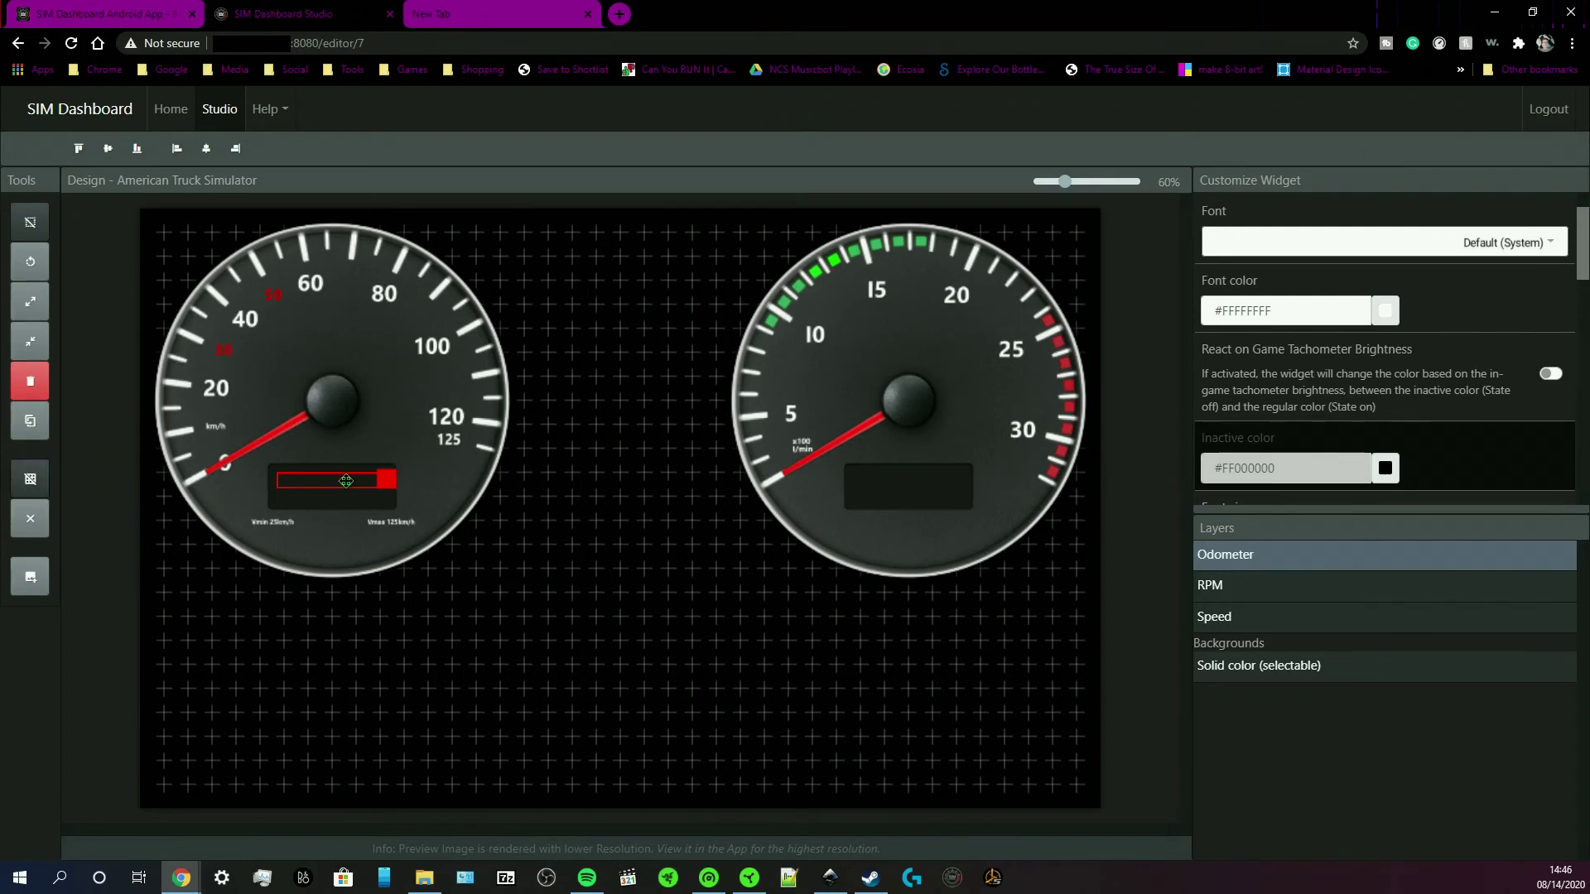
pyautogui.moveTo(346, 481); pyautogui.dragTo(337, 477)
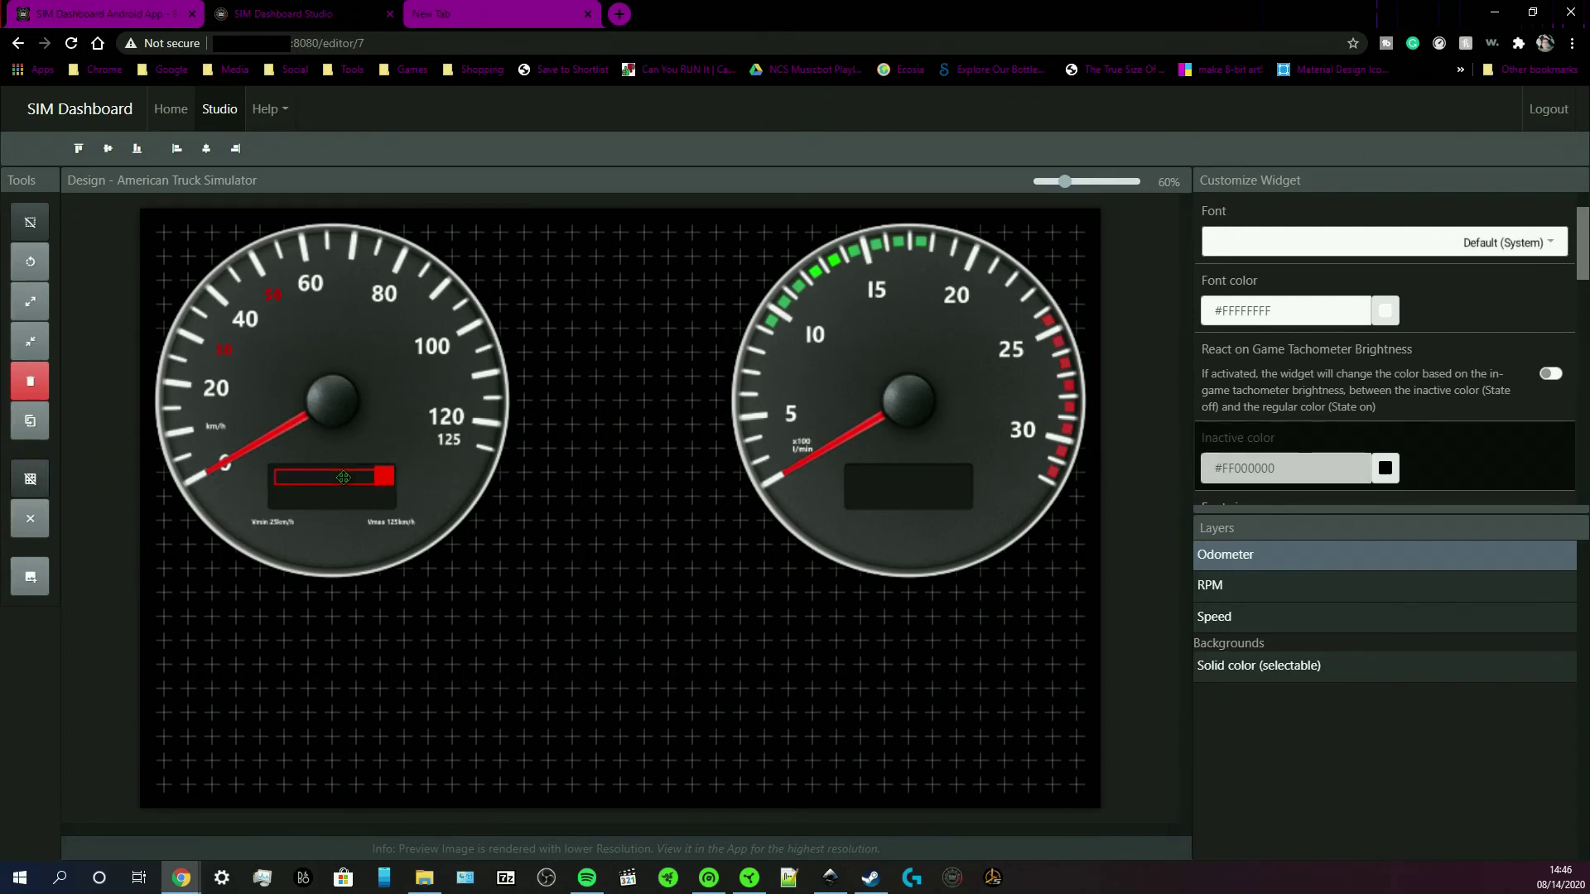
pyautogui.click(29, 480)
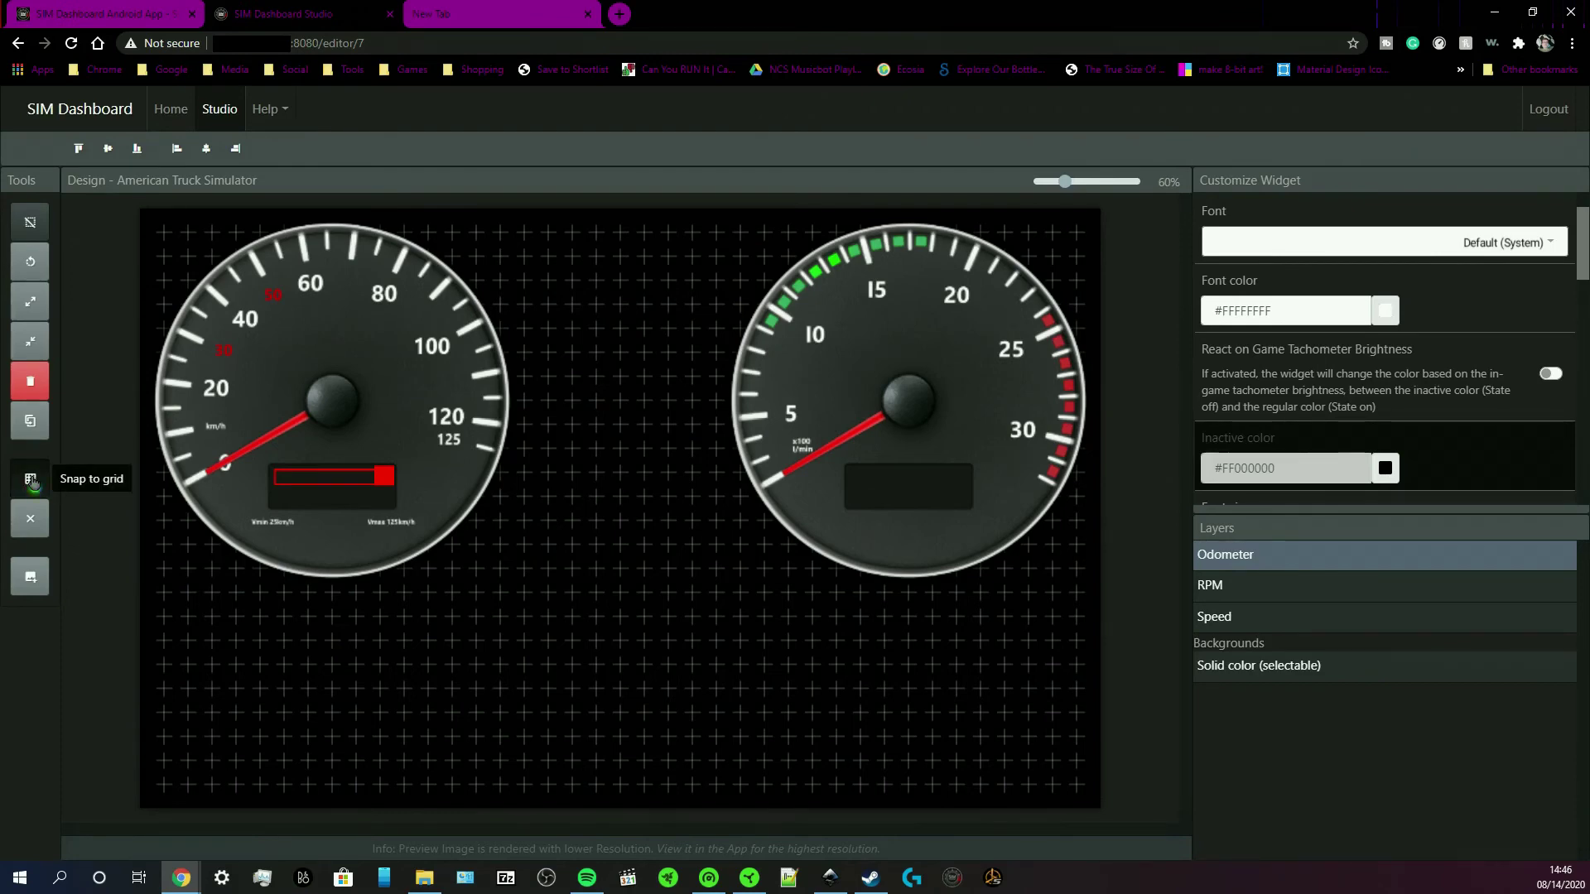
pyautogui.click(33, 482)
pyautogui.click(41, 481)
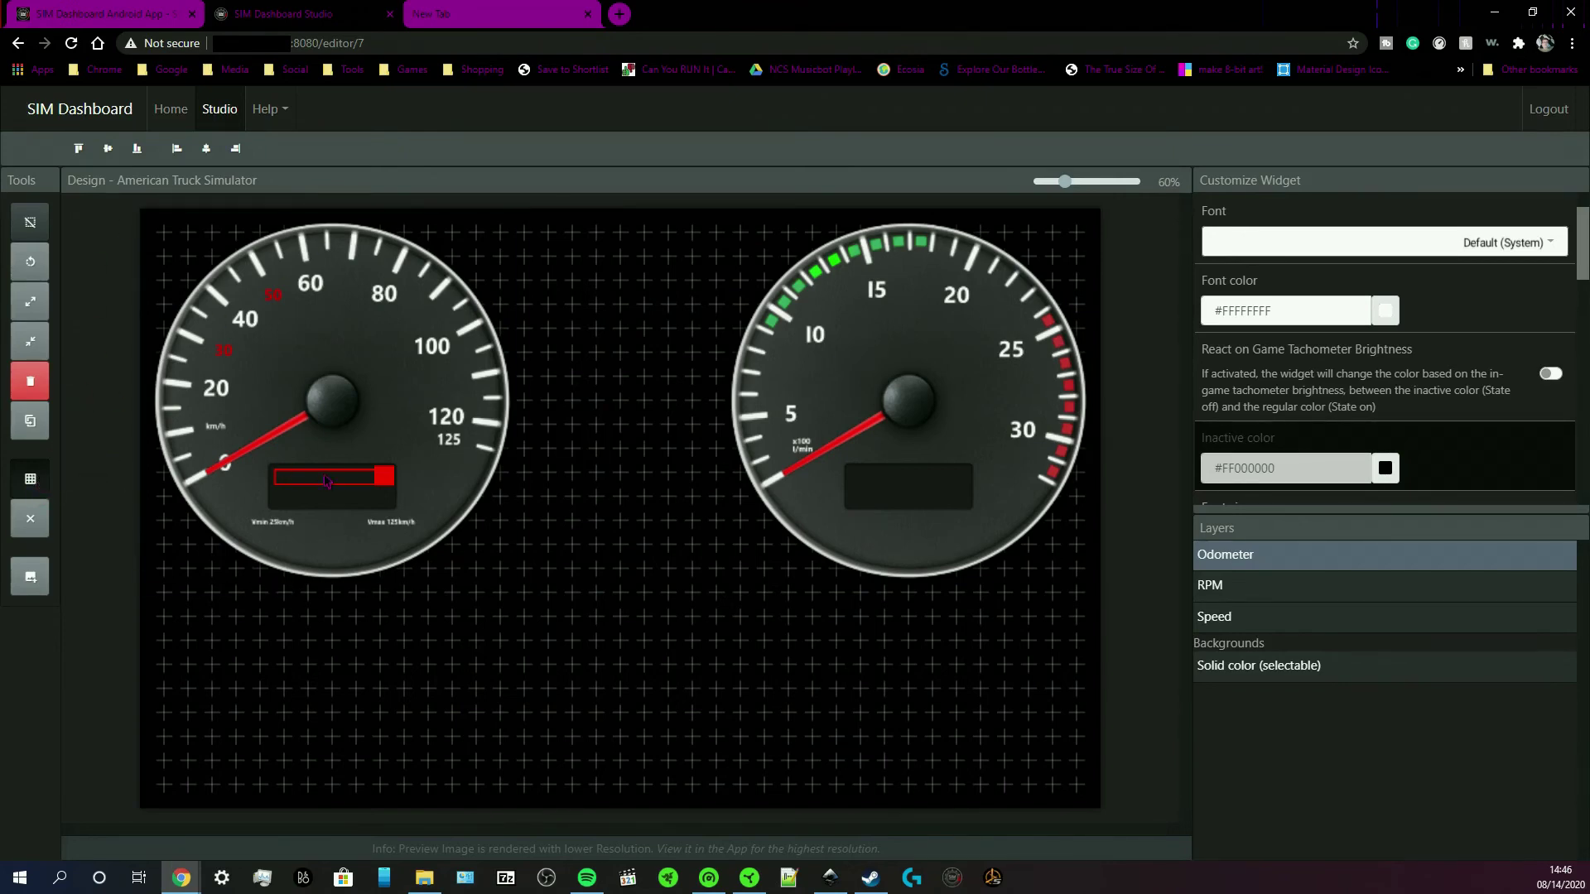
pyautogui.moveTo(321, 472); pyautogui.dragTo(333, 478)
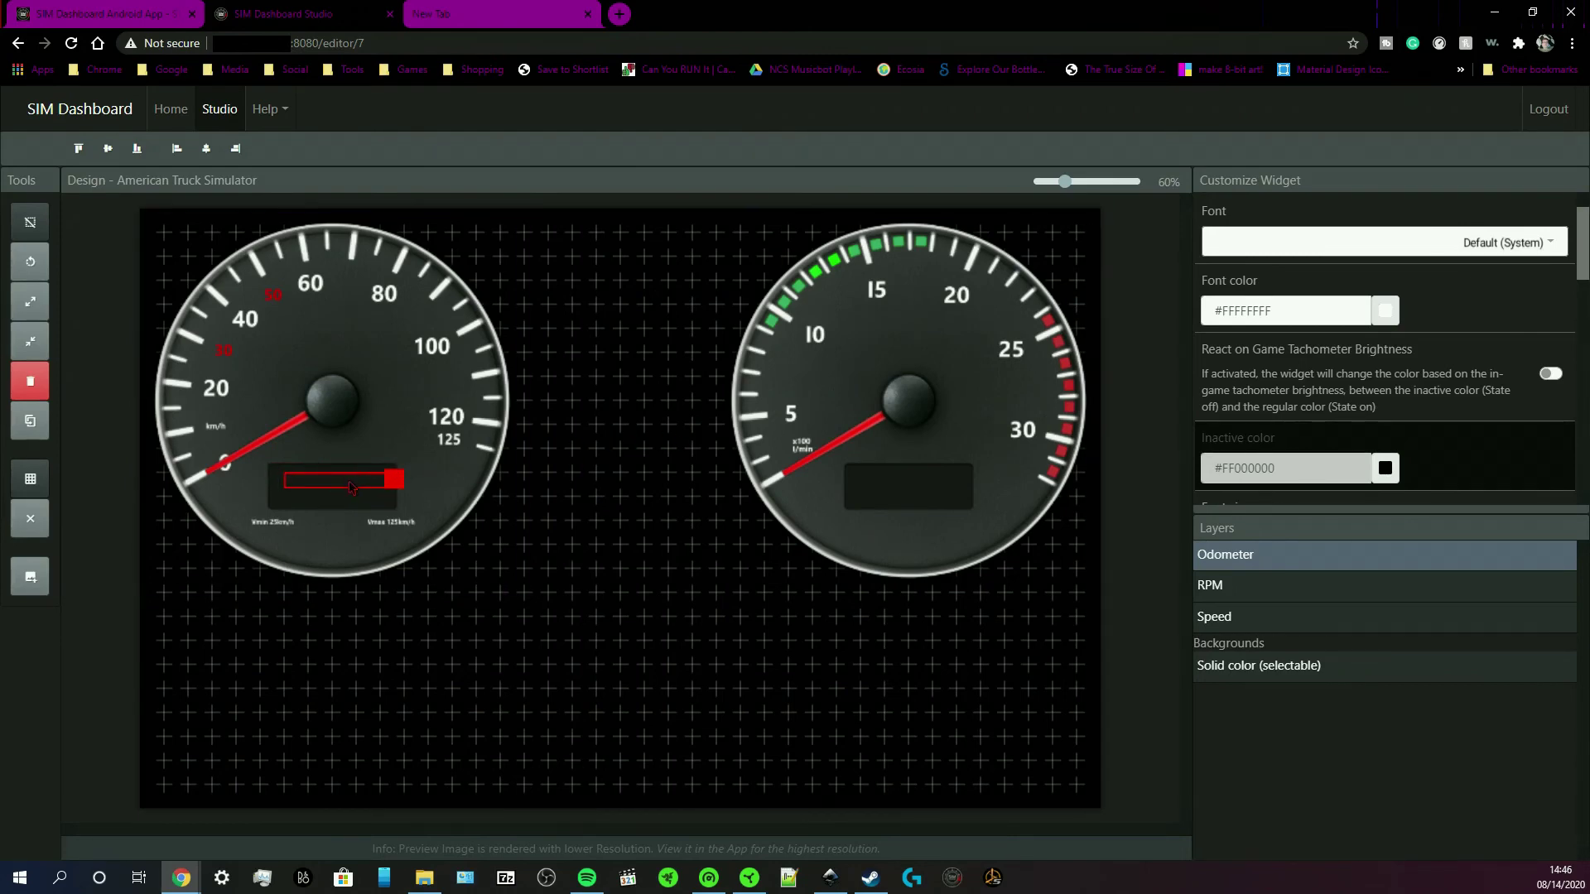
# Delete the odometer widget, leaving the speed gauge selected
pyautogui.click(29, 381)
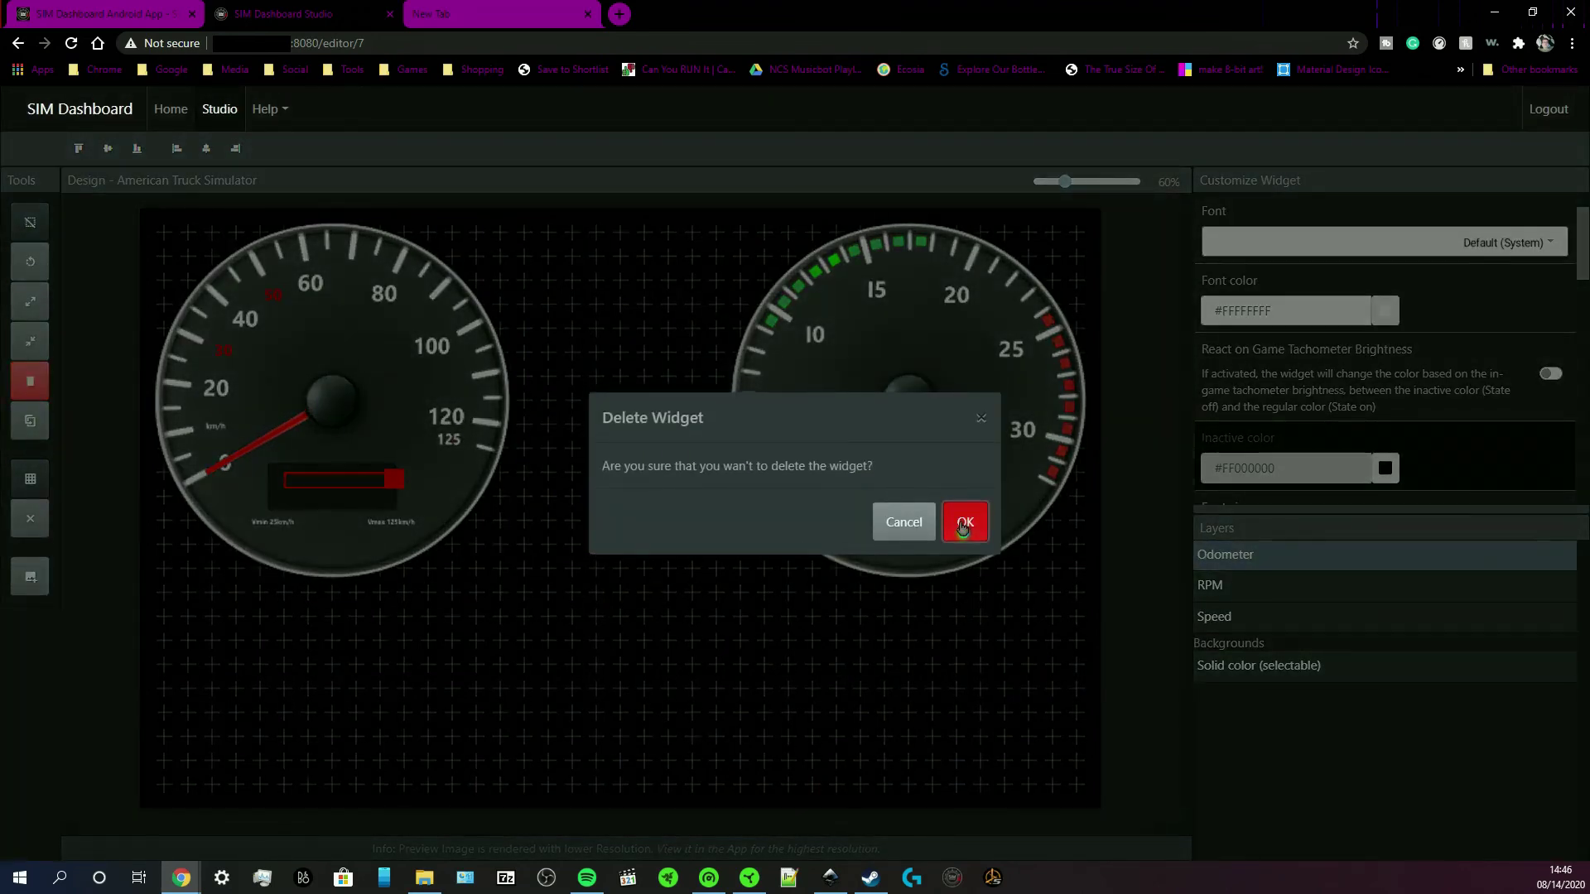
pyautogui.click(965, 522)
pyautogui.click(405, 448)
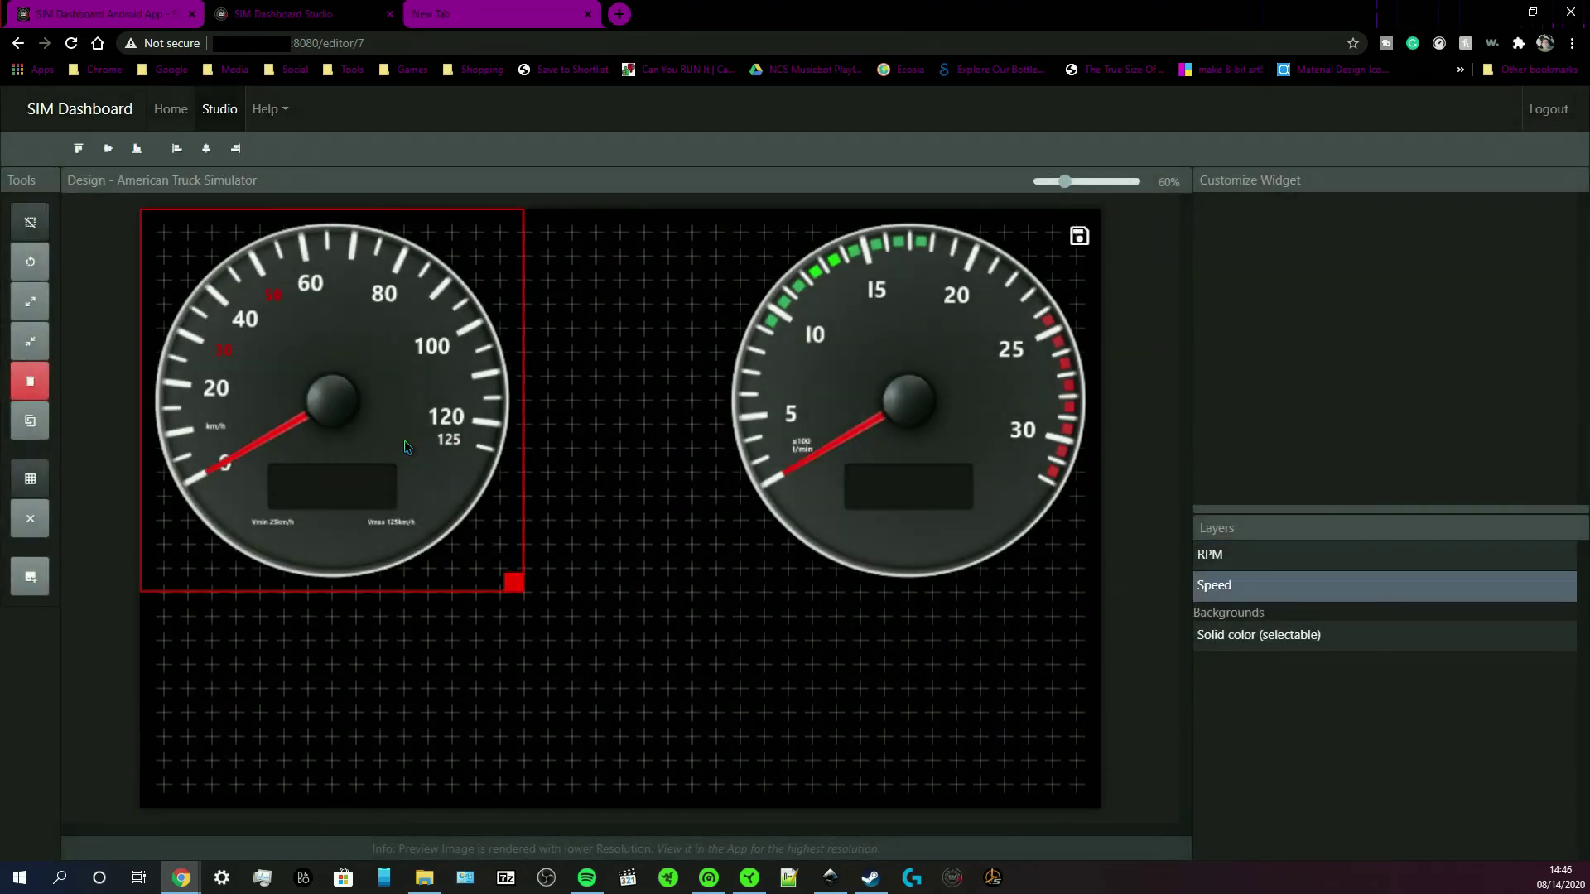
# Clear all widgets from the layout after one cancelled attempt, then return to the designs list
pyautogui.click(36, 527)
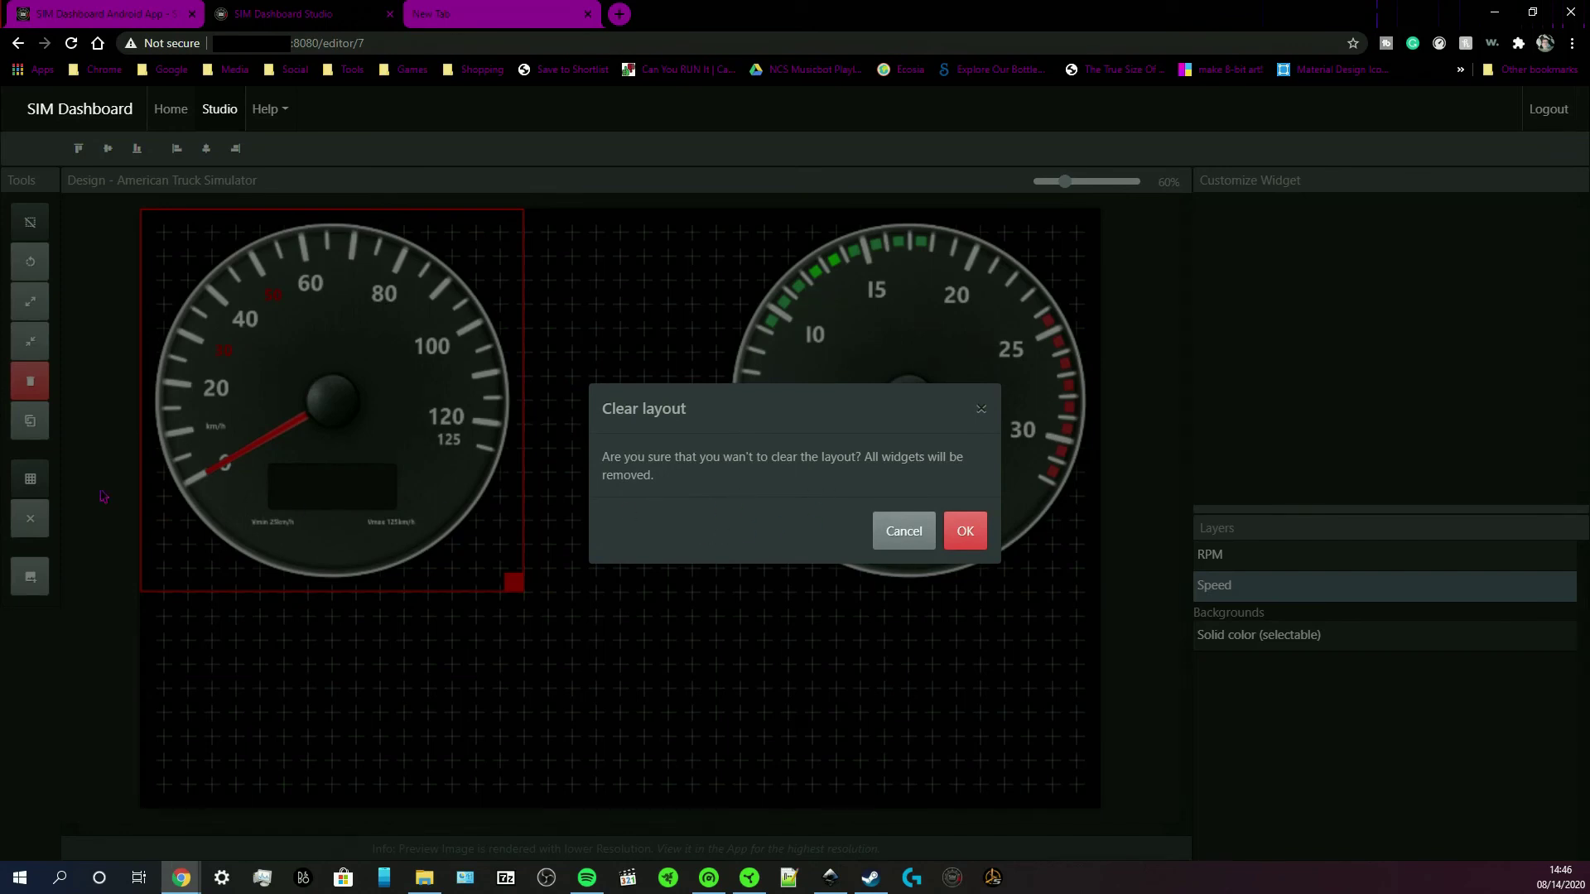
pyautogui.click(894, 538)
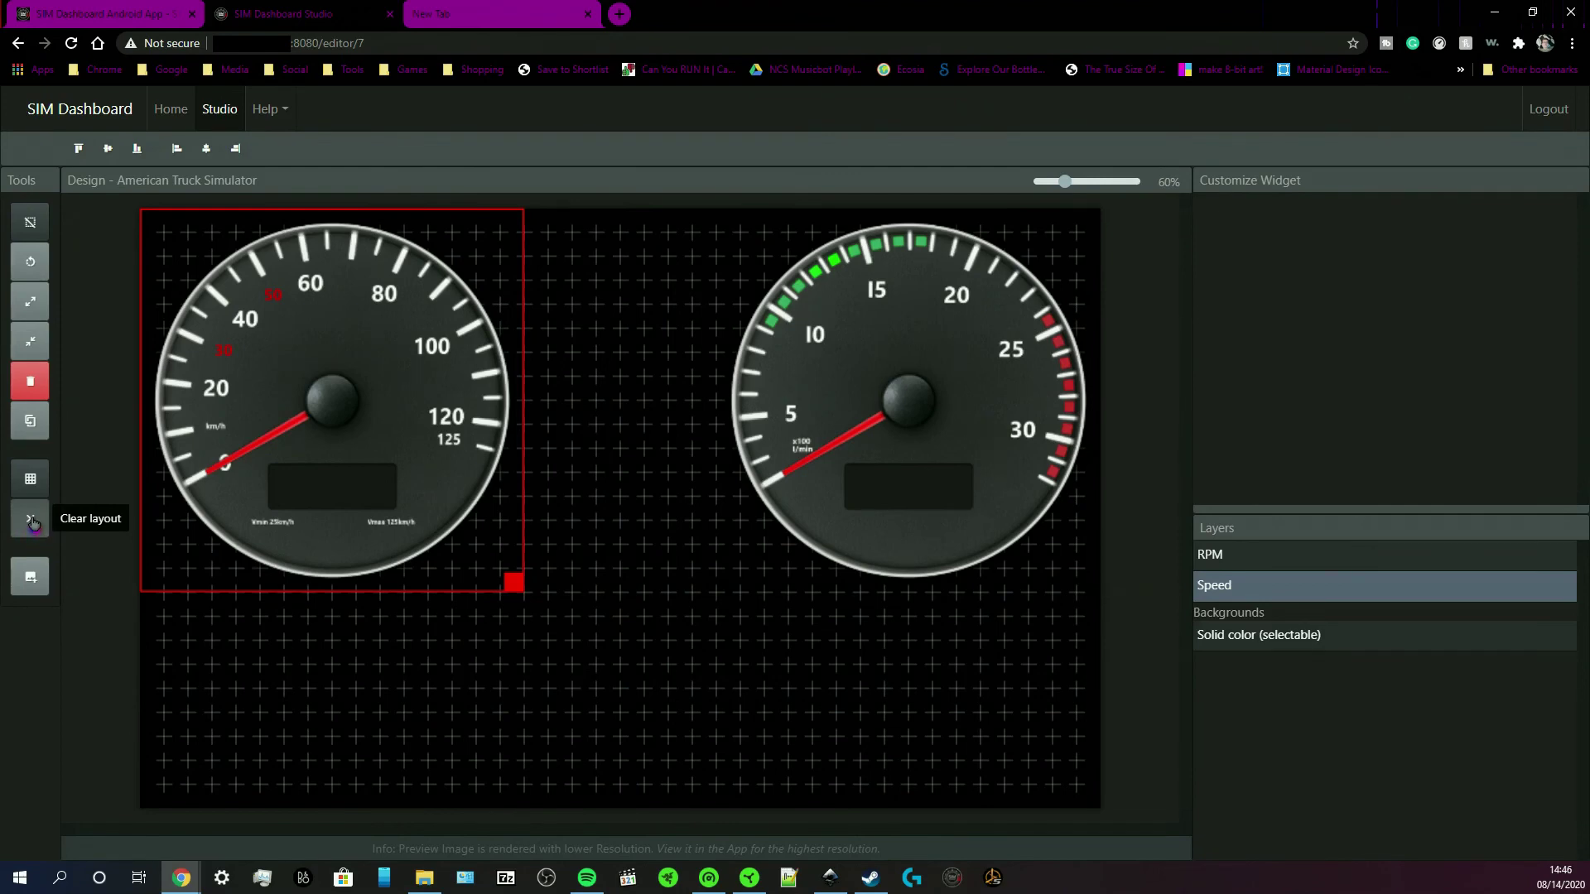
pyautogui.click(28, 519)
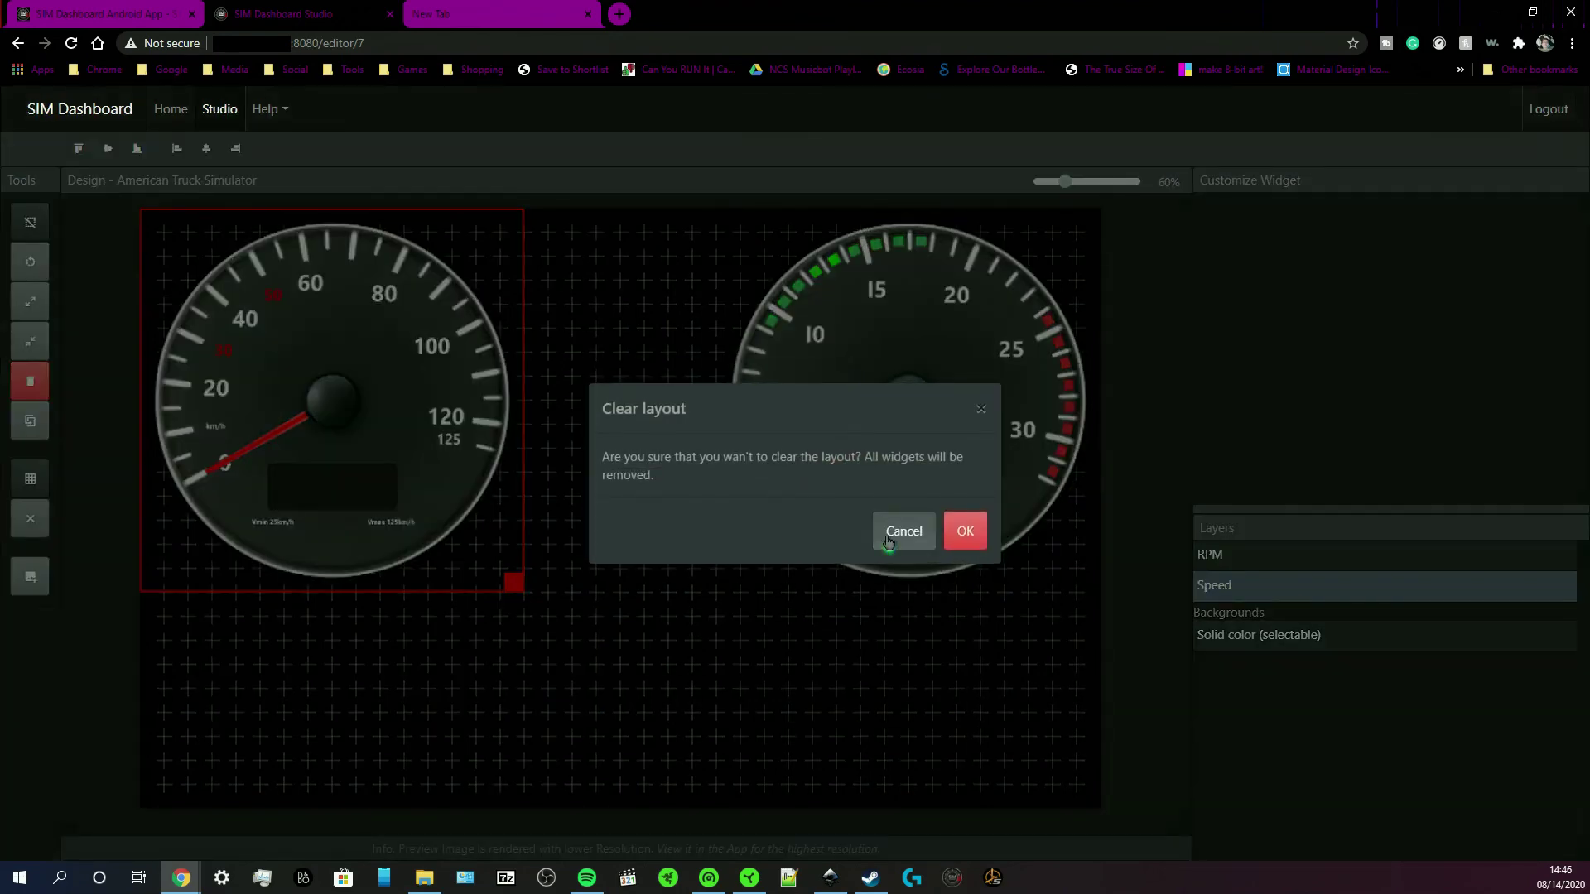
pyautogui.click(965, 534)
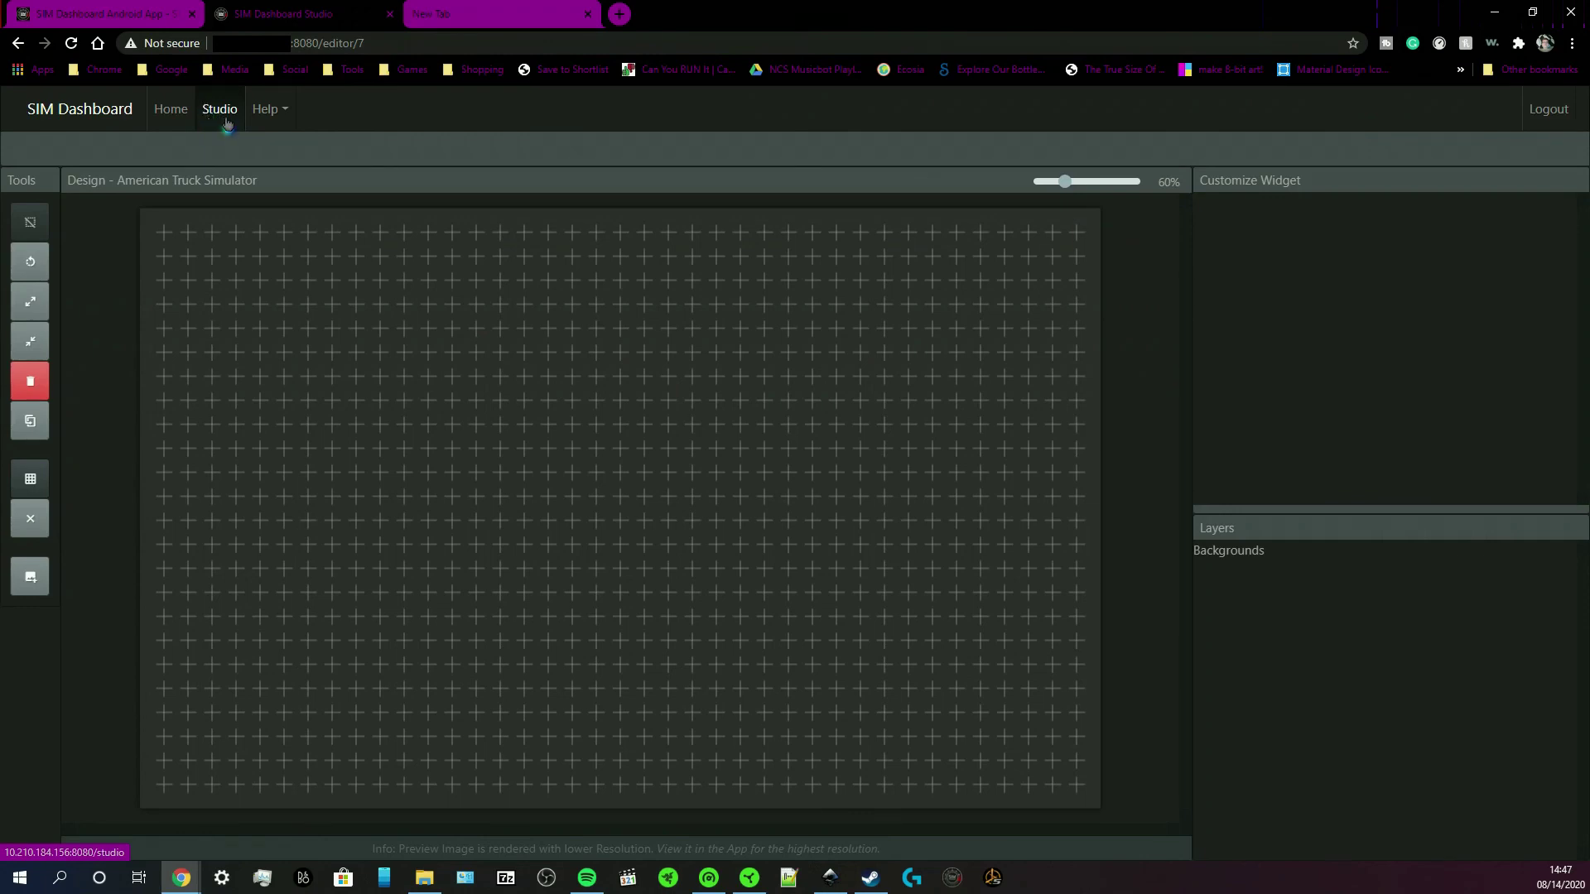
pyautogui.click(225, 123)
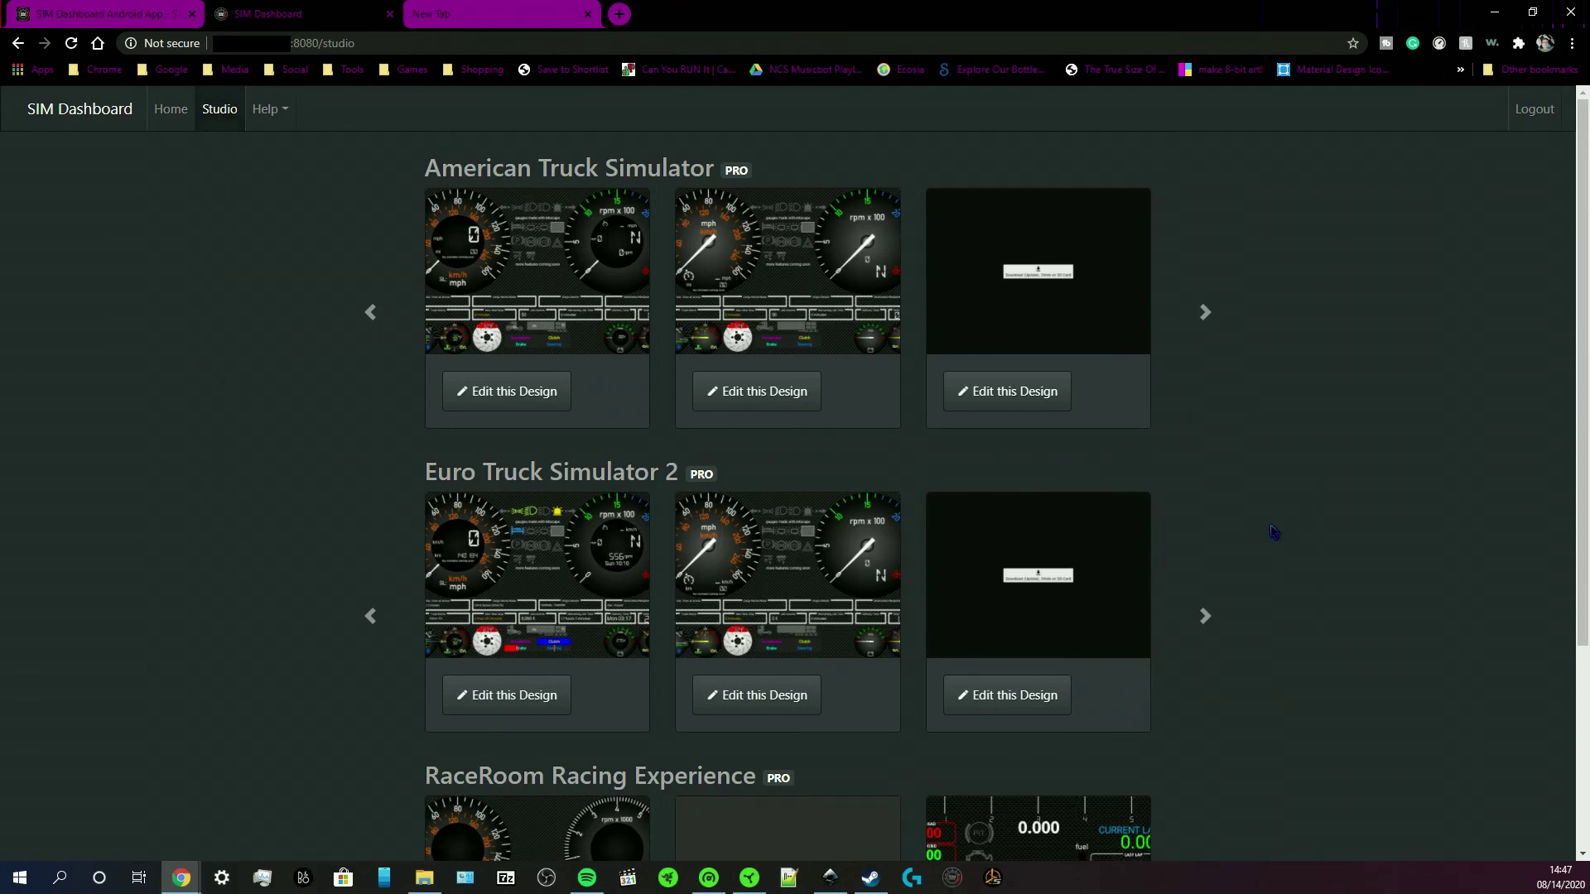
# Scroll through the game design carousels showing the blank American Truck Simulator thumbnail
pyautogui.scroll(-3, 1273, 531)
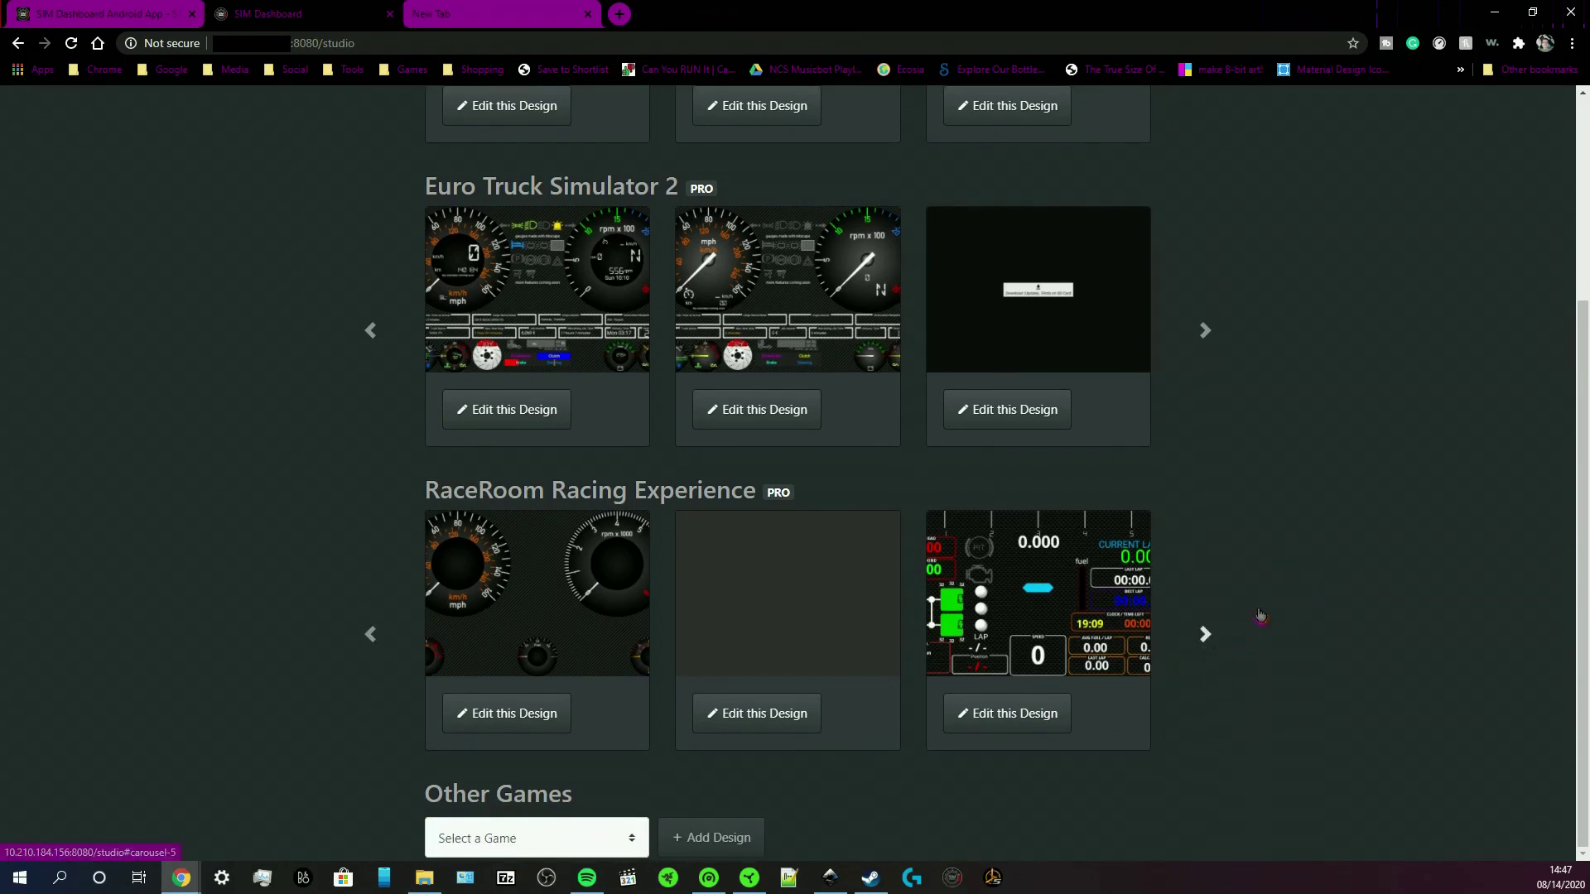
pyautogui.scroll(1, 1257, 629)
pyautogui.scroll(3, 1257, 629)
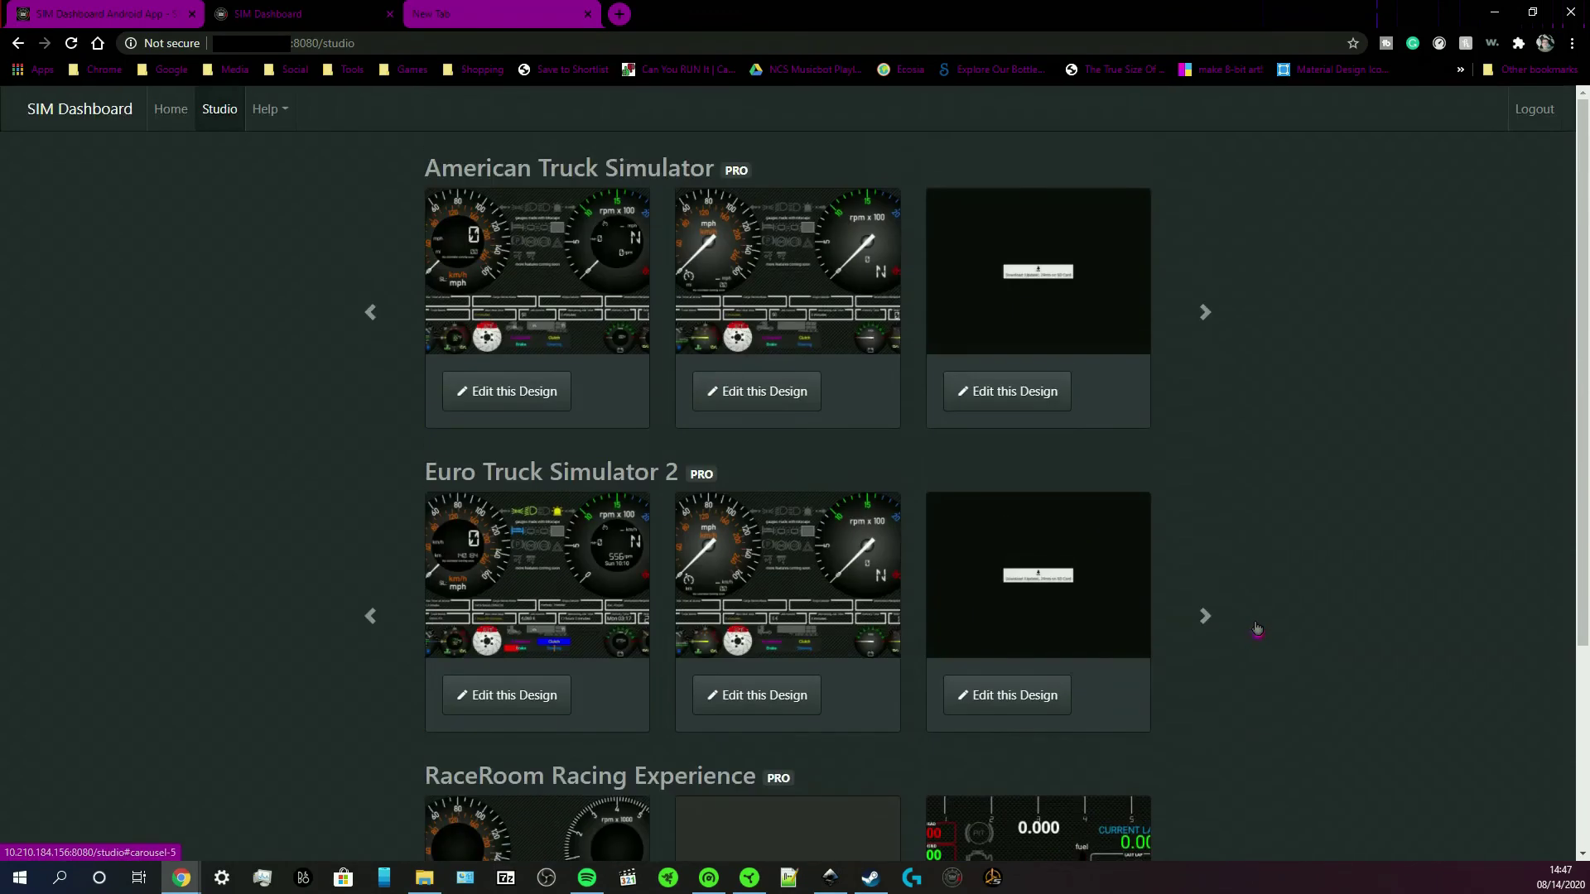